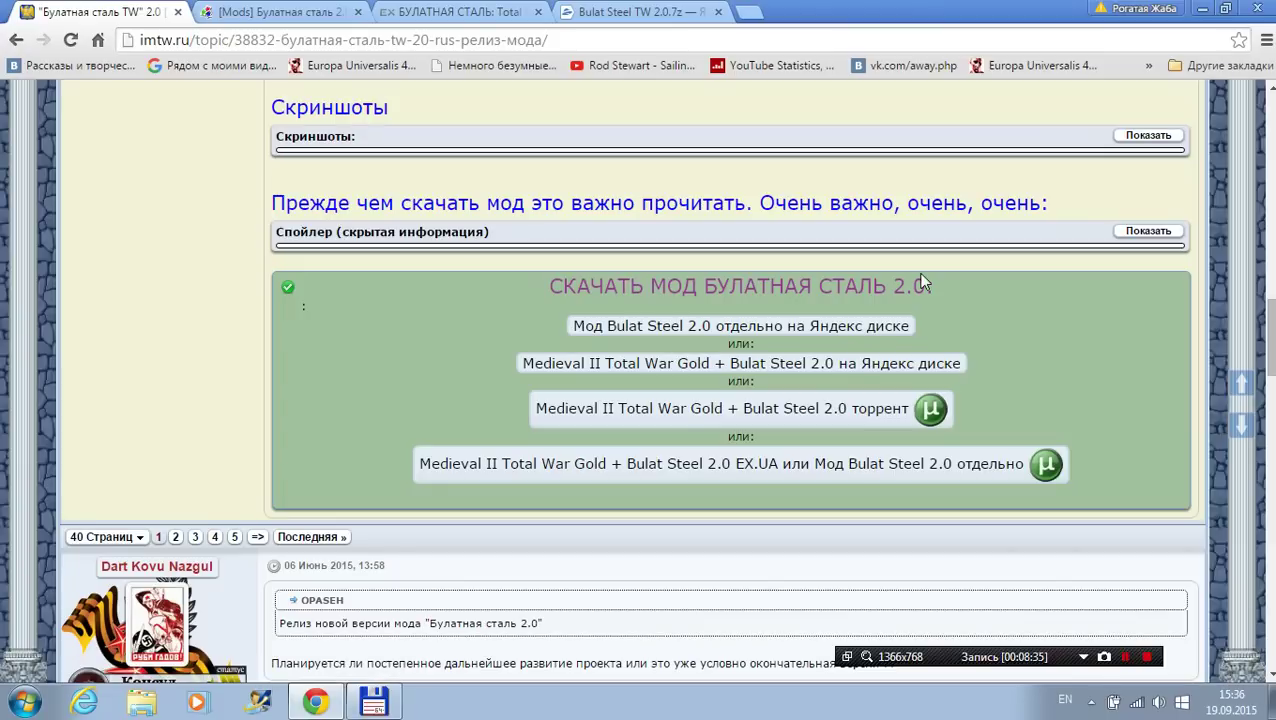
# Step: Switch to Total Commander and open e:\Medieval II Total War - Kingdoms\mods as the target folder beside d:\Булатная Сталь
pyautogui.scroll(-2, 808, 292)
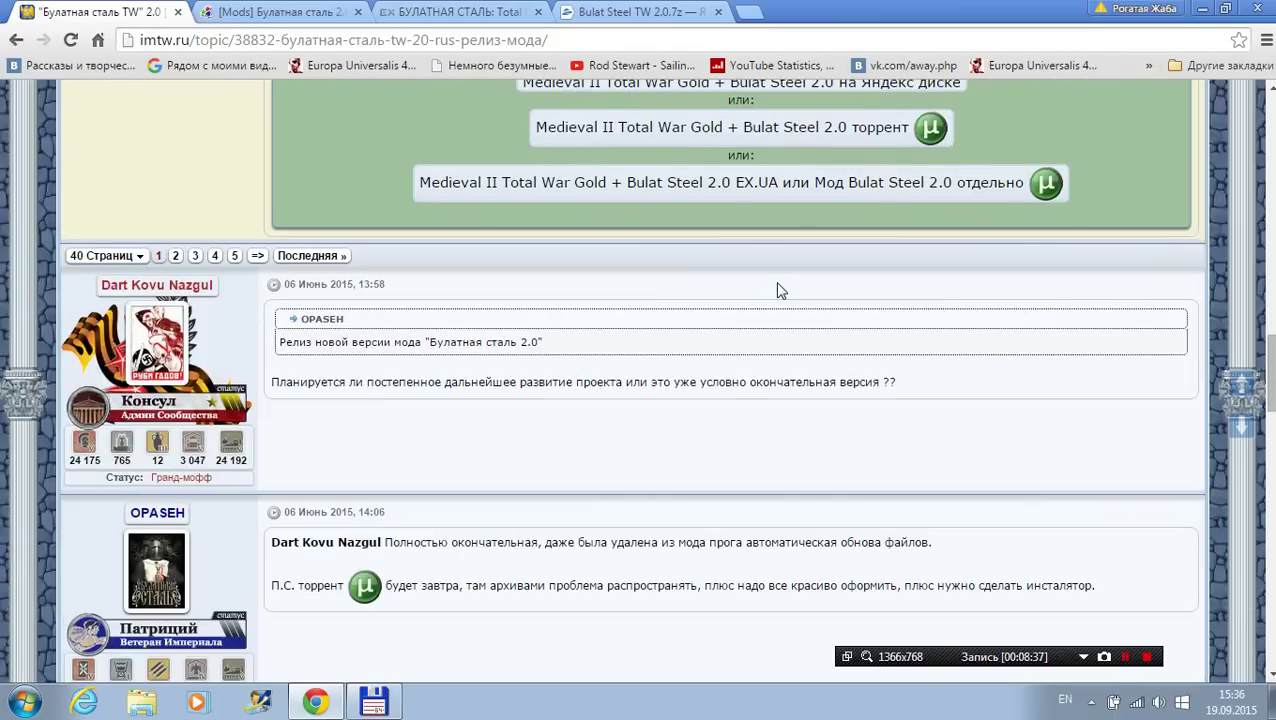
pyautogui.scroll(2, 777, 290)
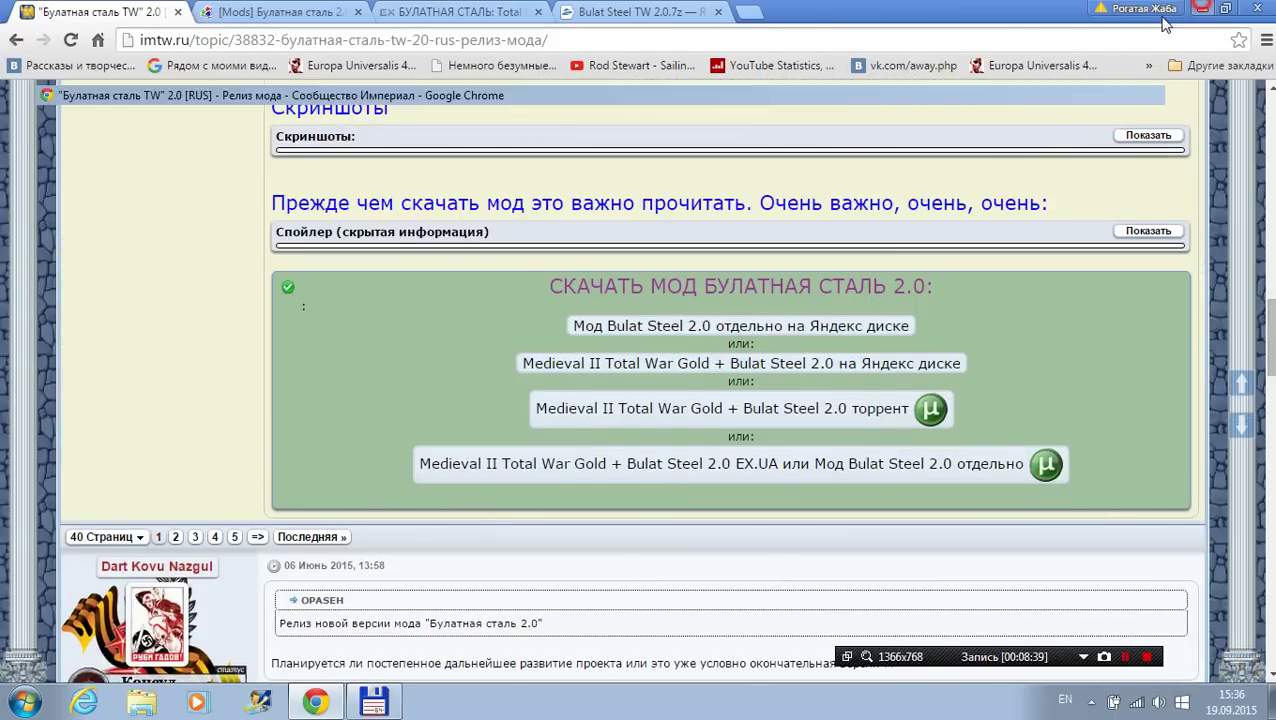
pyautogui.click(1205, 8)
pyautogui.click(364, 701)
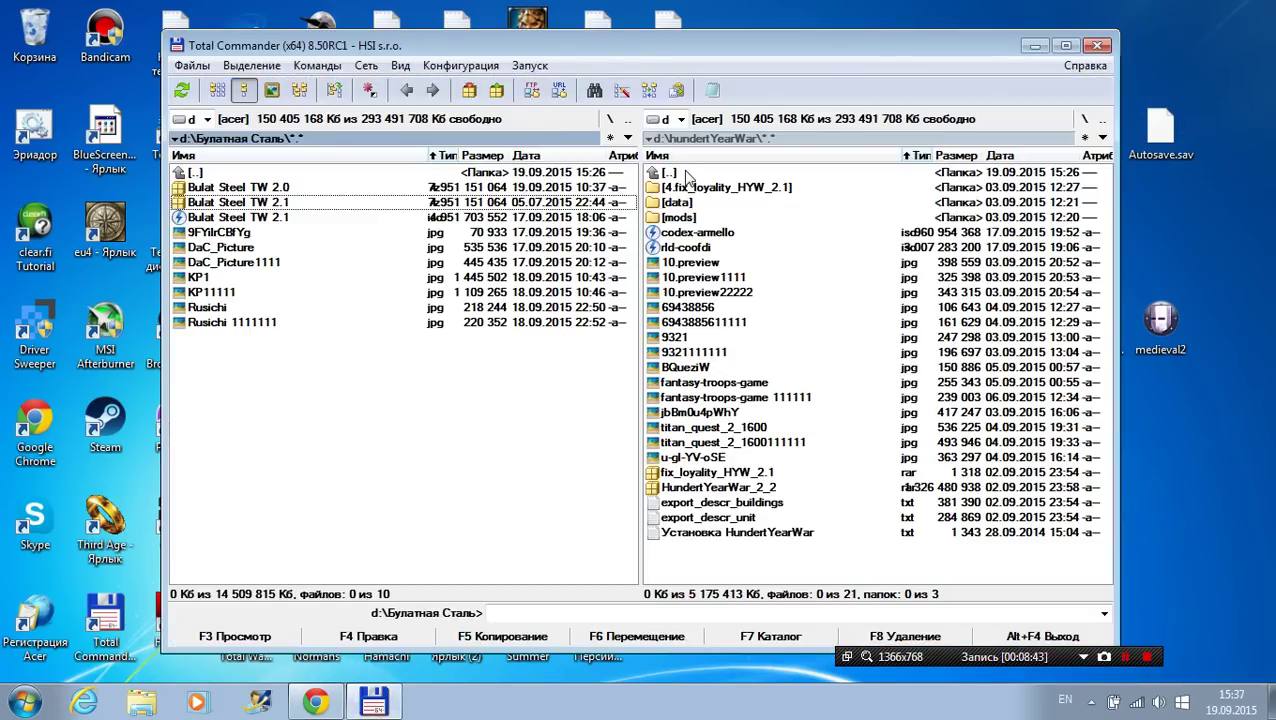
pyautogui.click(681, 119)
pyautogui.click(683, 163)
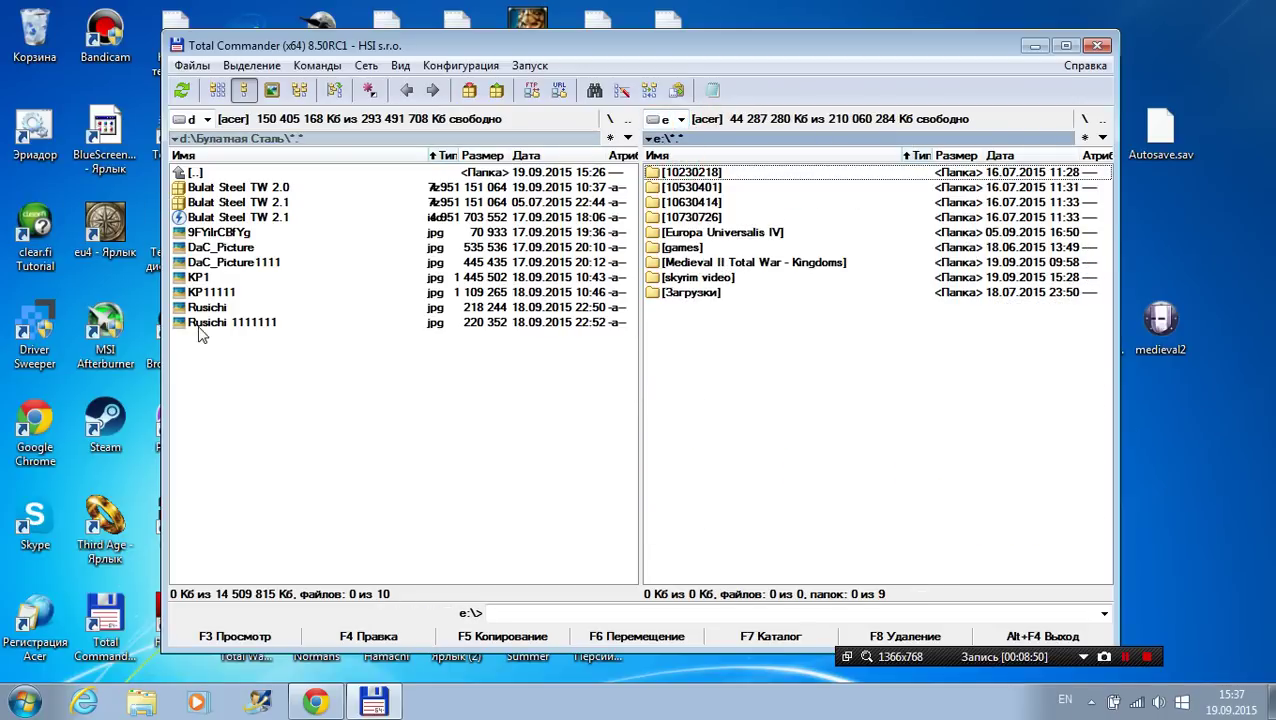
pyautogui.doubleClick(730, 265)
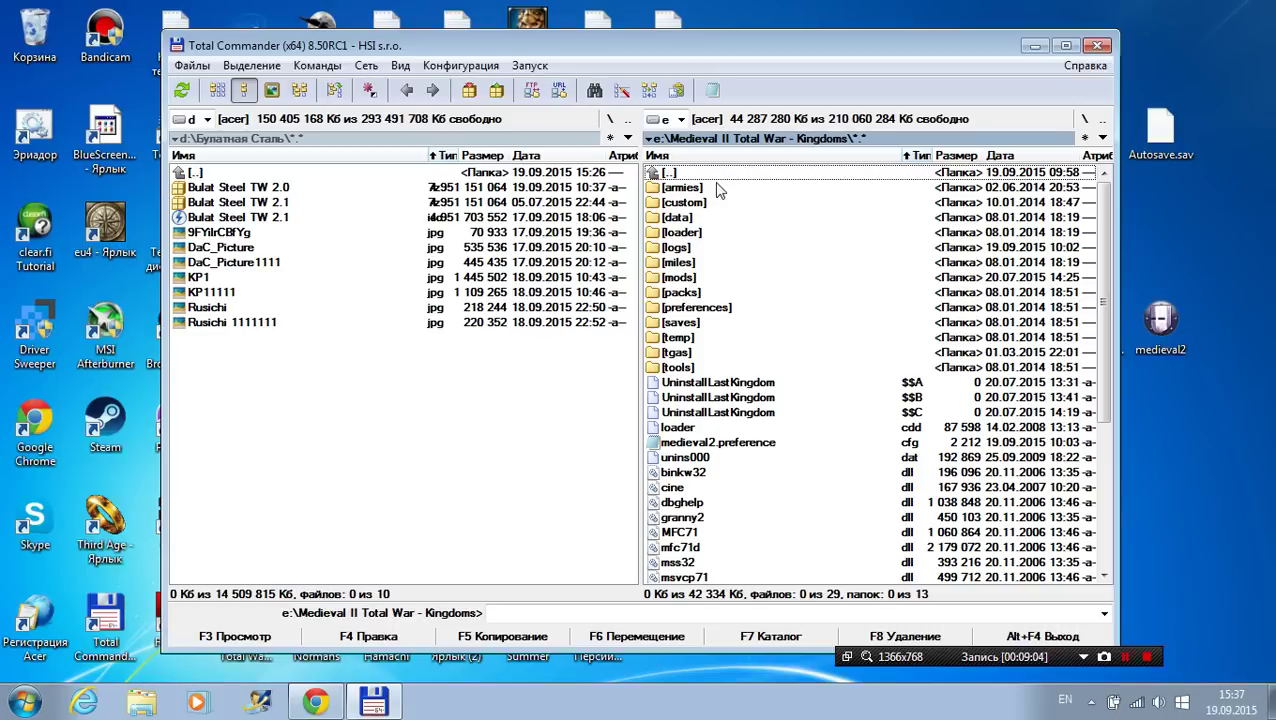
pyautogui.doubleClick(690, 276)
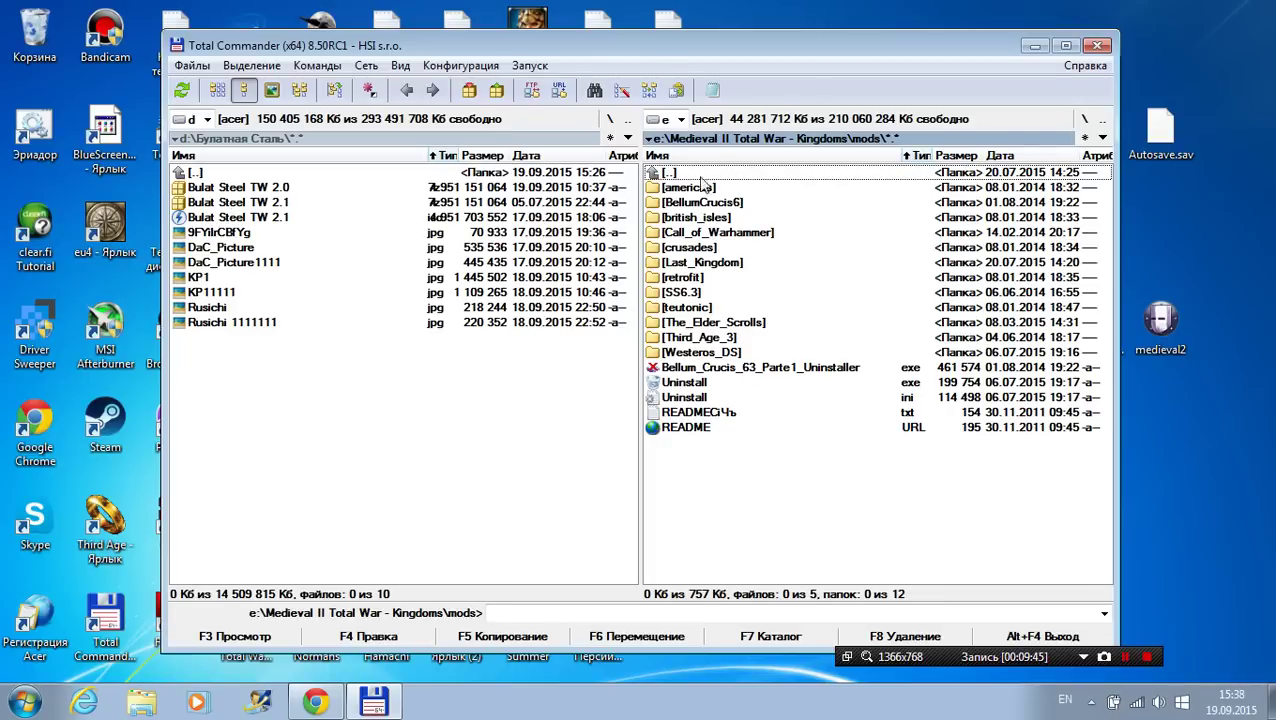
# Step: Inspect the contents of the Bulat Steel TW 2.0 archive and return to the Булатная Сталь folder
pyautogui.click(680, 119)
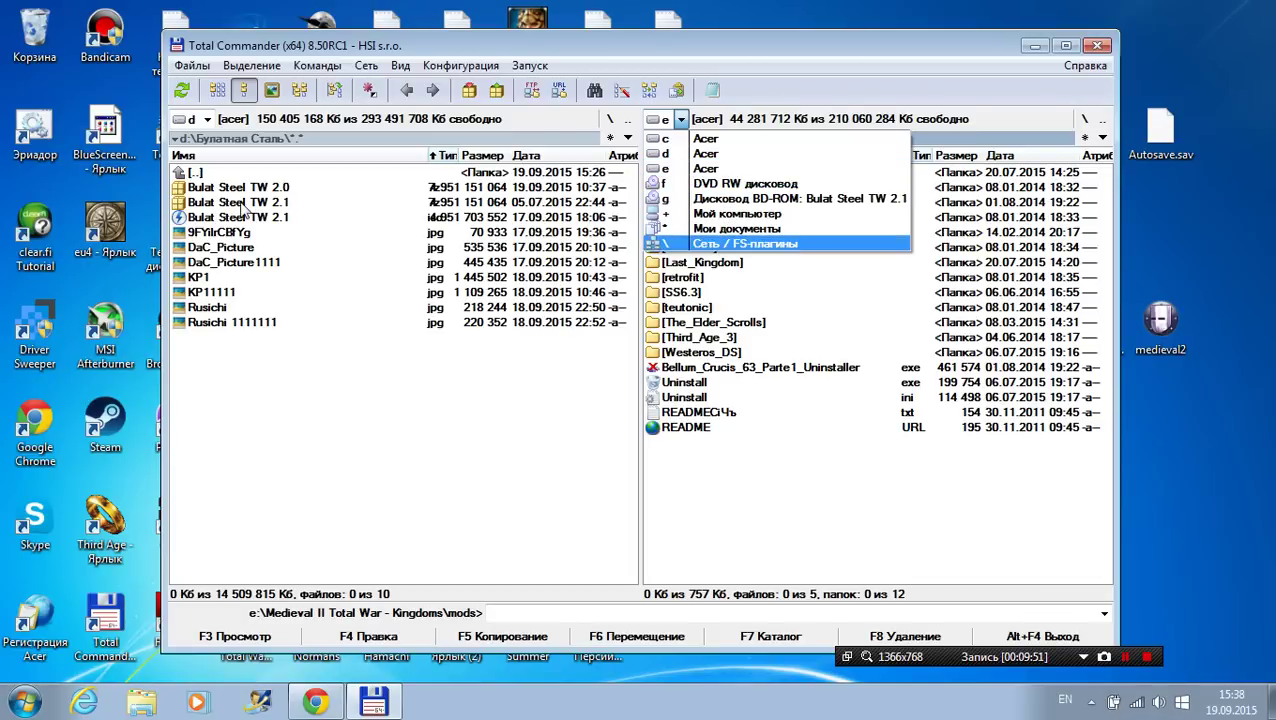
pyautogui.click(243, 207)
pyautogui.click(231, 190)
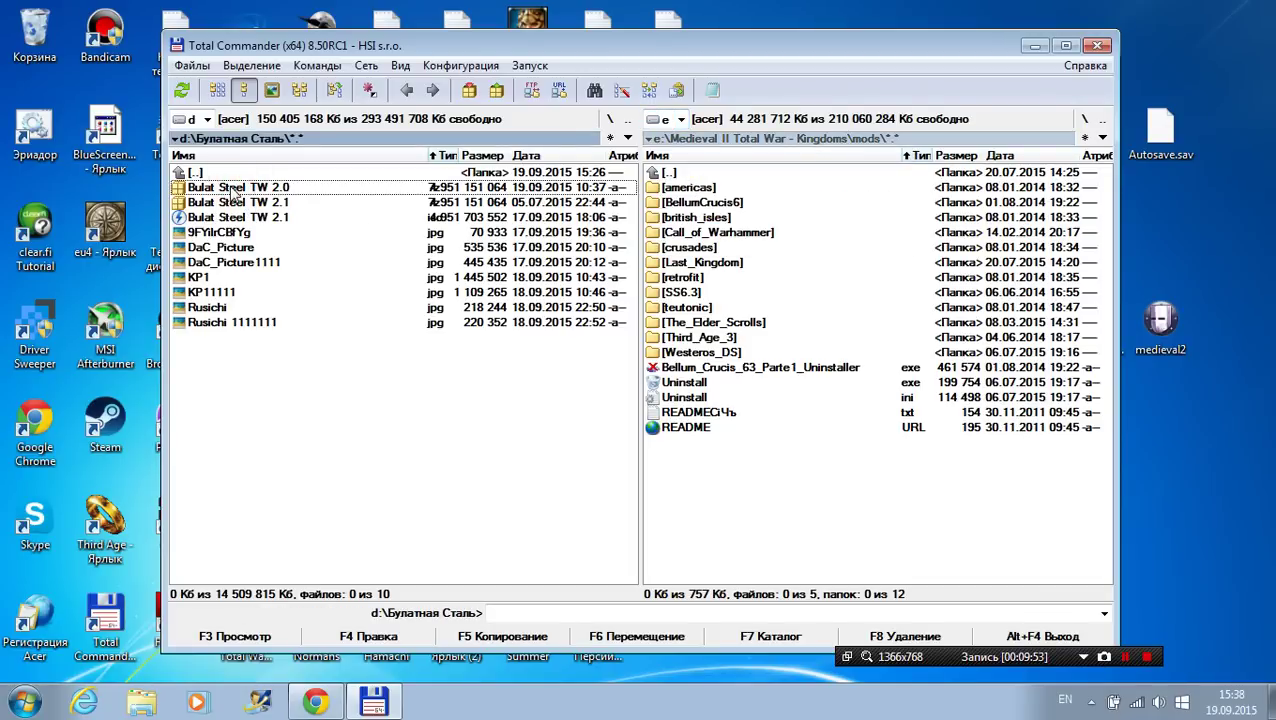
pyautogui.doubleClick(232, 189)
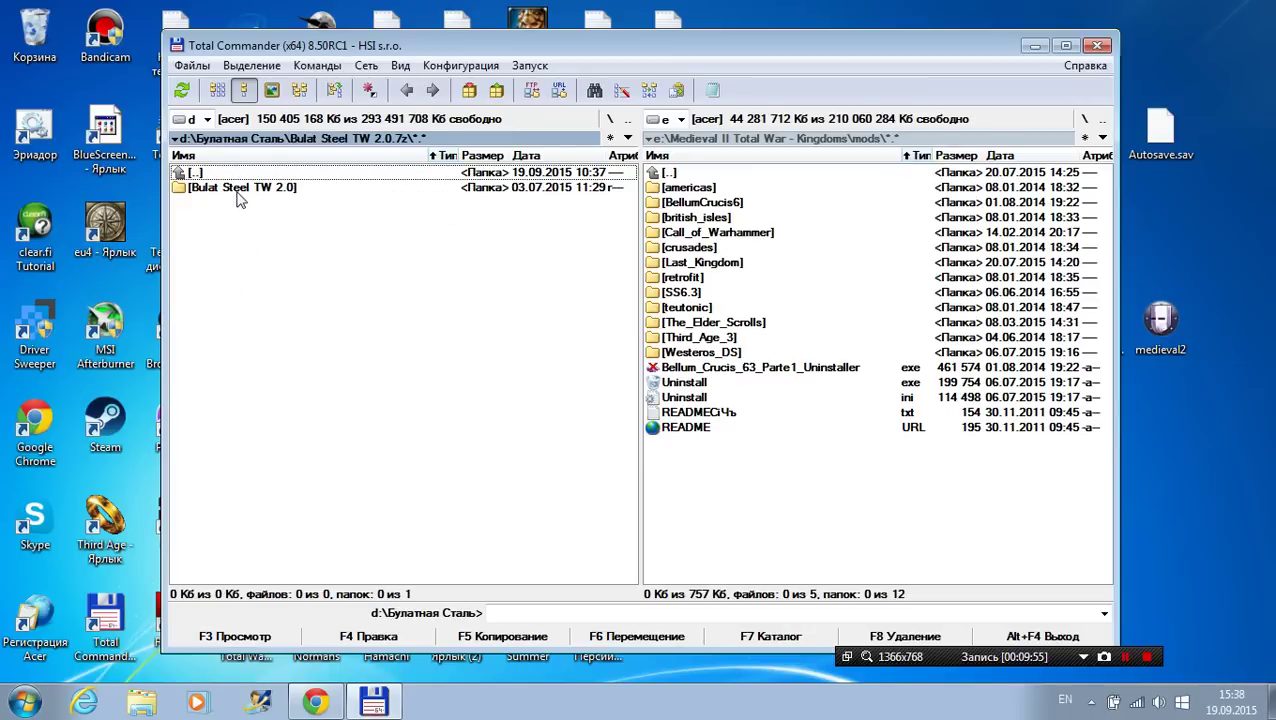
pyautogui.doubleClick(240, 174)
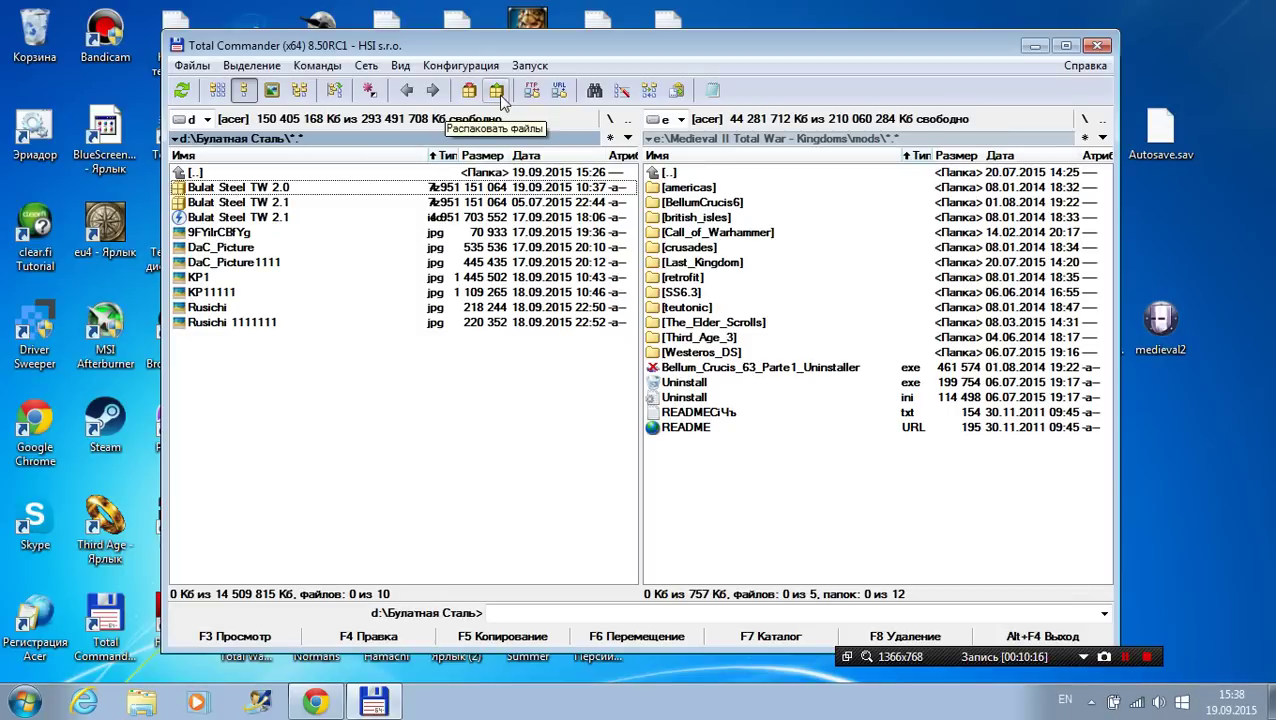
# Step: Switch to Windows Explorer and open the Булатная Сталь folder on drive D
pyautogui.click(1035, 45)
pyautogui.click(25, 702)
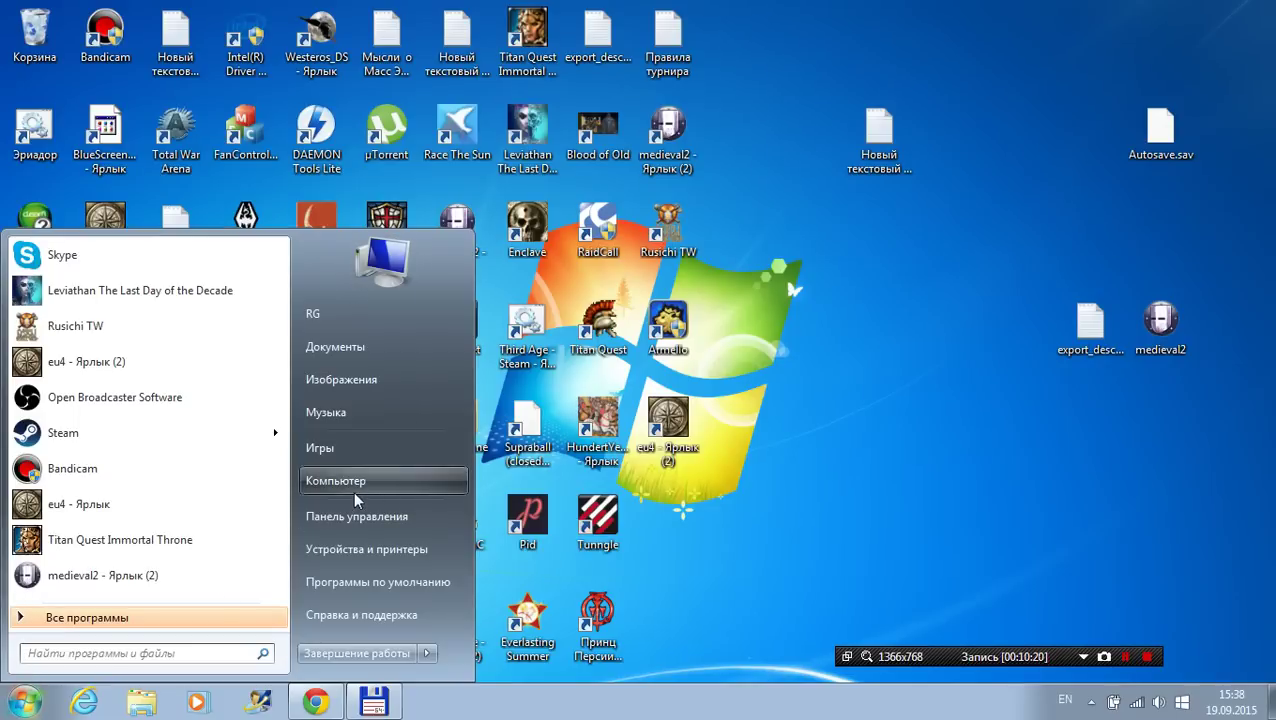
pyautogui.click(340, 481)
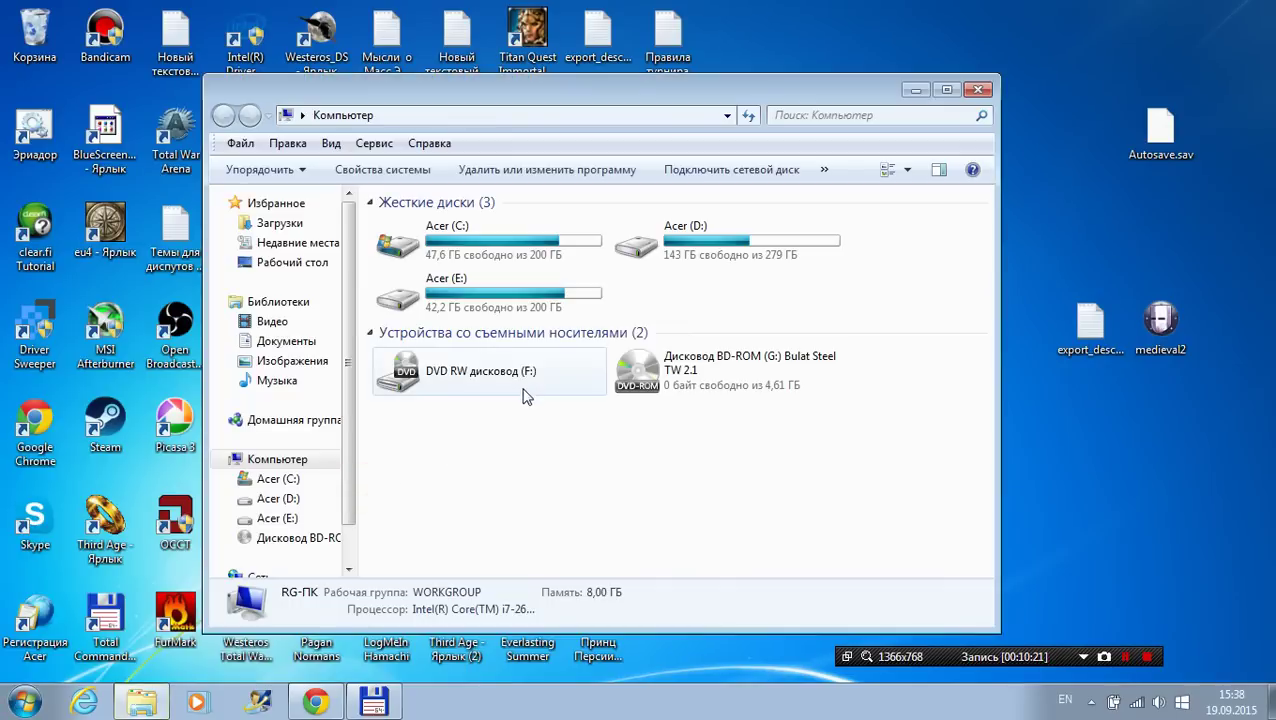
pyautogui.doubleClick(690, 243)
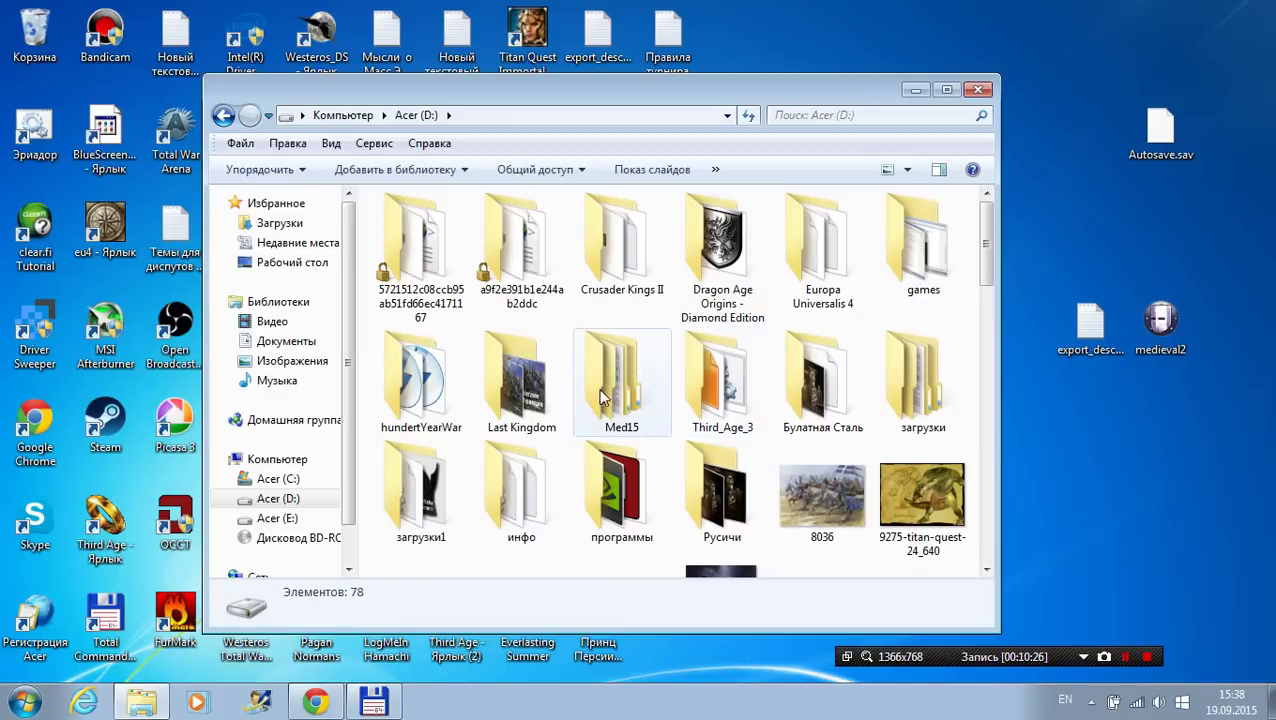
pyautogui.doubleClick(826, 396)
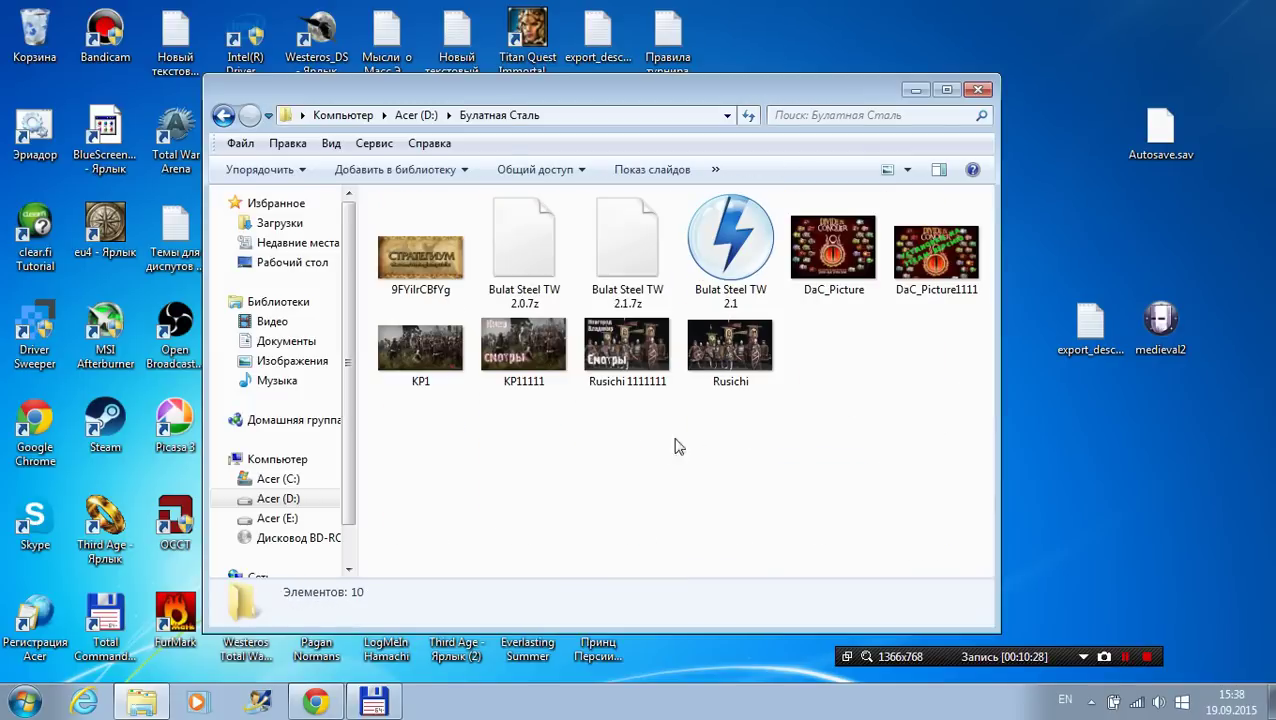
# Step: Check which file operations Windows Explorer offers for Bulat Steel TW 2.0.7z and minimize the folder window
pyautogui.click(517, 252)
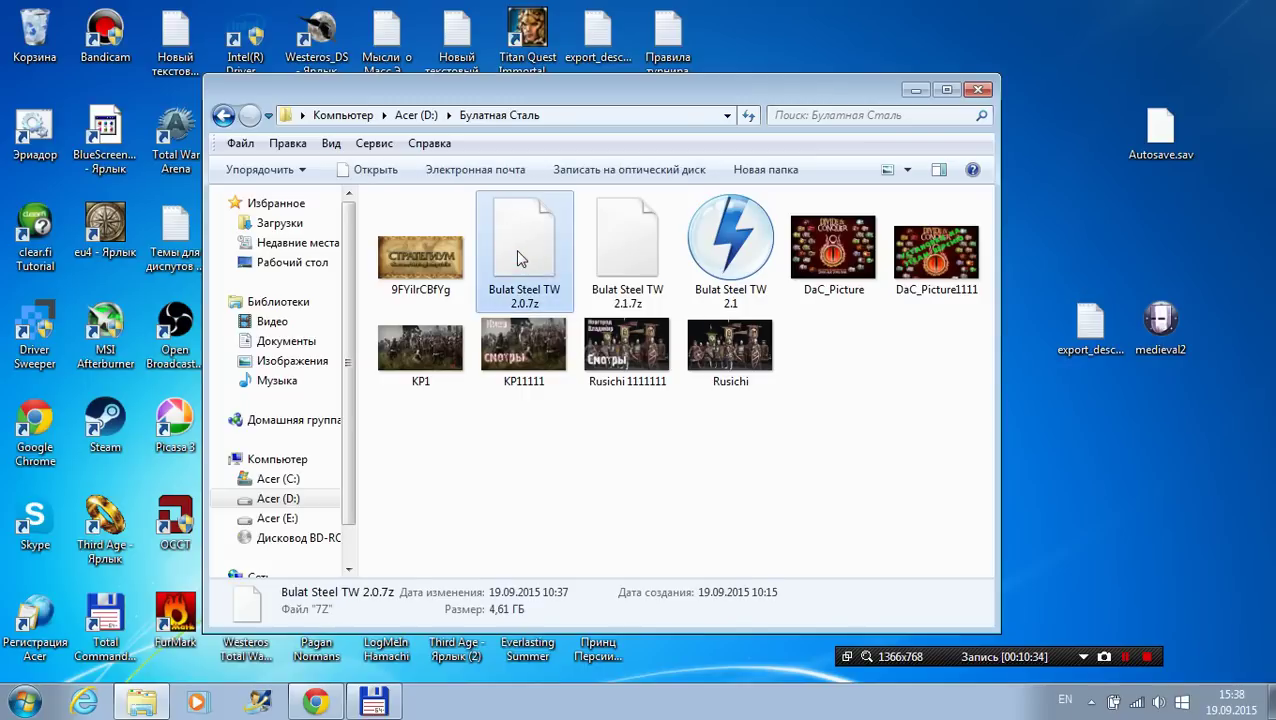
pyautogui.rightClick(518, 252)
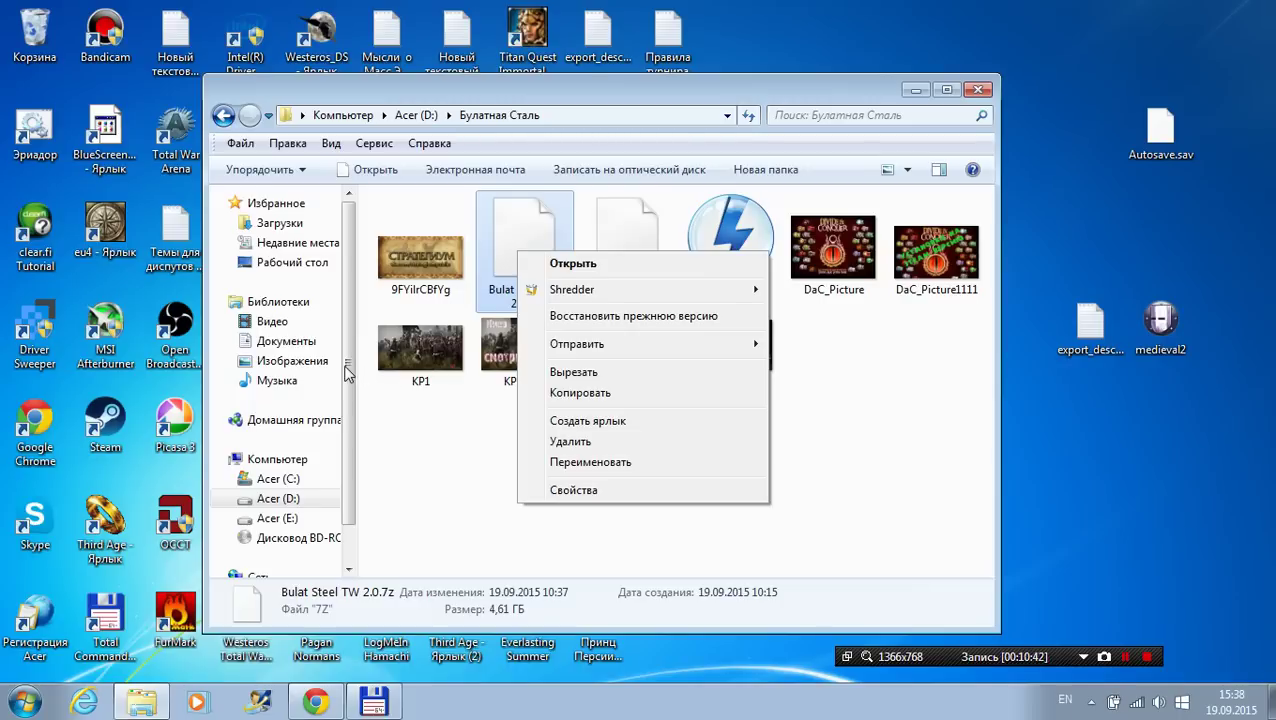
pyautogui.moveTo(345, 370); pyautogui.dragTo(347, 437)
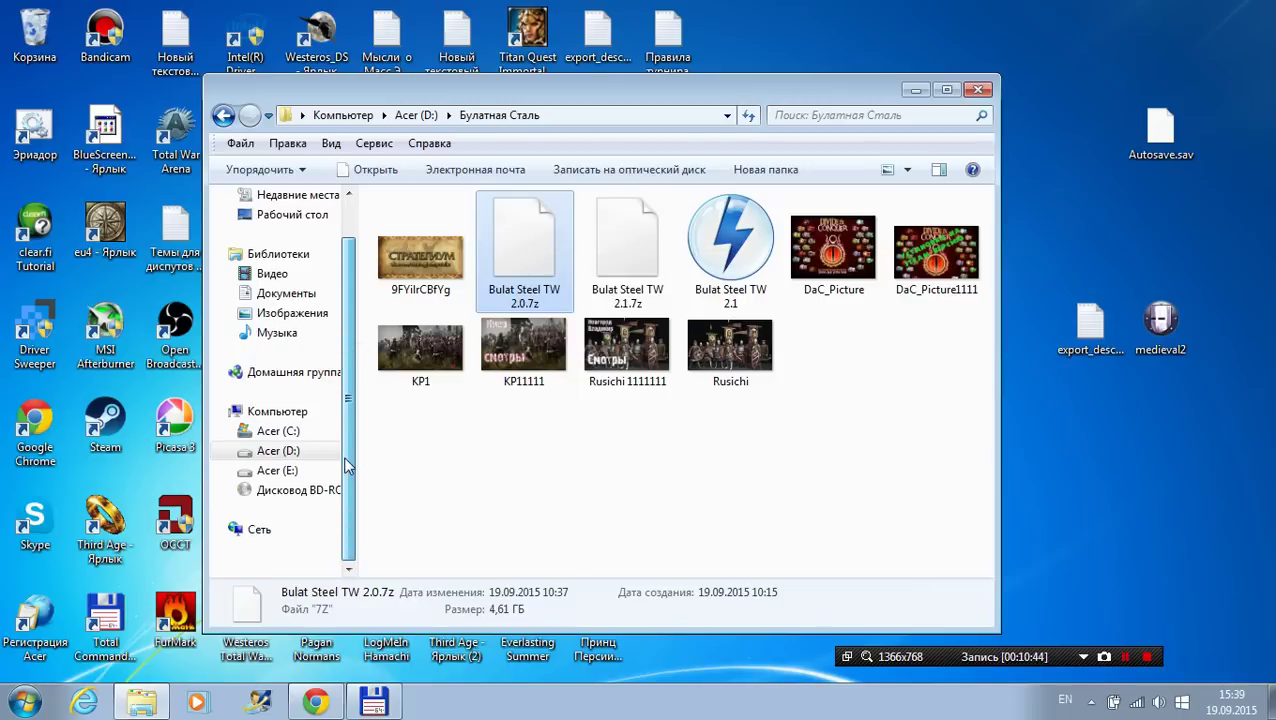
pyautogui.scroll(1, 345, 463)
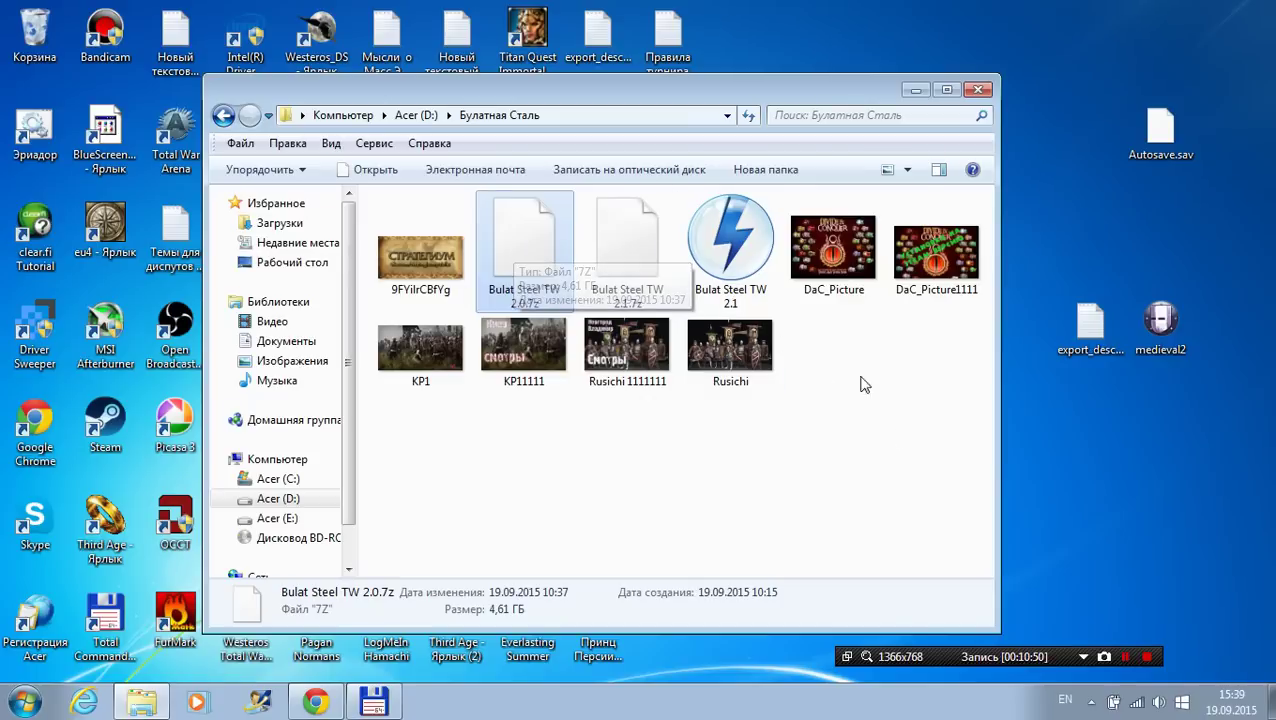
pyautogui.click(916, 91)
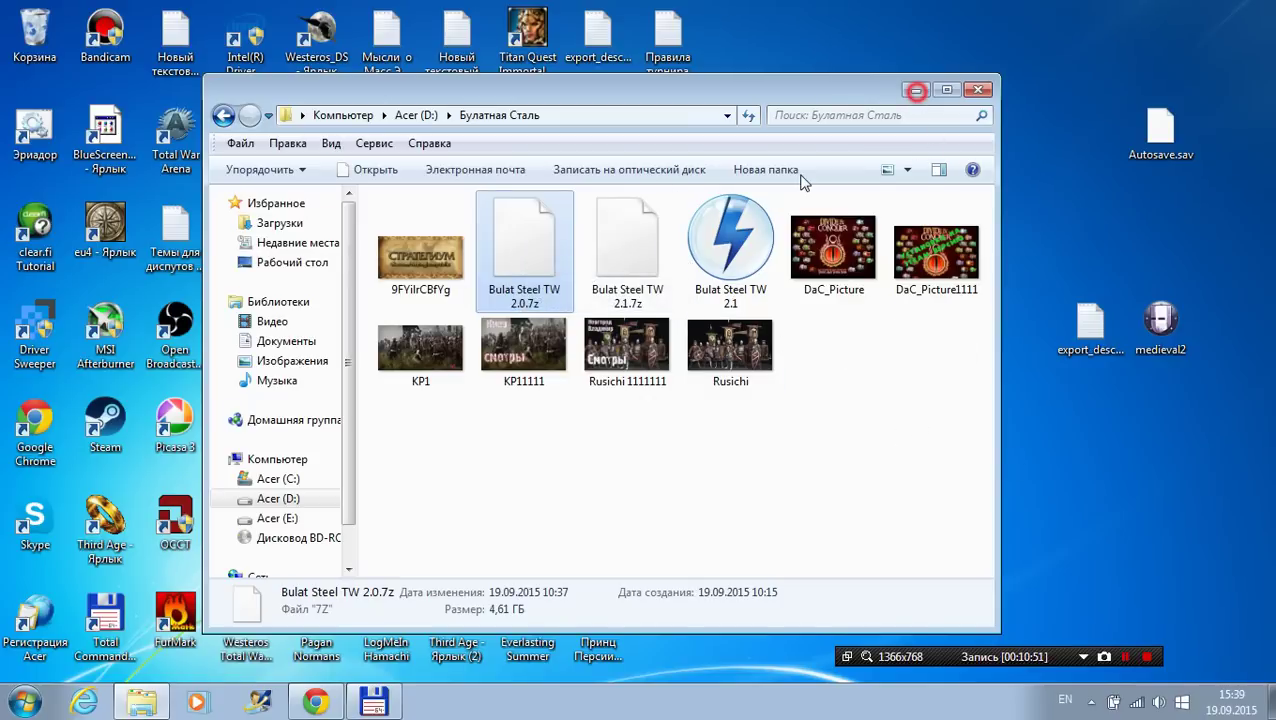
# Step: Switch to Total Commander and unpack the Bulat Steel TW 2.0 archive into e:\Medieval II Total War - Kingdoms\mods\, including subdirectories
pyautogui.click(372, 704)
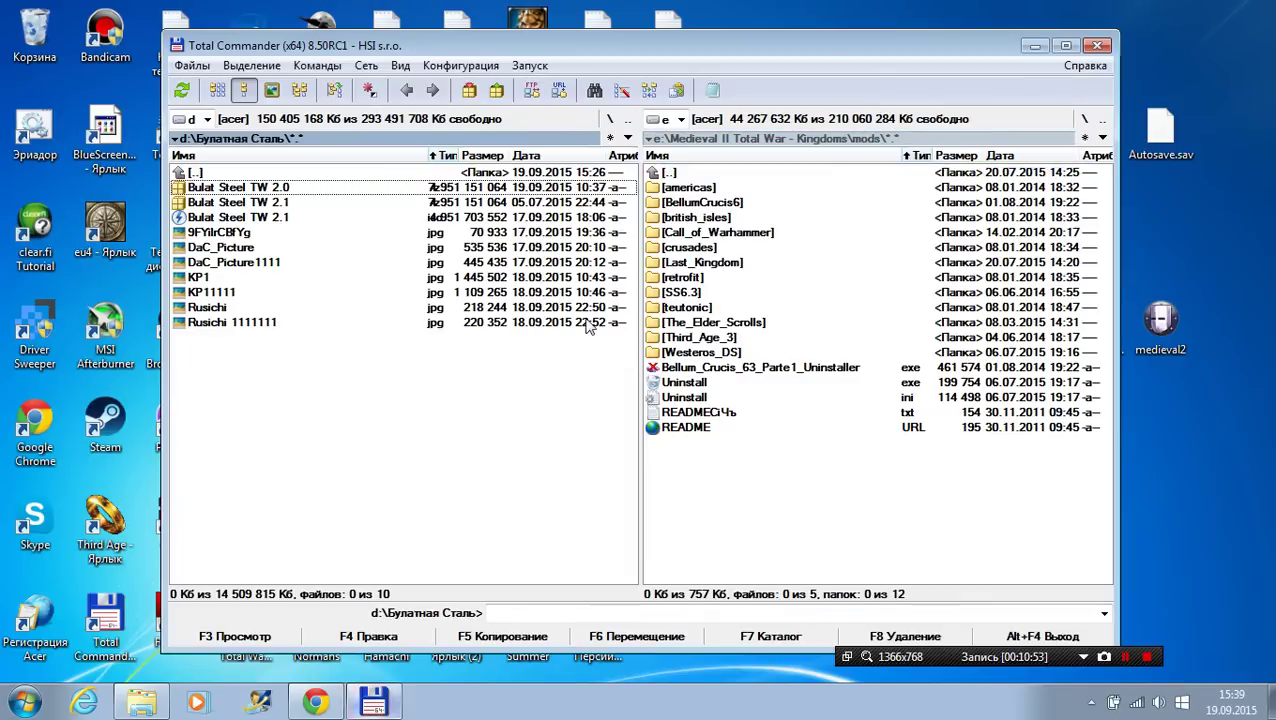
pyautogui.click(499, 93)
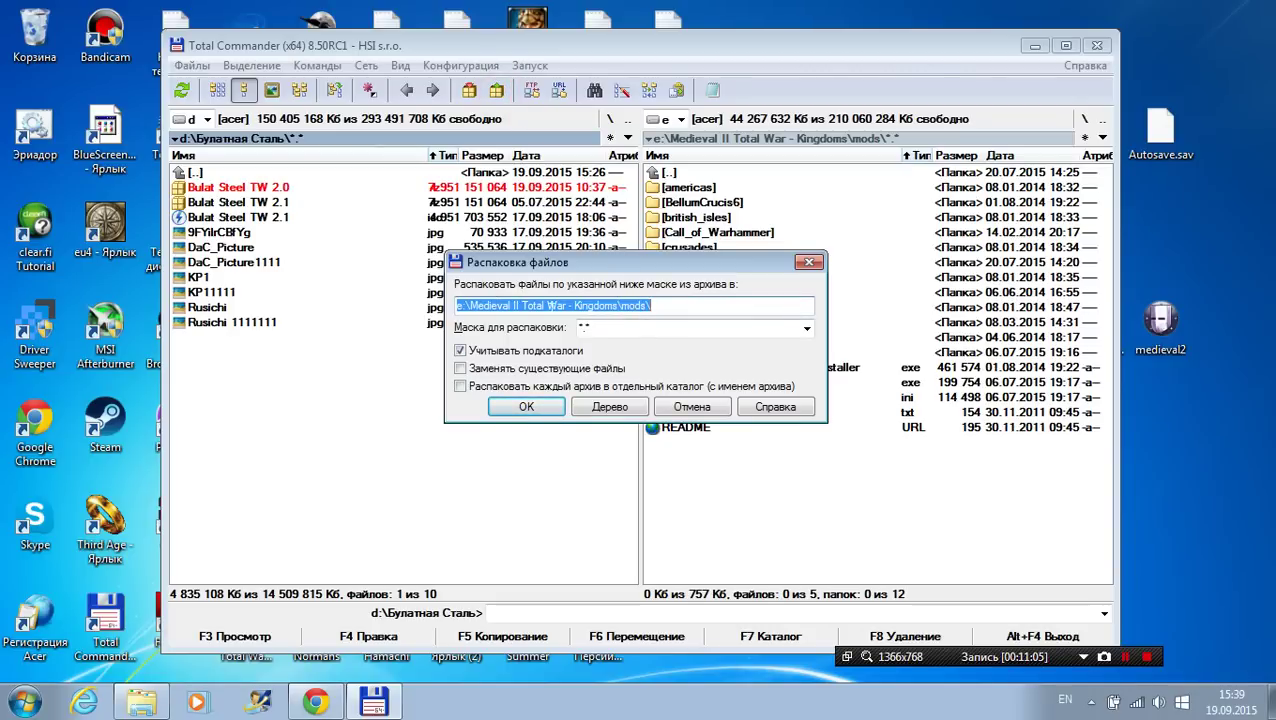
pyautogui.click(526, 406)
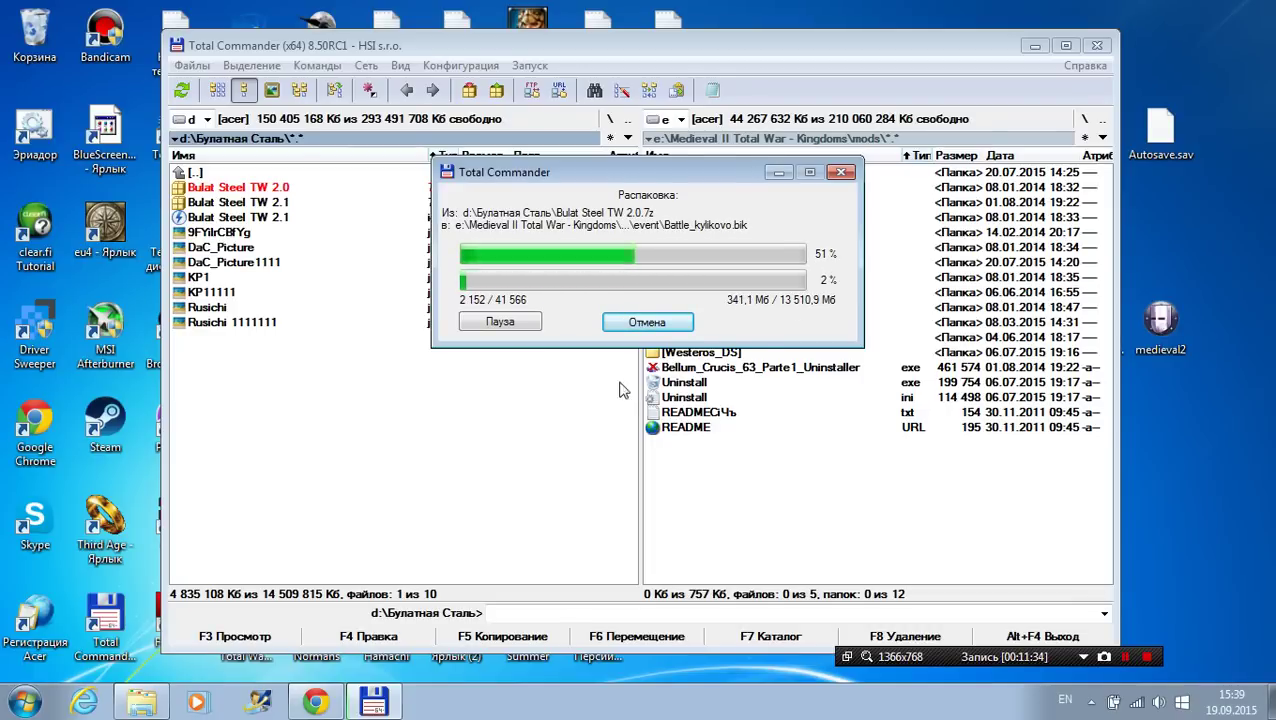
# Step: Switch to Chrome to view the mod's change list on the forum page, and minimize the Total Commander unpacking window
pyautogui.click(315, 702)
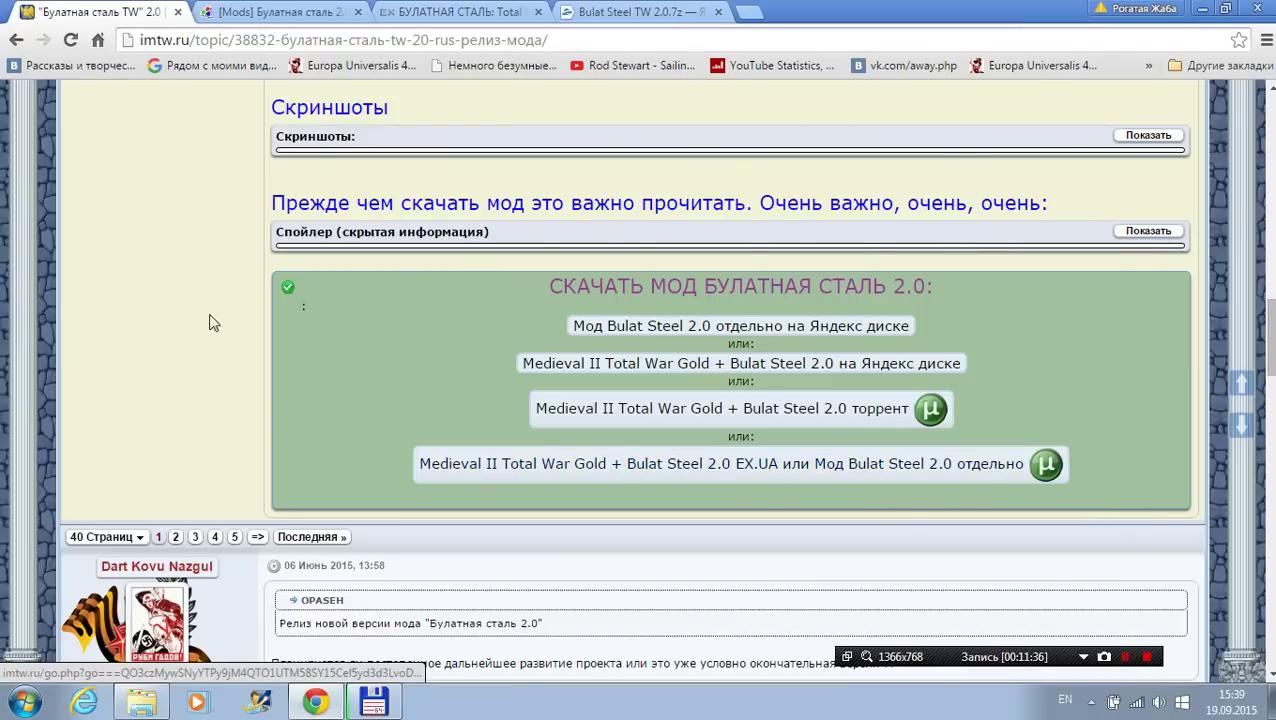
pyautogui.scroll(15, 214, 320)
pyautogui.scroll(-3, 205, 328)
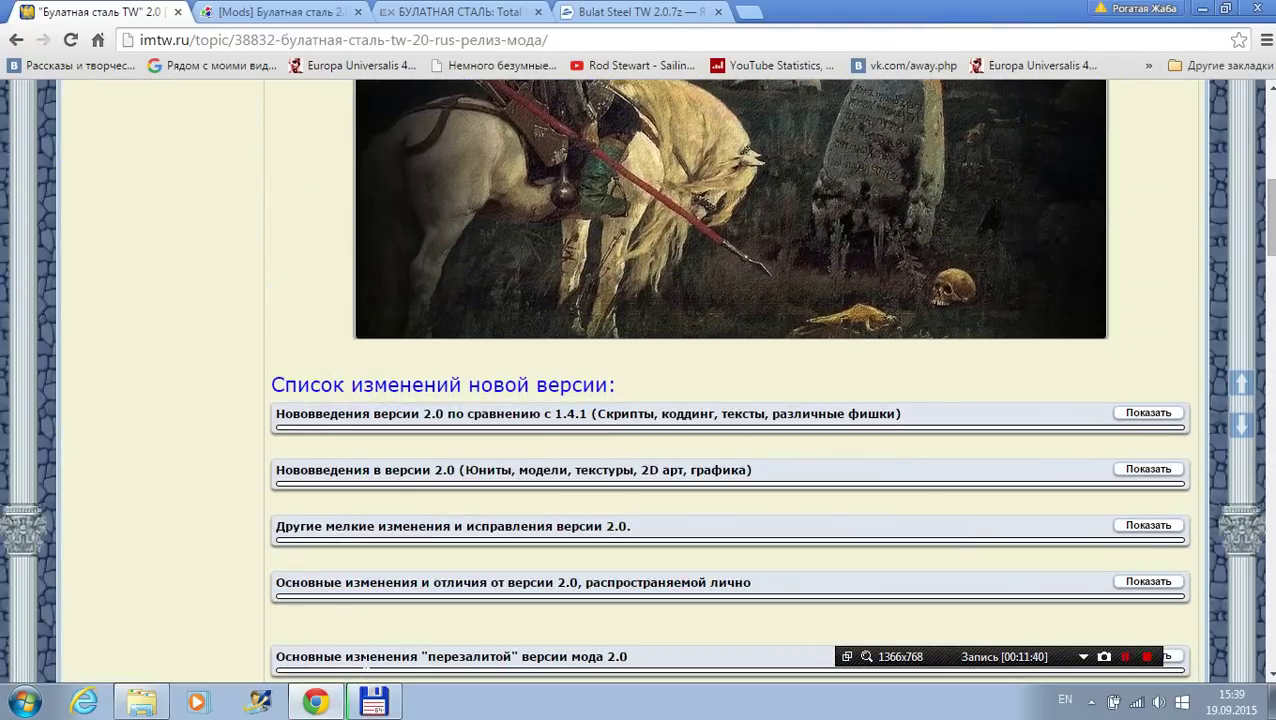
pyautogui.click(373, 702)
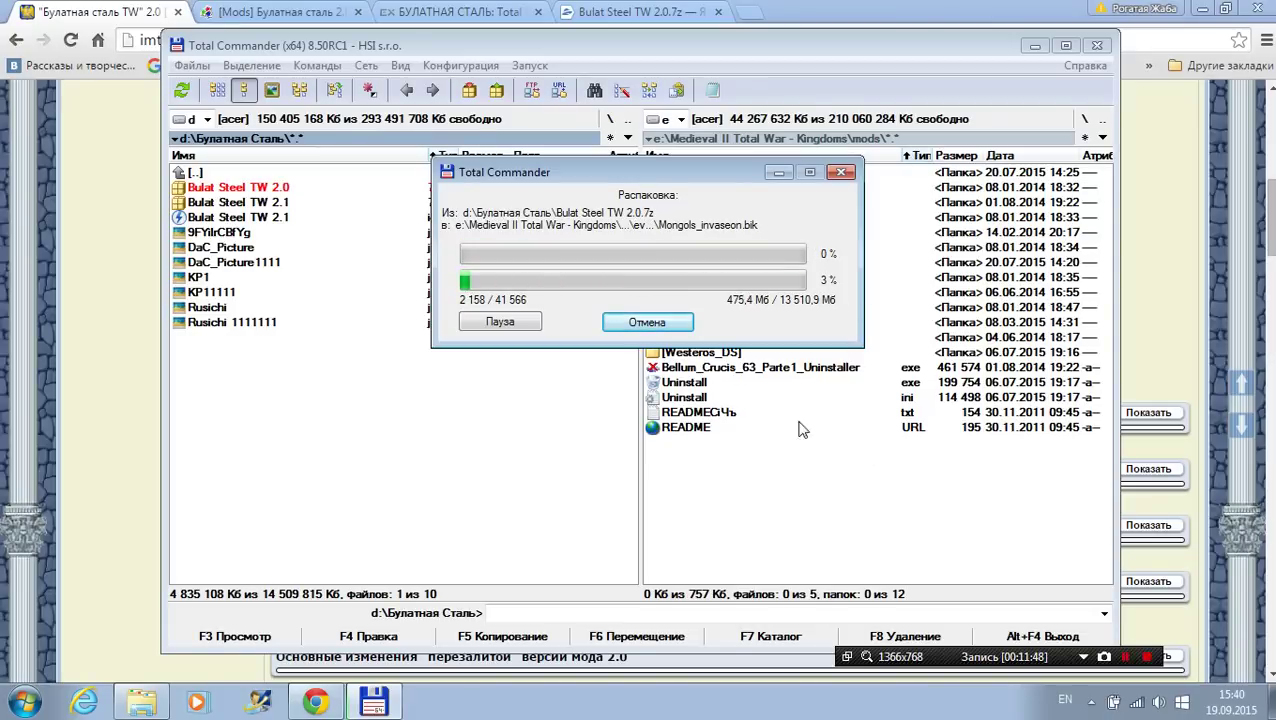
pyautogui.click(778, 173)
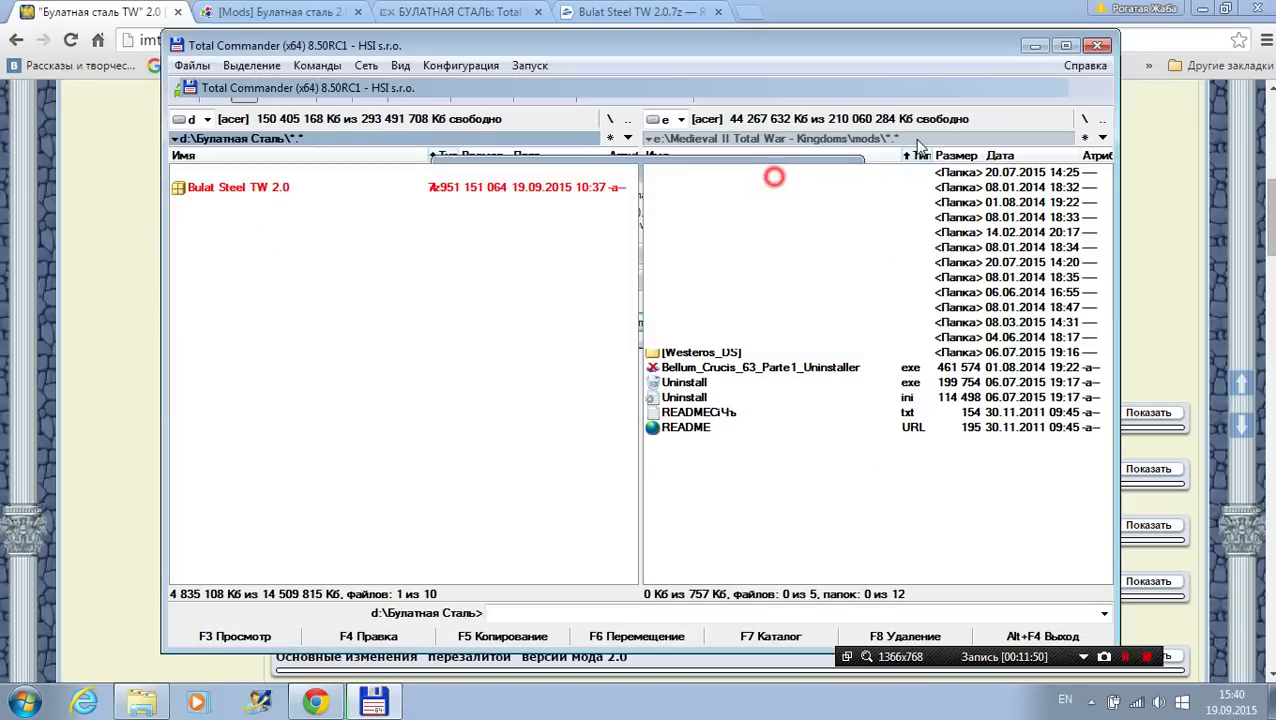
# Step: Expand the installation and launch instructions for the full version (Medieval II Total War Gold + Bulat Steel 2.0) and look them over
pyautogui.scroll(4, 642, 315)
pyautogui.scroll(-10, 628, 338)
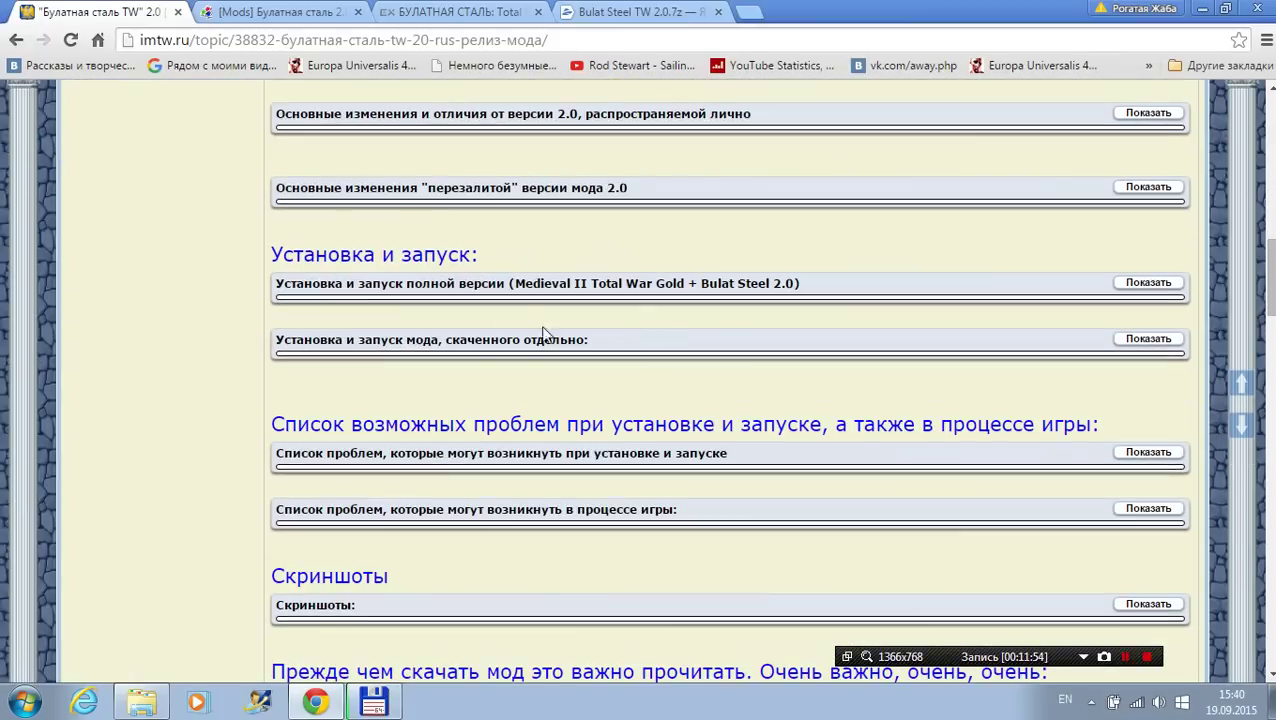
pyautogui.click(1142, 283)
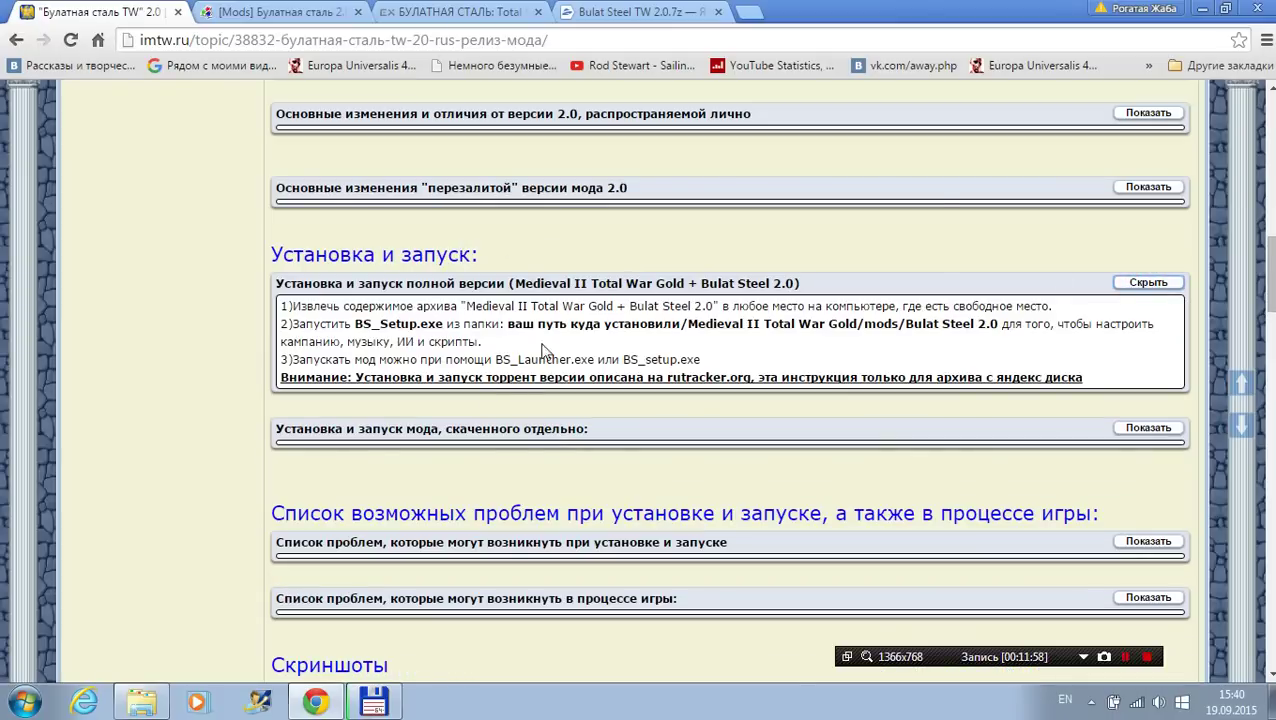
pyautogui.scroll(1, 515, 322)
pyautogui.scroll(2, 511, 320)
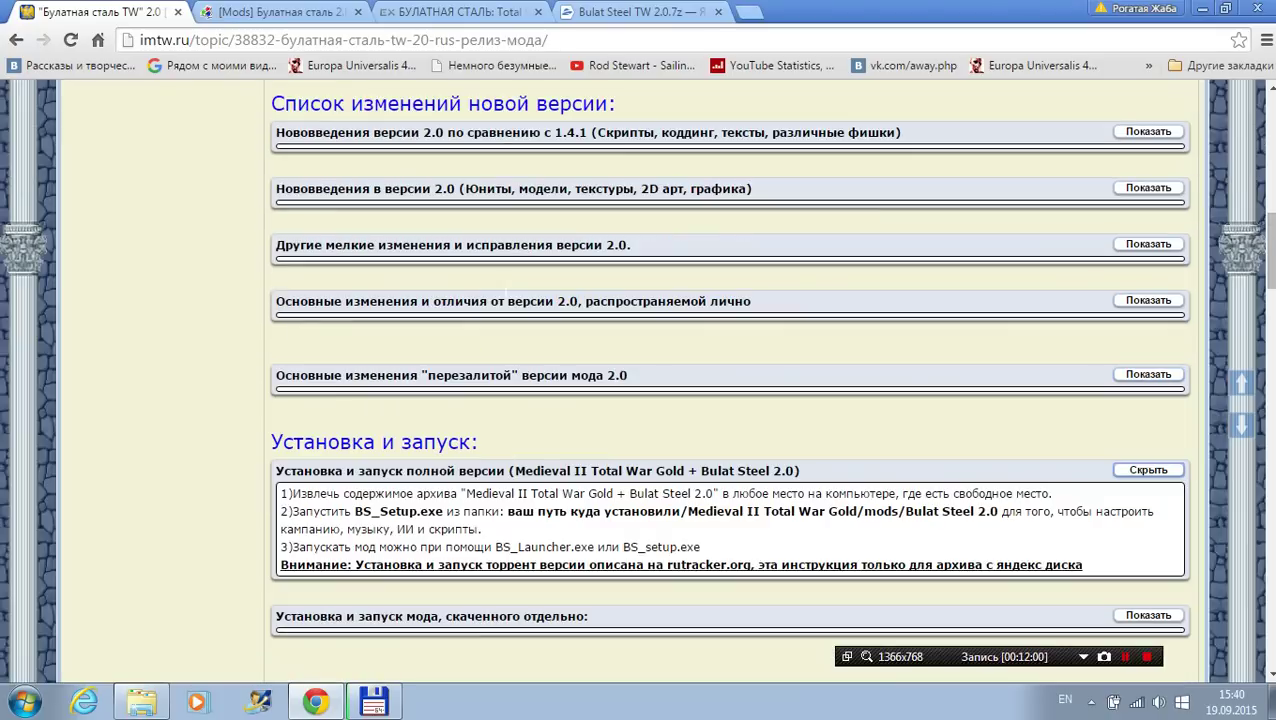
pyautogui.scroll(-3, 511, 320)
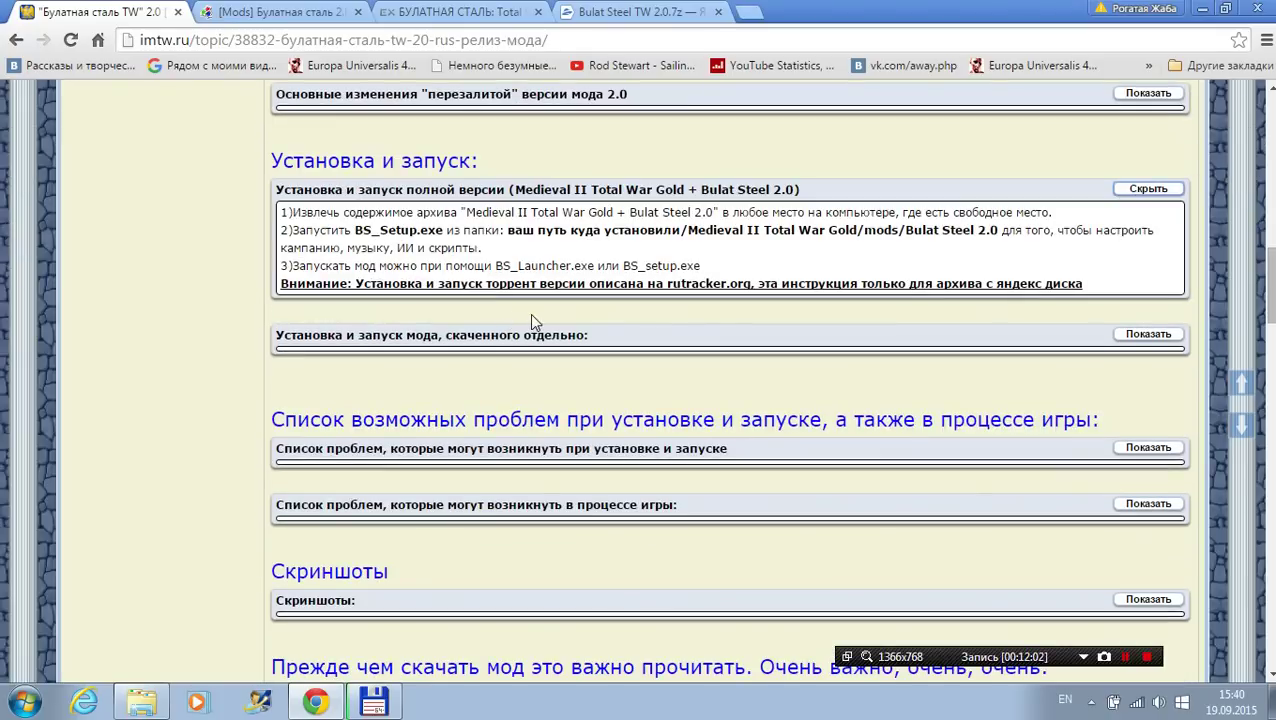
# Step: Expand the list of problems that can occur during installation and launch, and read it through
pyautogui.click(1146, 447)
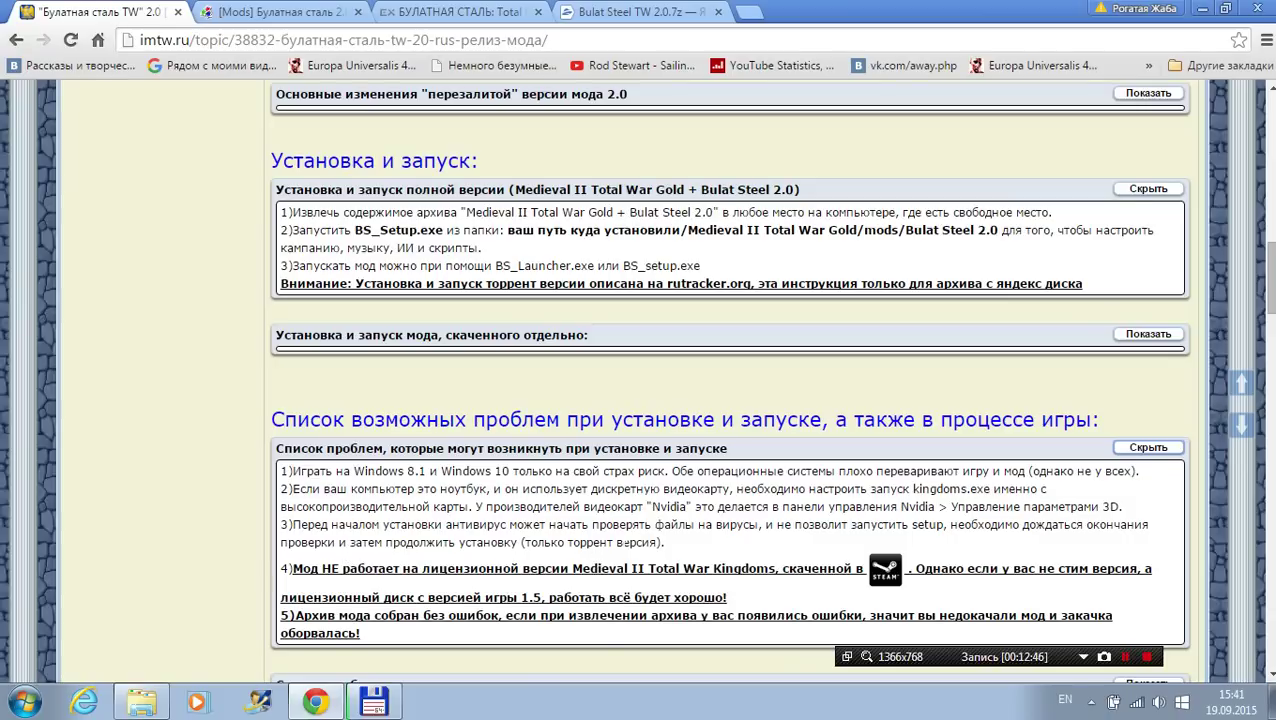
pyautogui.scroll(-1, 730, 380)
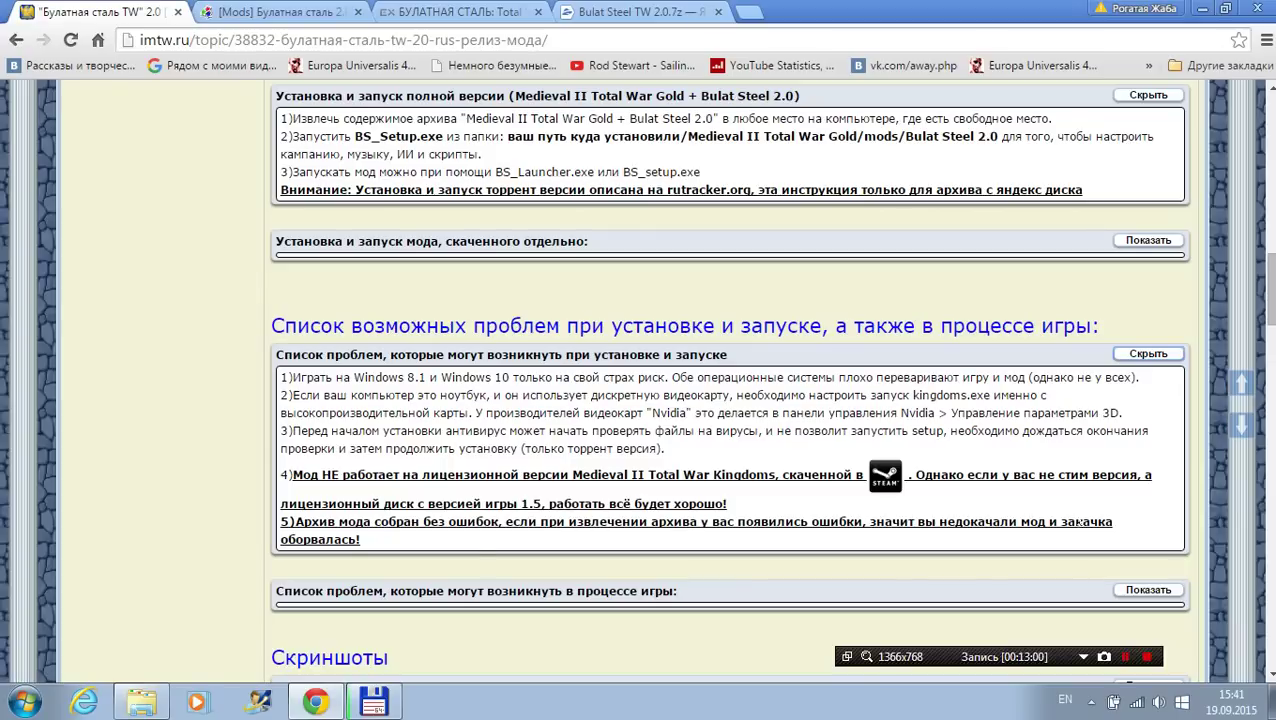
pyautogui.scroll(-2, 660, 525)
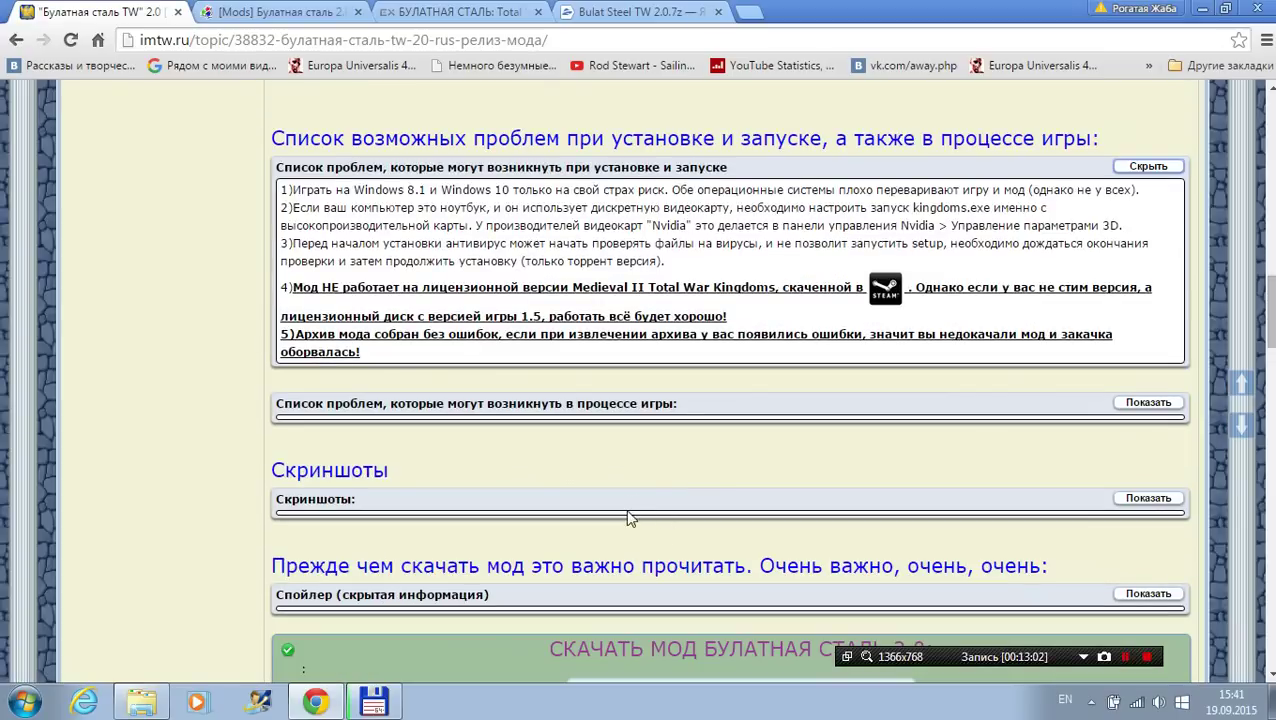
# Step: Expand the screenshots section of the forum post, look through the mod's screenshots, and collapse it again
pyautogui.click(1162, 498)
pyautogui.scroll(-4, 800, 440)
pyautogui.scroll(-3, 540, 420)
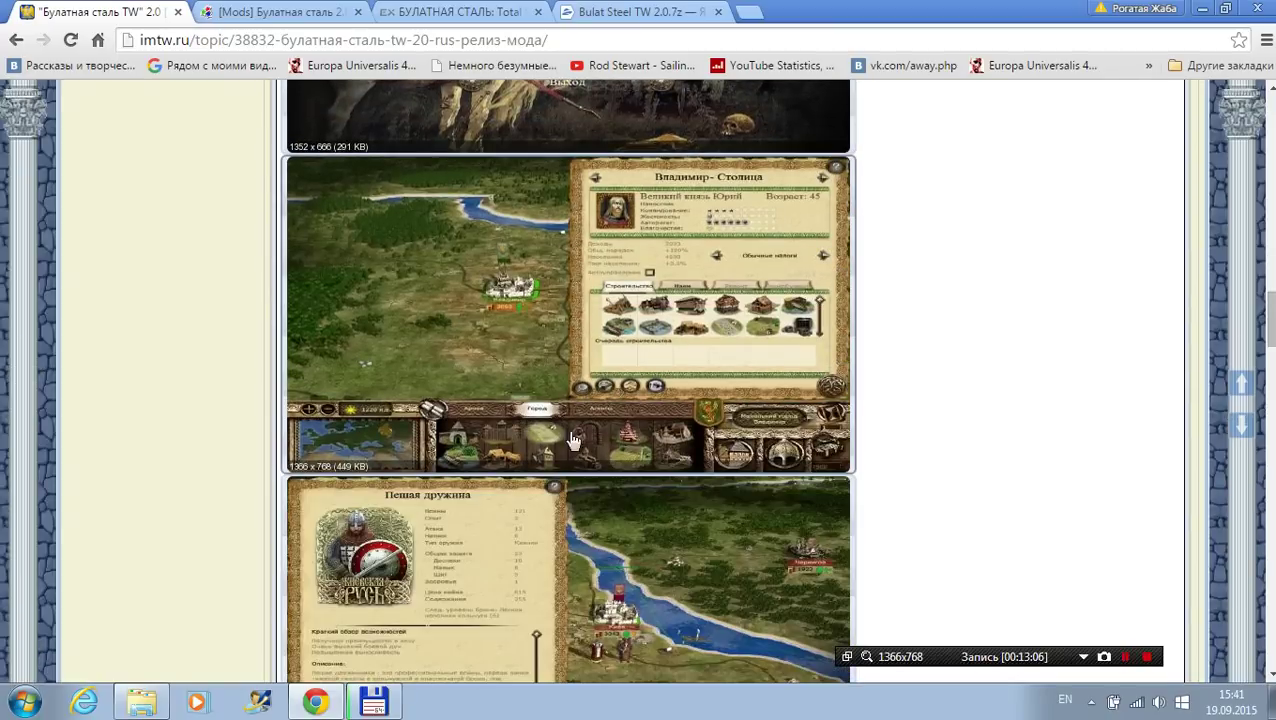
pyautogui.scroll(-2, 595, 440)
pyautogui.scroll(-5, 640, 420)
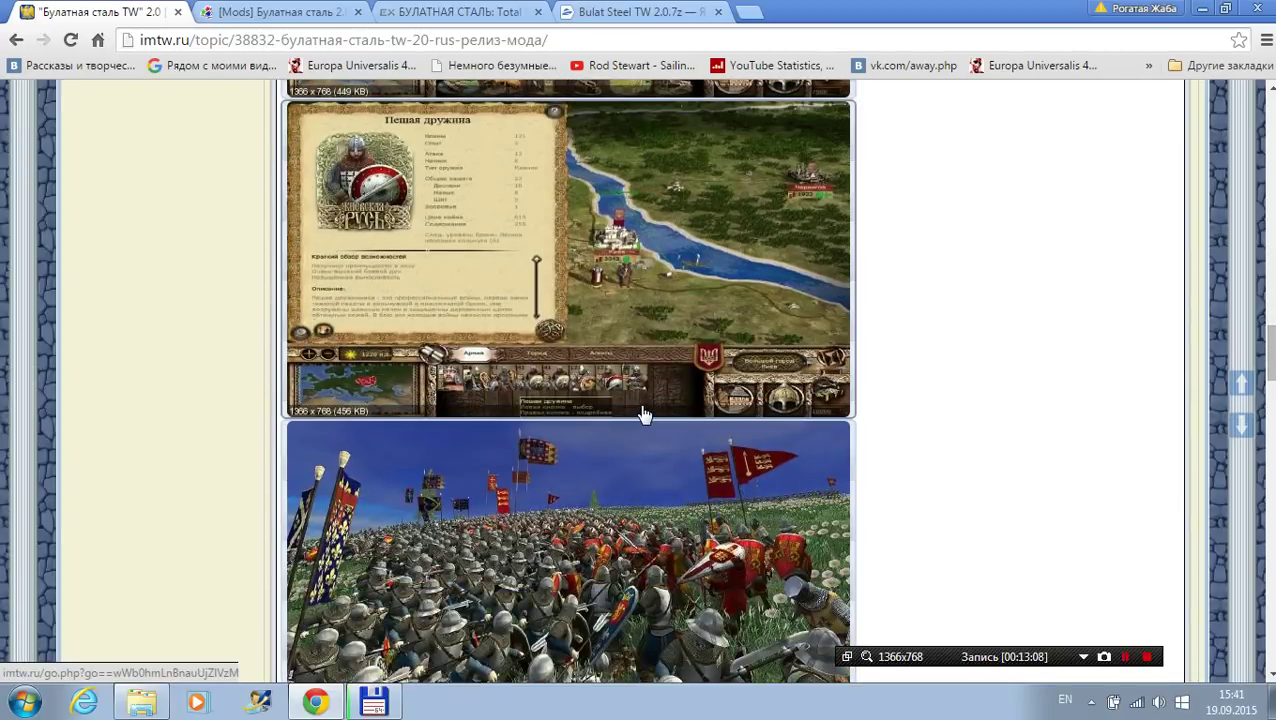
pyautogui.scroll(-3, 645, 415)
pyautogui.scroll(6, 650, 415)
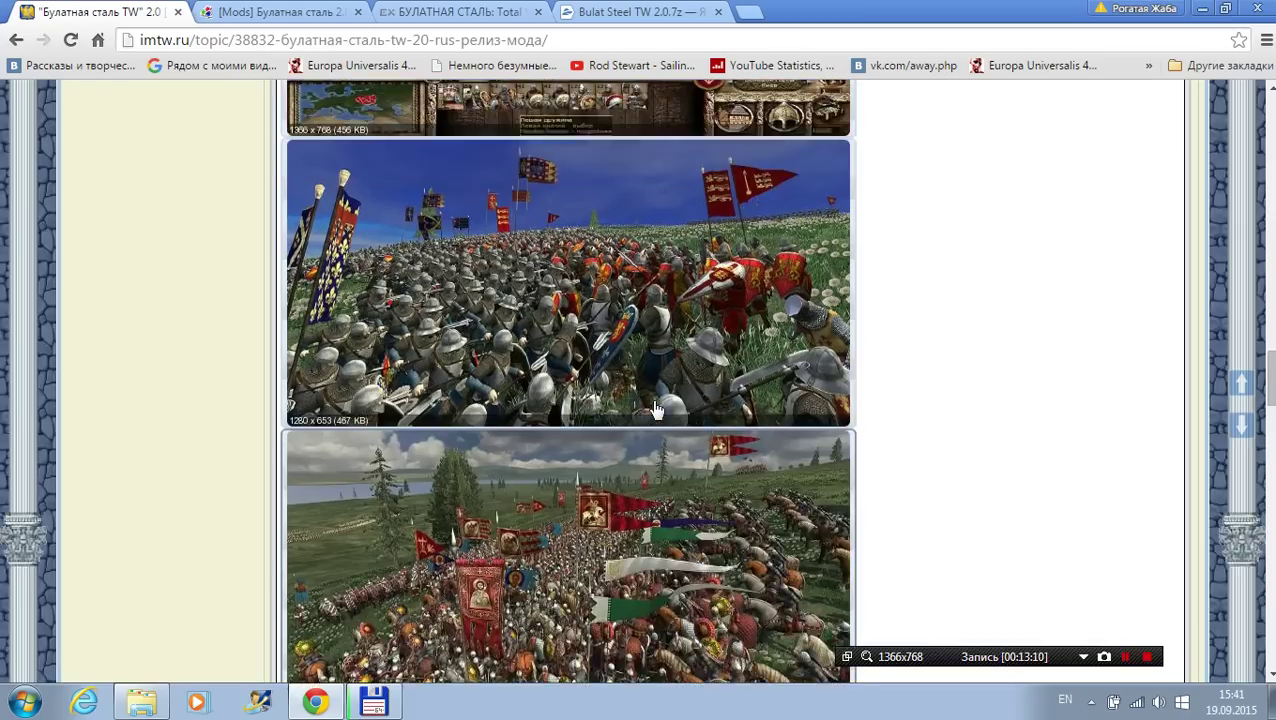
pyautogui.scroll(4, 650, 415)
pyautogui.scroll(4, 650, 415)
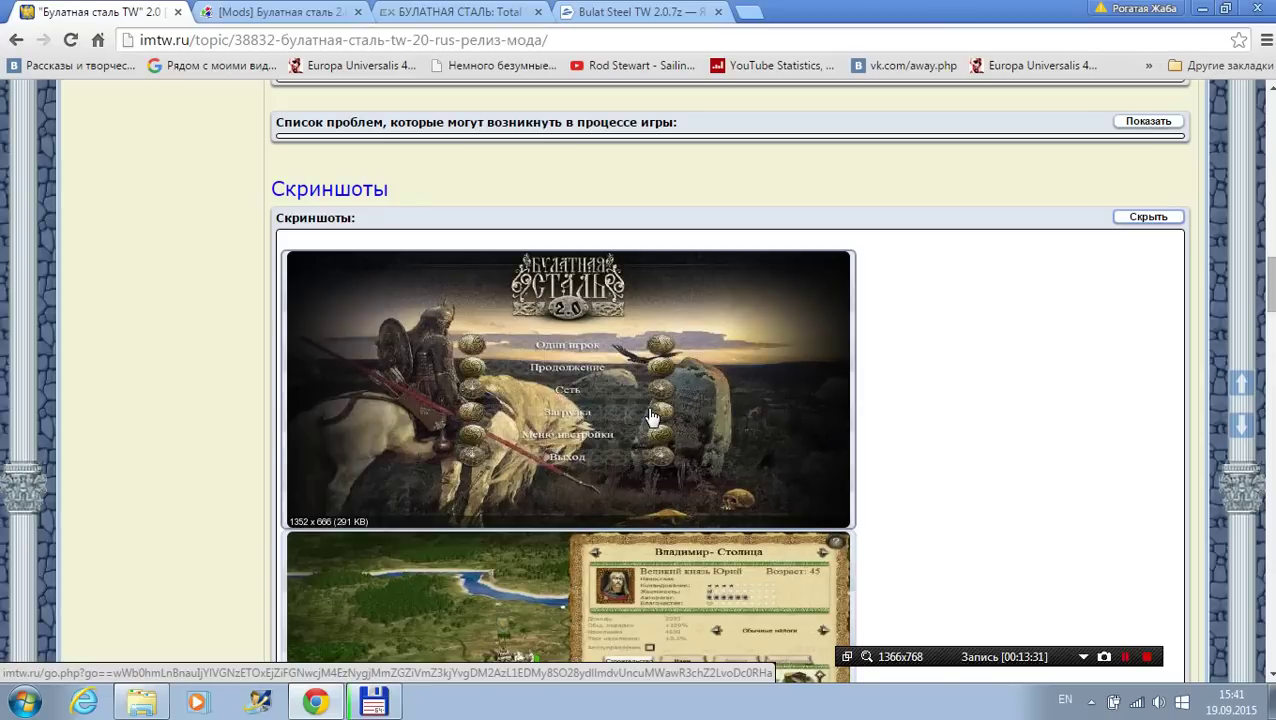
pyautogui.click(1152, 219)
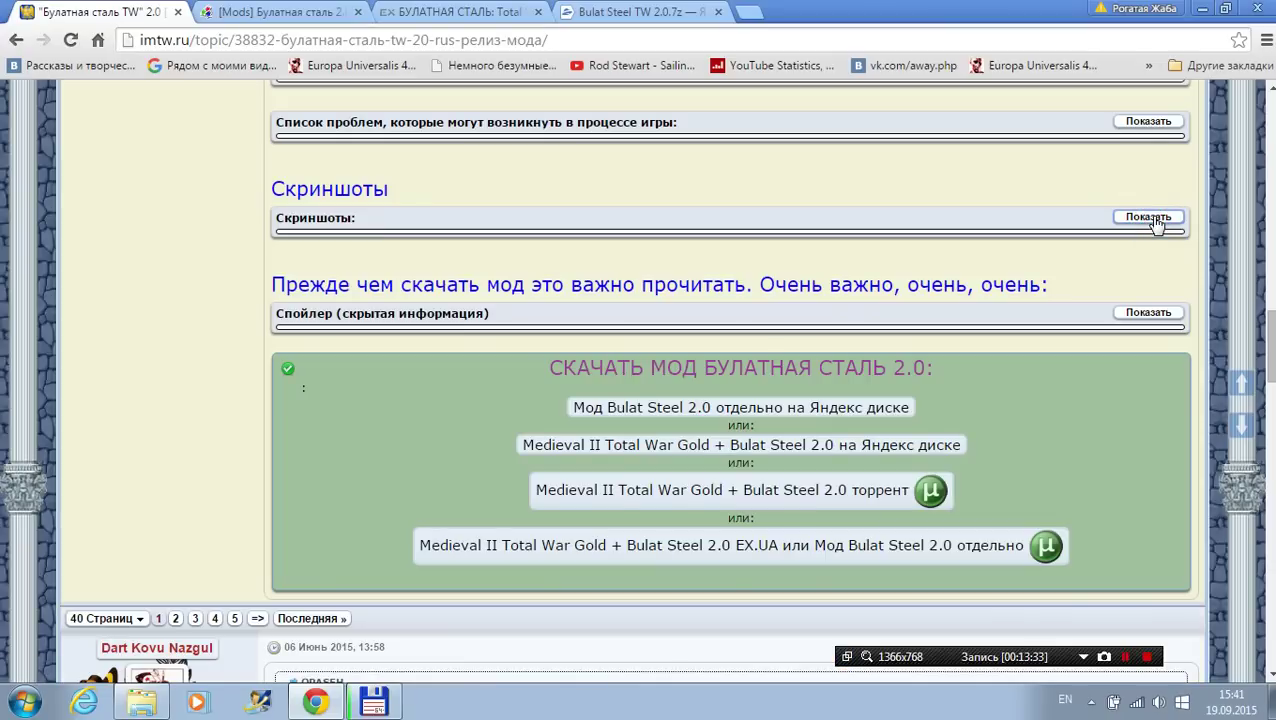
# Step: Expand the spoiler with the important information to read before downloading the mod, read it, and return to the page's beginning
pyautogui.scroll(2, 110, 345)
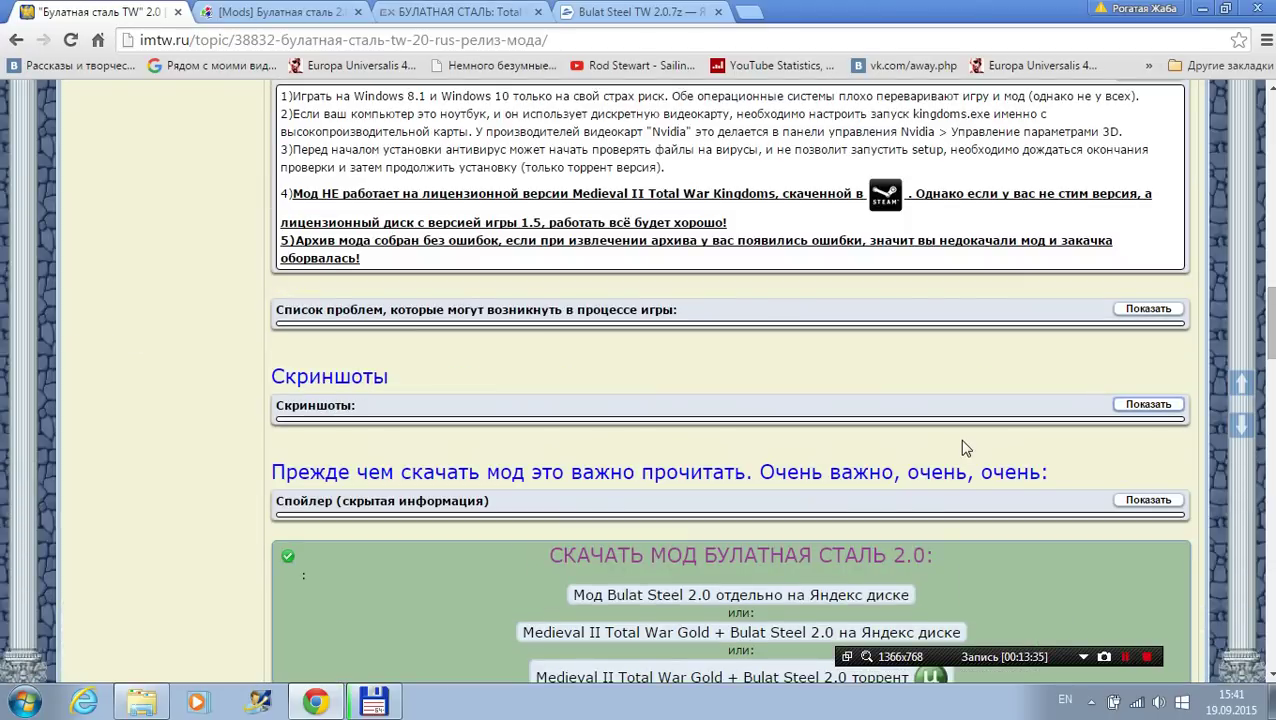
pyautogui.click(1143, 500)
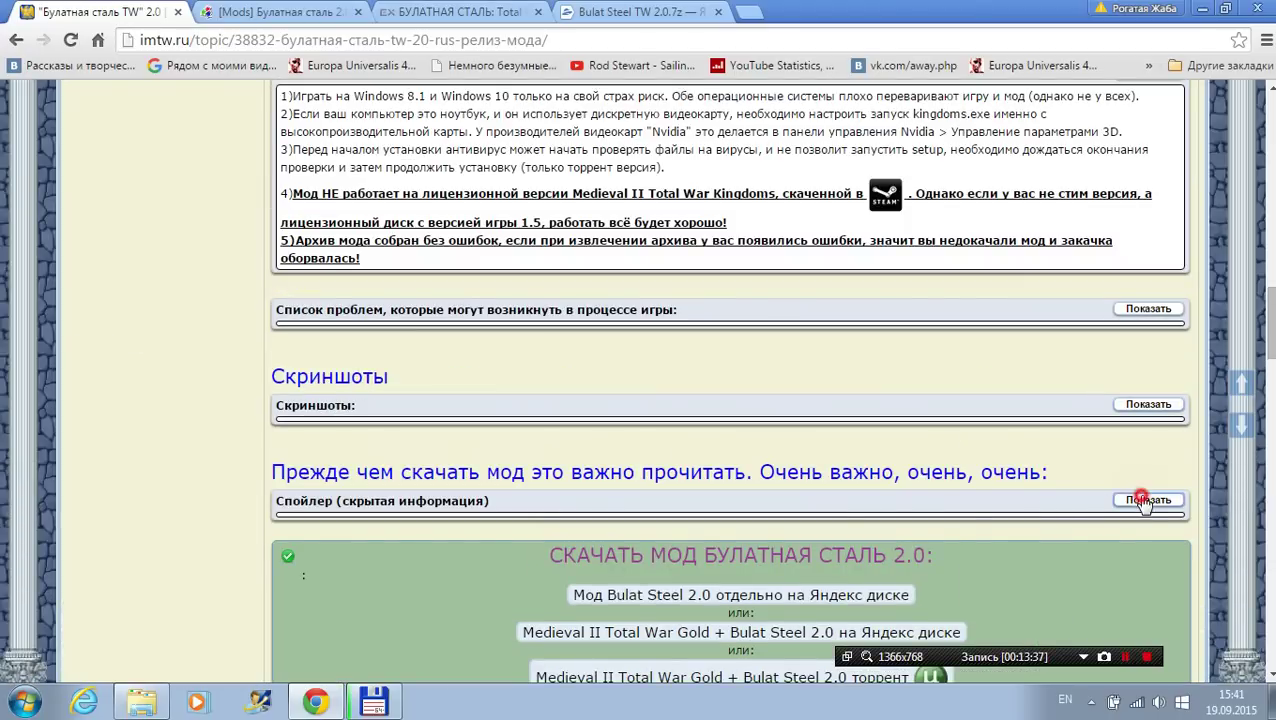
pyautogui.scroll(-4, 455, 180)
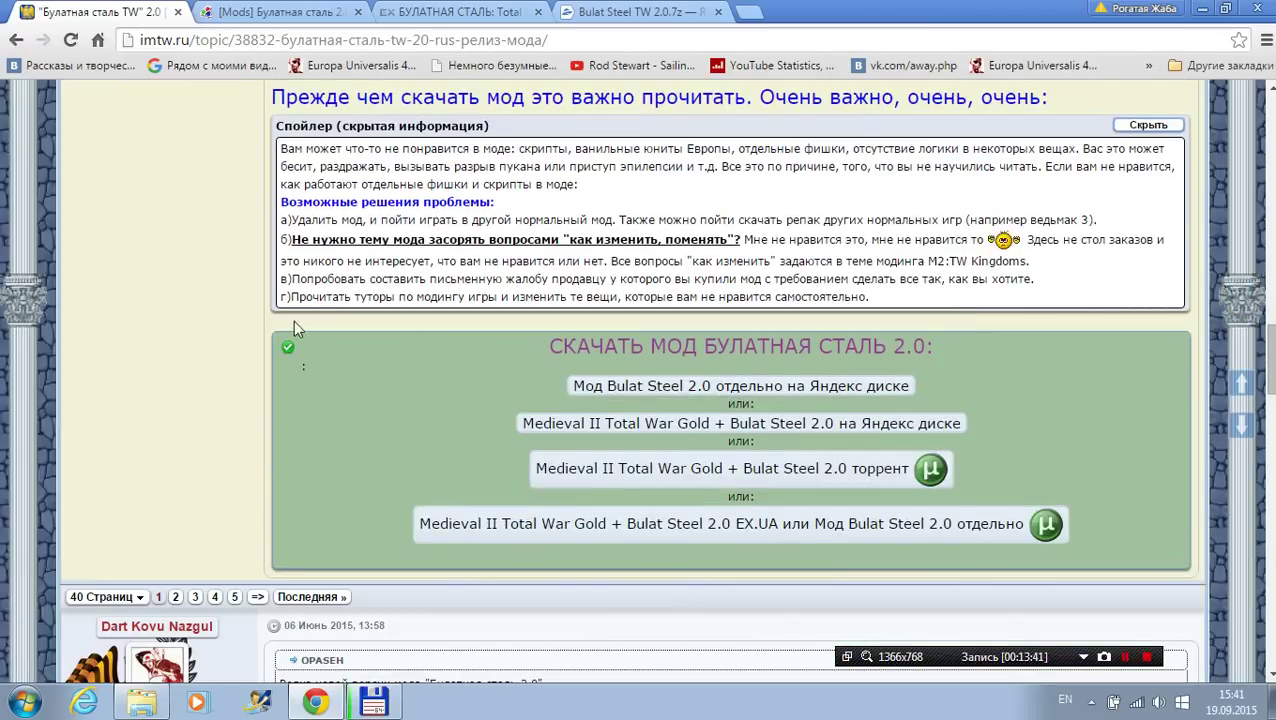
pyautogui.scroll(15, 229, 331)
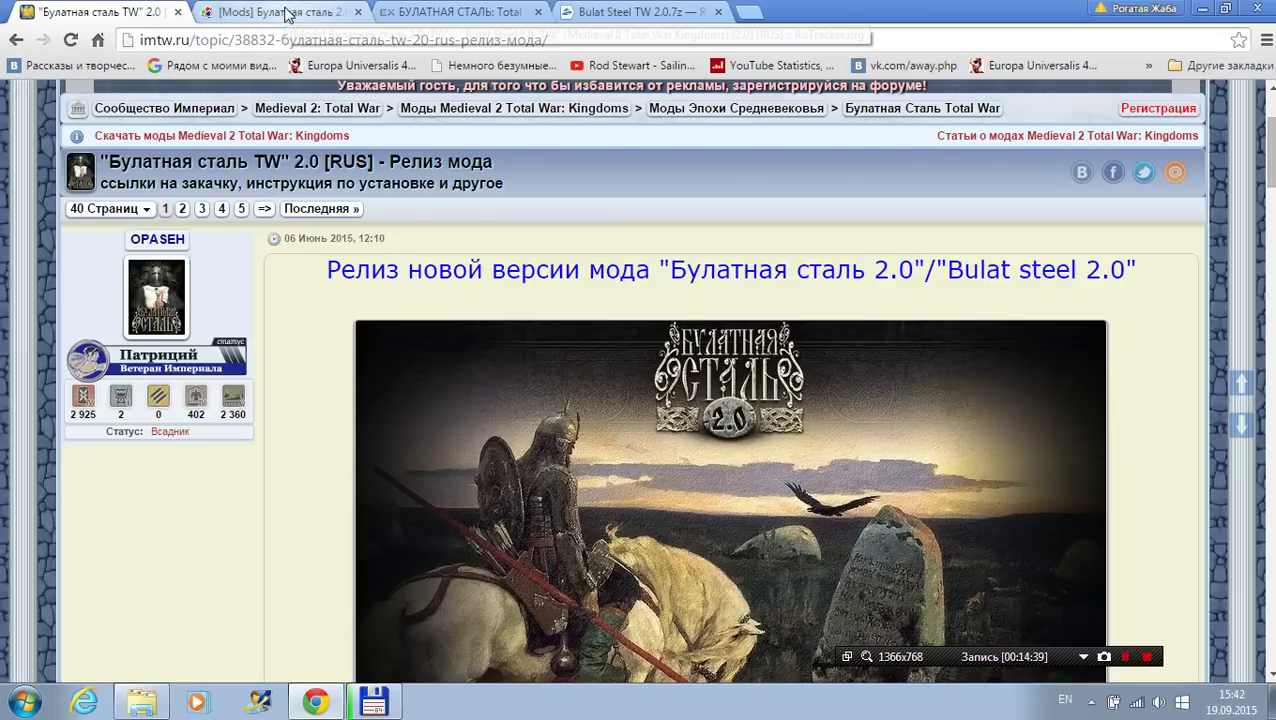
# Step: Close the torrent, EX.UA and Bulat Steel TW 2.0.7z browser pages, keeping only the forum topic open
pyautogui.click(357, 11)
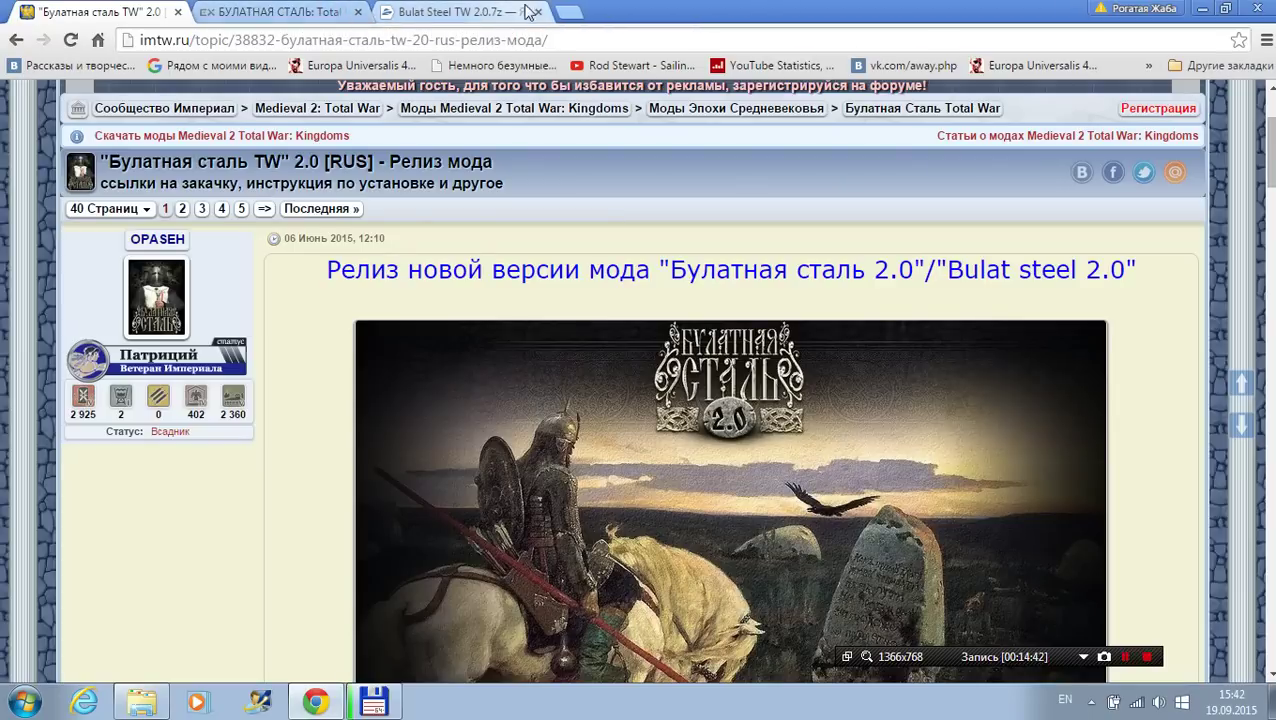
pyautogui.click(538, 11)
pyautogui.click(360, 11)
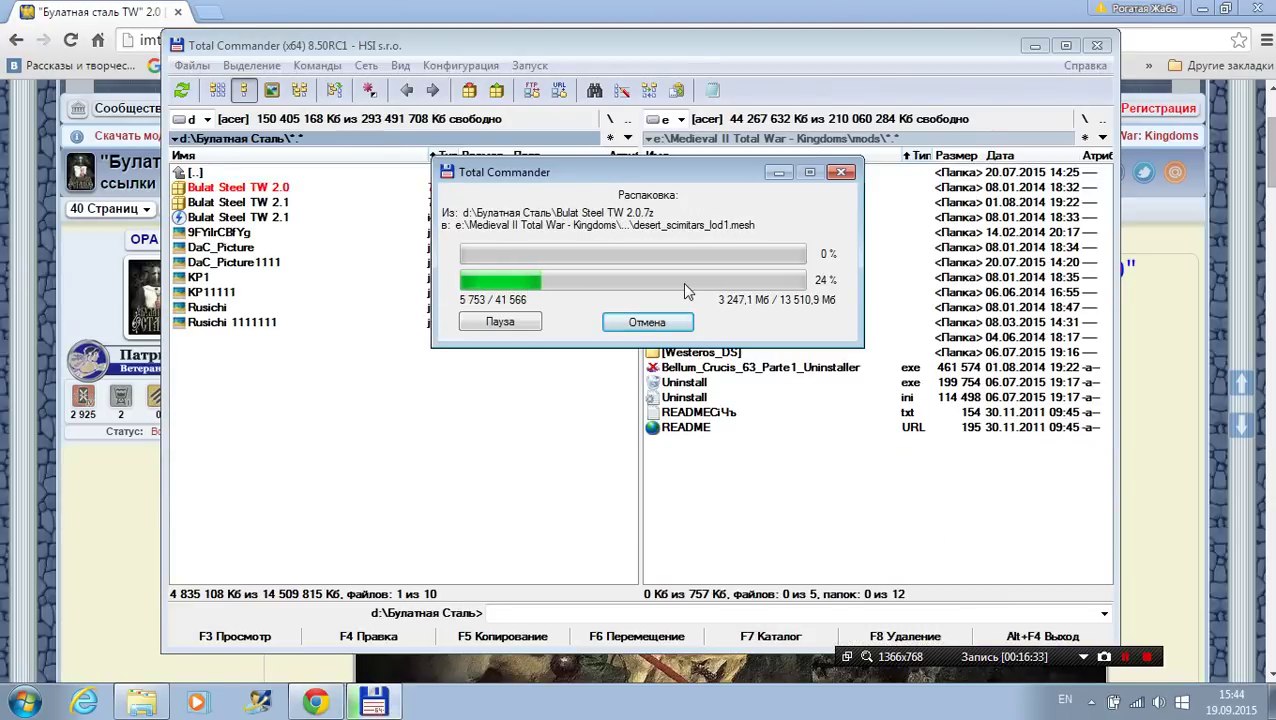
pyautogui.click(1146, 658)
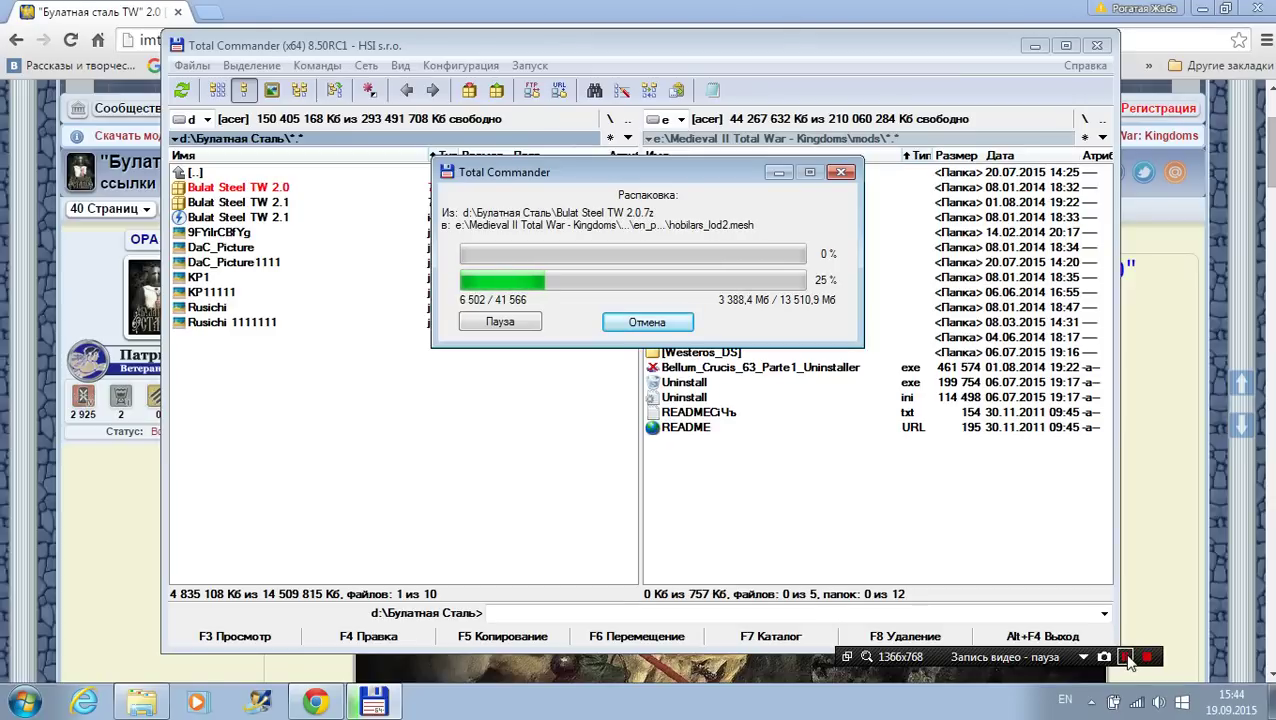
pyautogui.click(1127, 660)
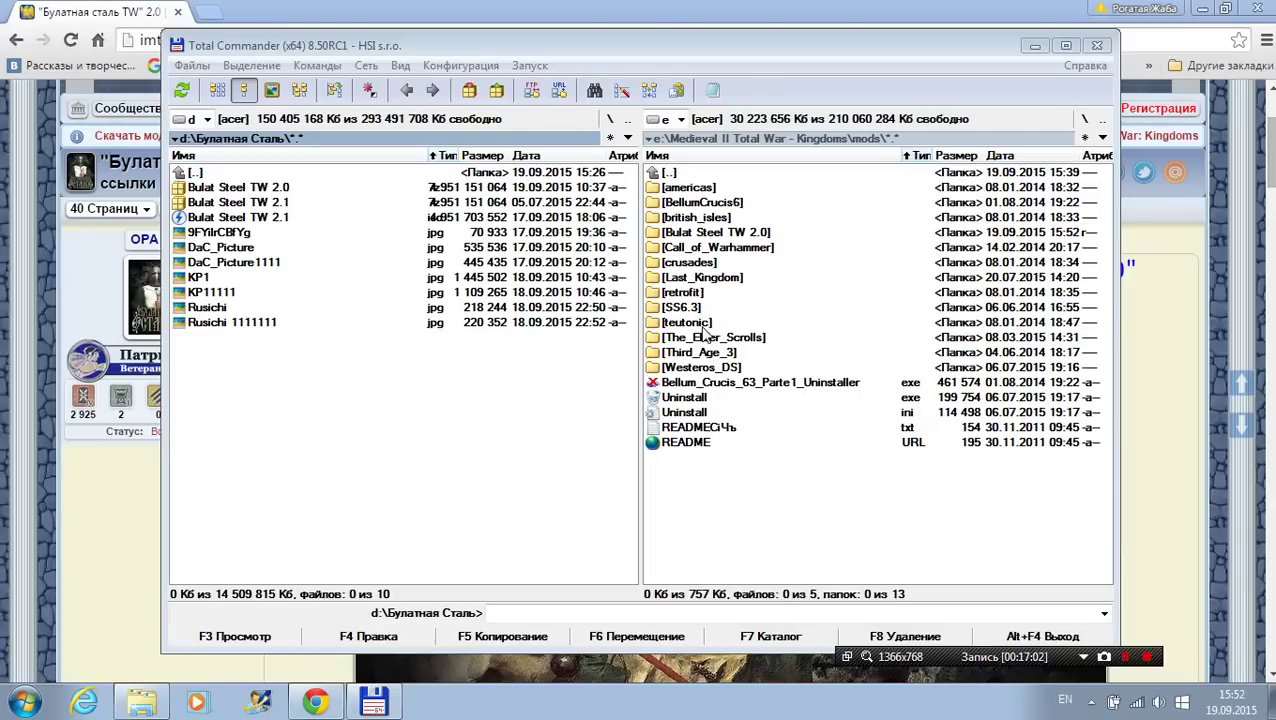
# Step: Calculate the size of the unpacked Bulat Steel TW 2.0 folder and of the whole Medieval II Total War - Kingdoms folder
pyautogui.click(704, 240)
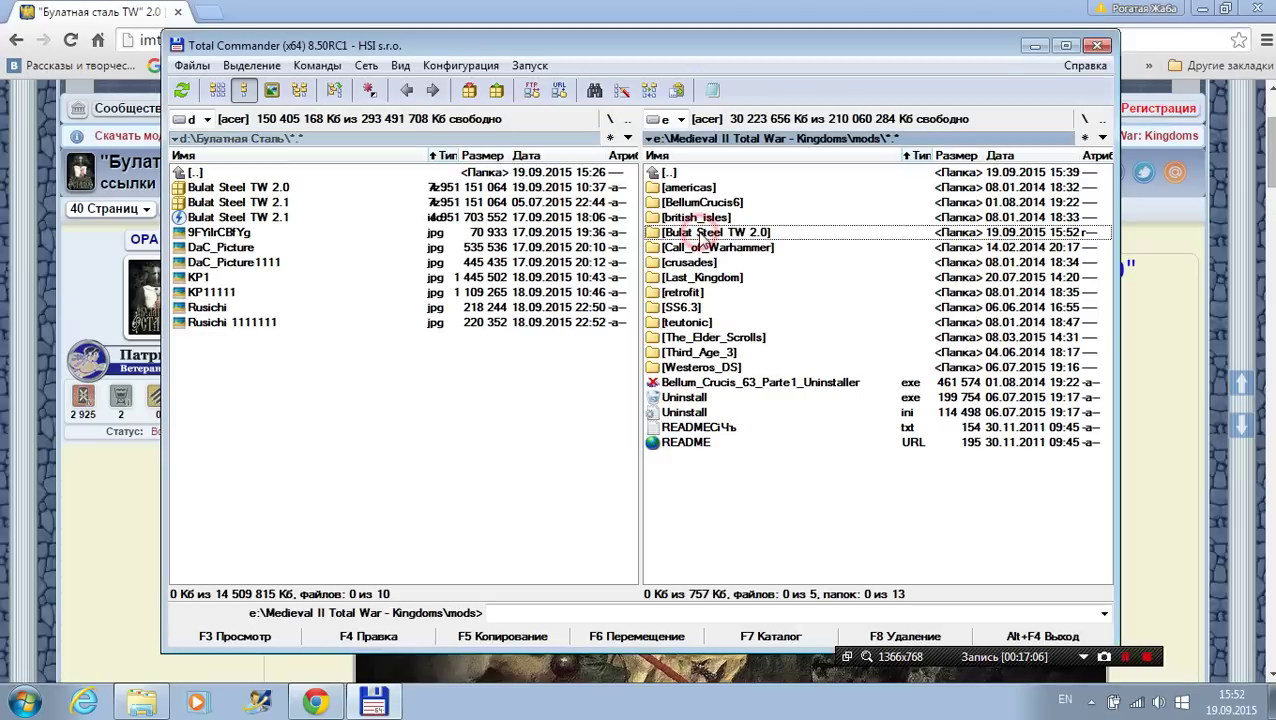
pyautogui.rightClick(704, 240)
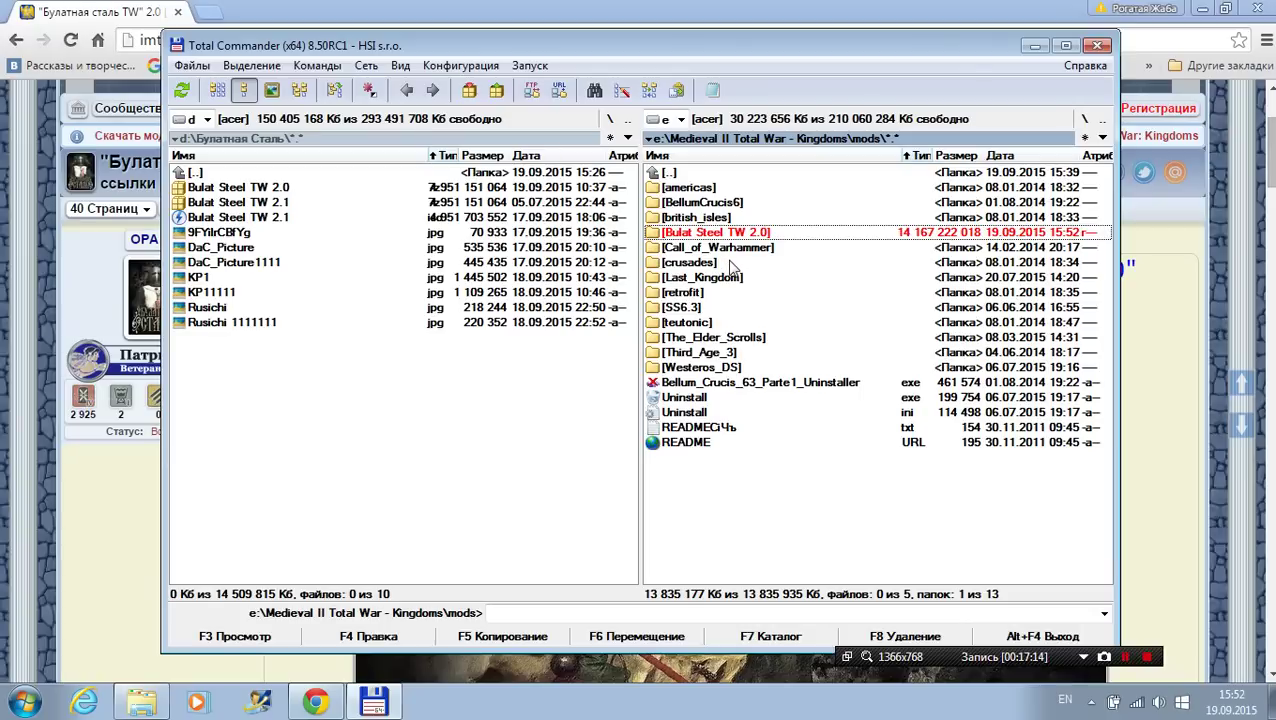
pyautogui.doubleClick(707, 172)
pyautogui.doubleClick(707, 172)
pyautogui.press('space')
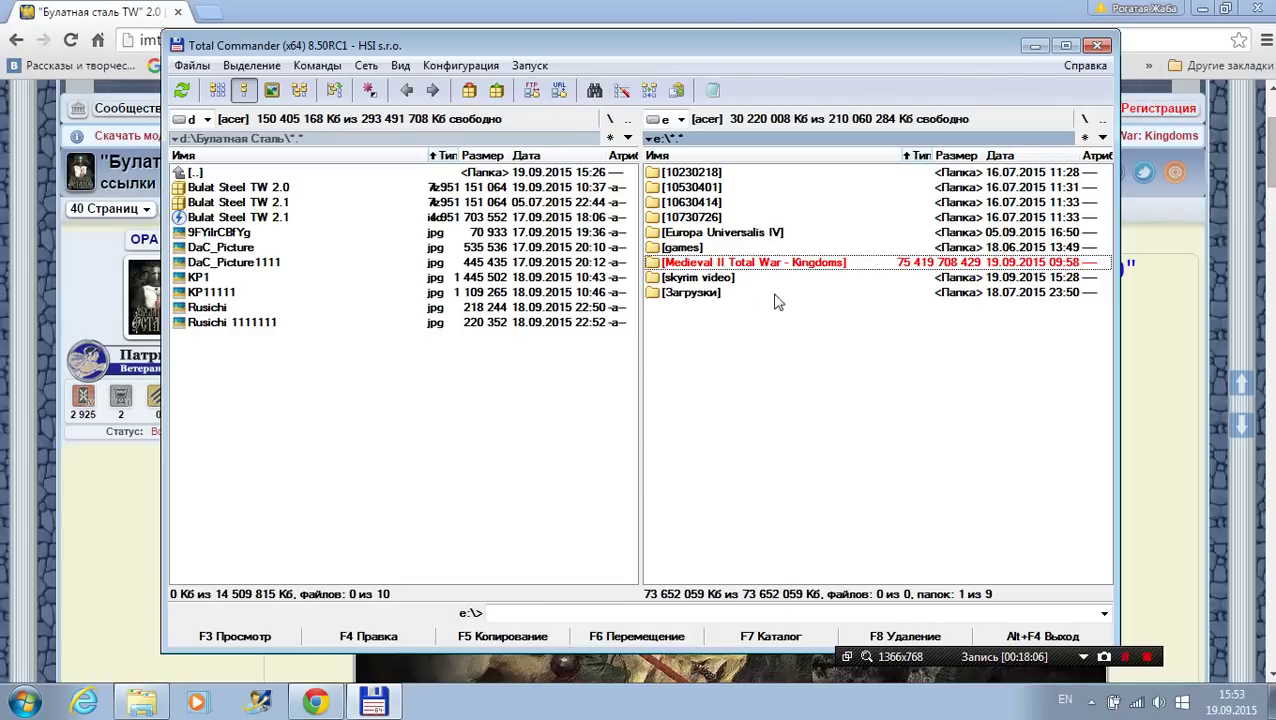
# Step: Open the medieval2.preference configuration file from e:\Medieval II Total War - Kingdoms in Notepad and go to its last lines
pyautogui.doubleClick(806, 263)
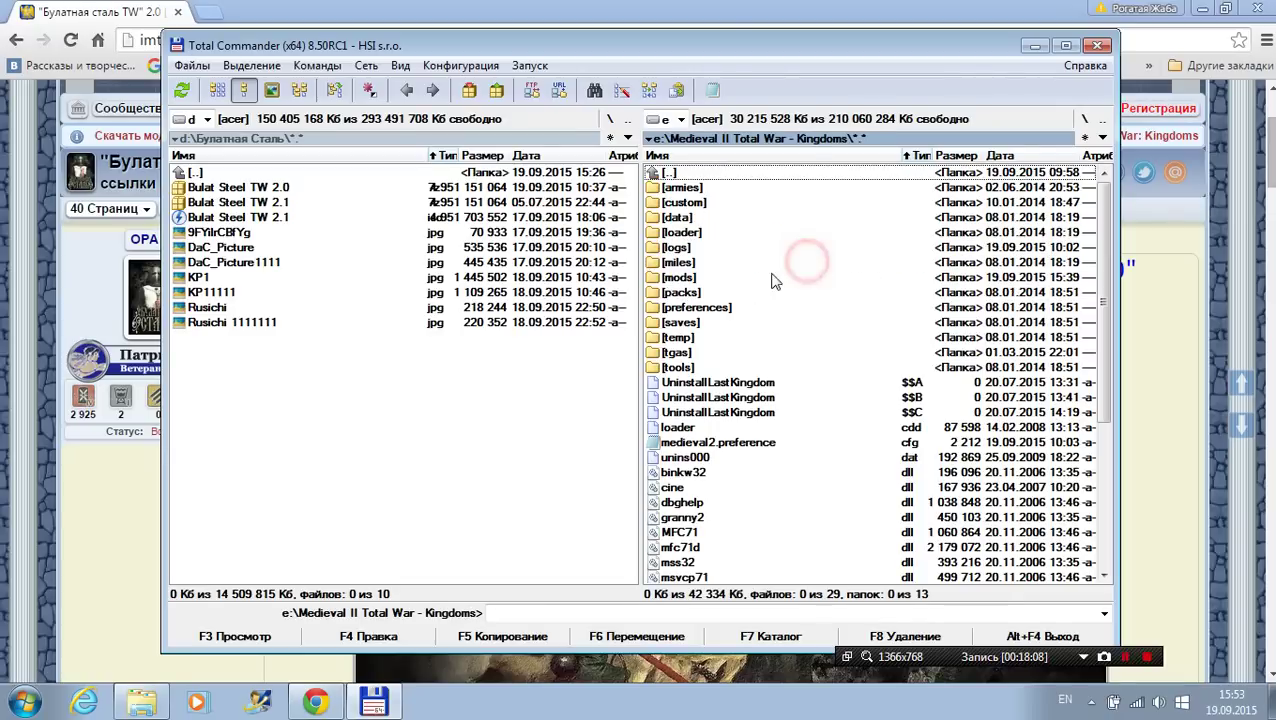
pyautogui.doubleClick(718, 279)
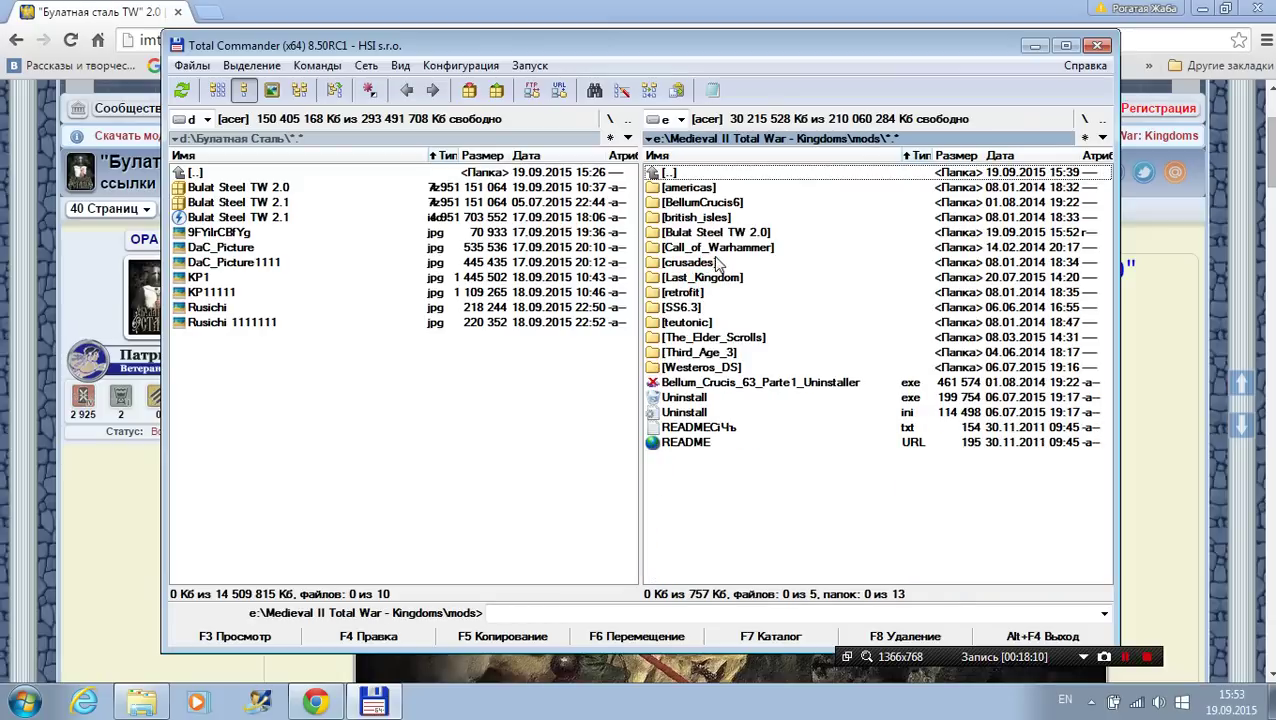
pyautogui.doubleClick(695, 174)
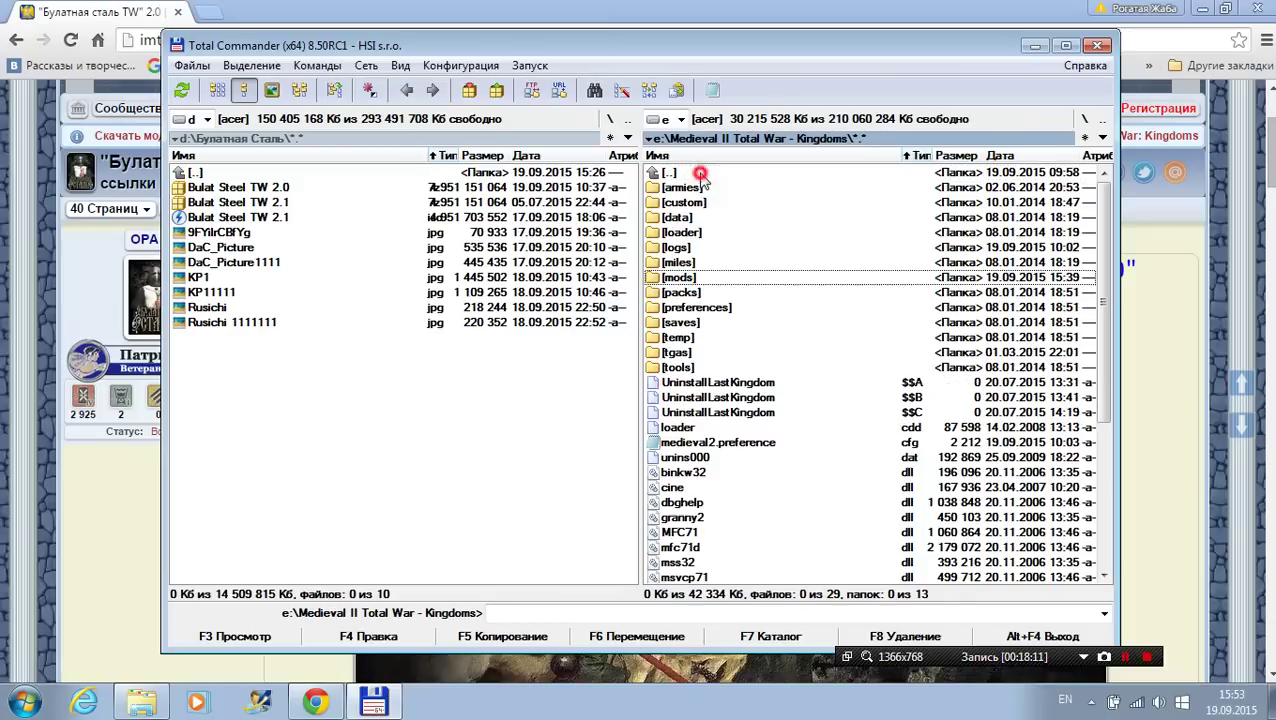
pyautogui.doubleClick(733, 450)
pyautogui.scroll(-20, 520, 390)
pyautogui.scroll(-3, 520, 390)
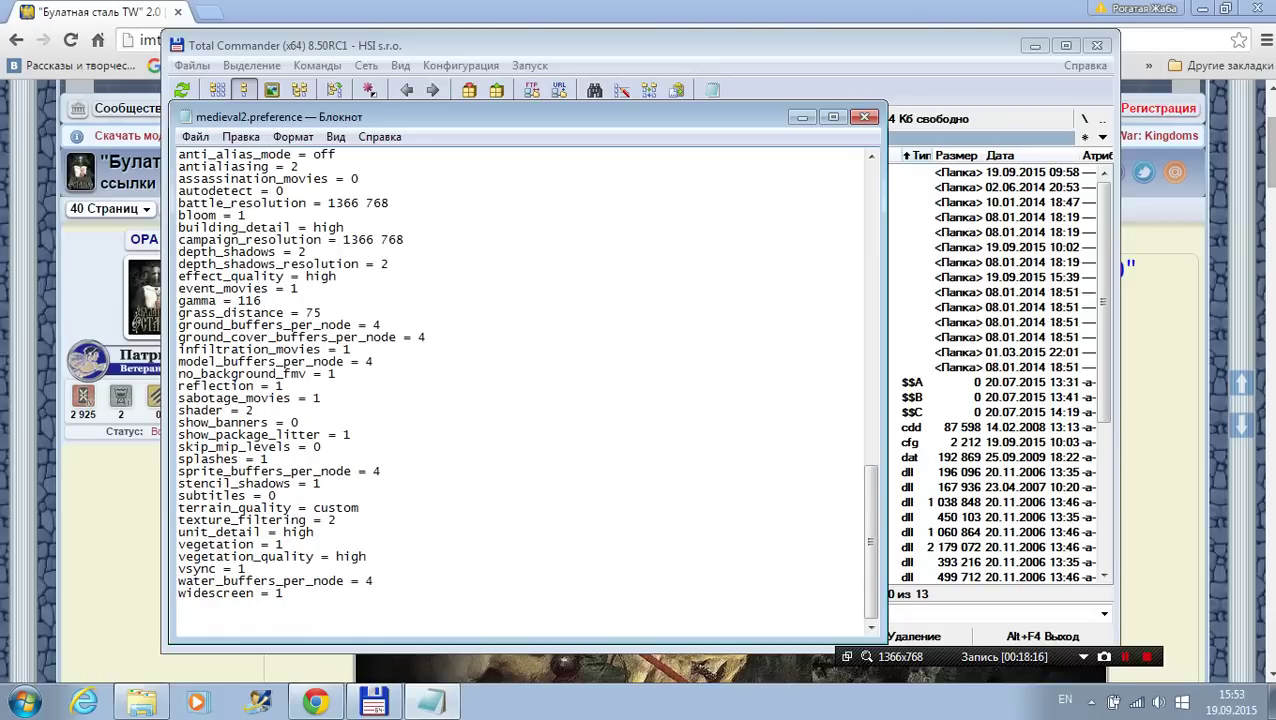
# Step: Add the line "windowed = true" at the end of the medieval2.preference file and save it
pyautogui.click(300, 600)
pyautogui.write('windowed = true')
pyautogui.click(200, 137)
pyautogui.click(255, 198)
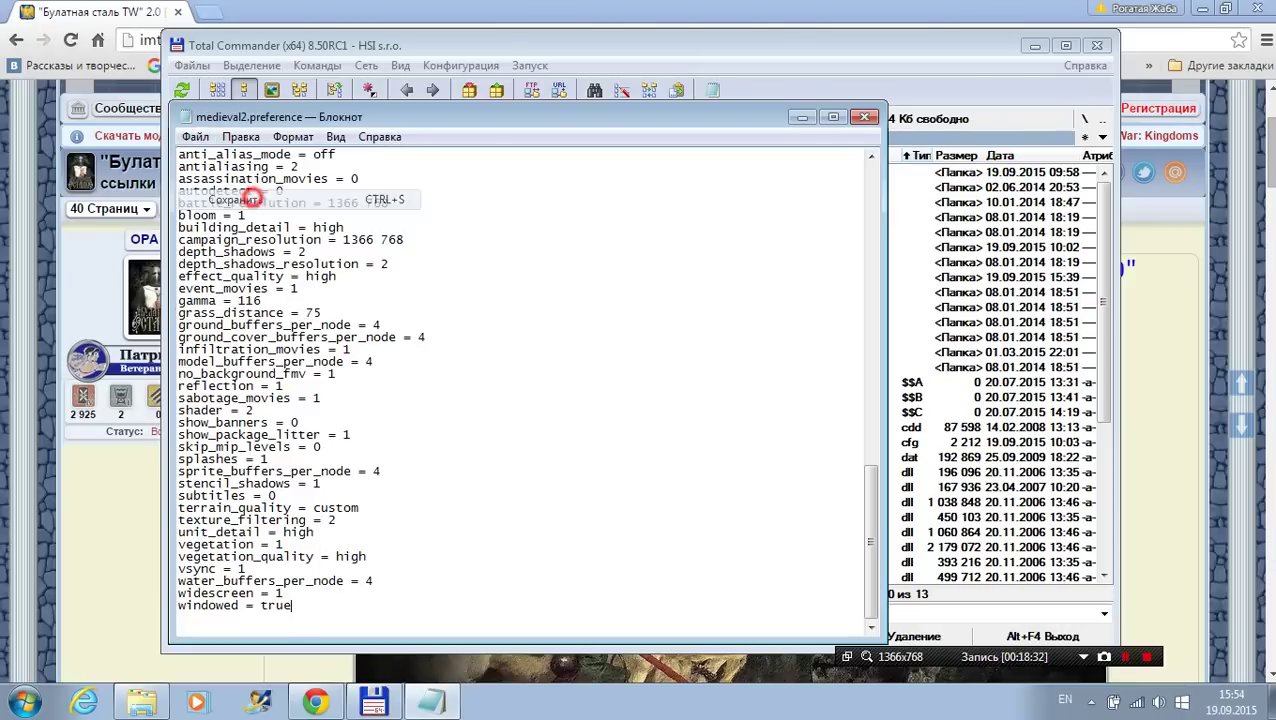
pyautogui.click(802, 118)
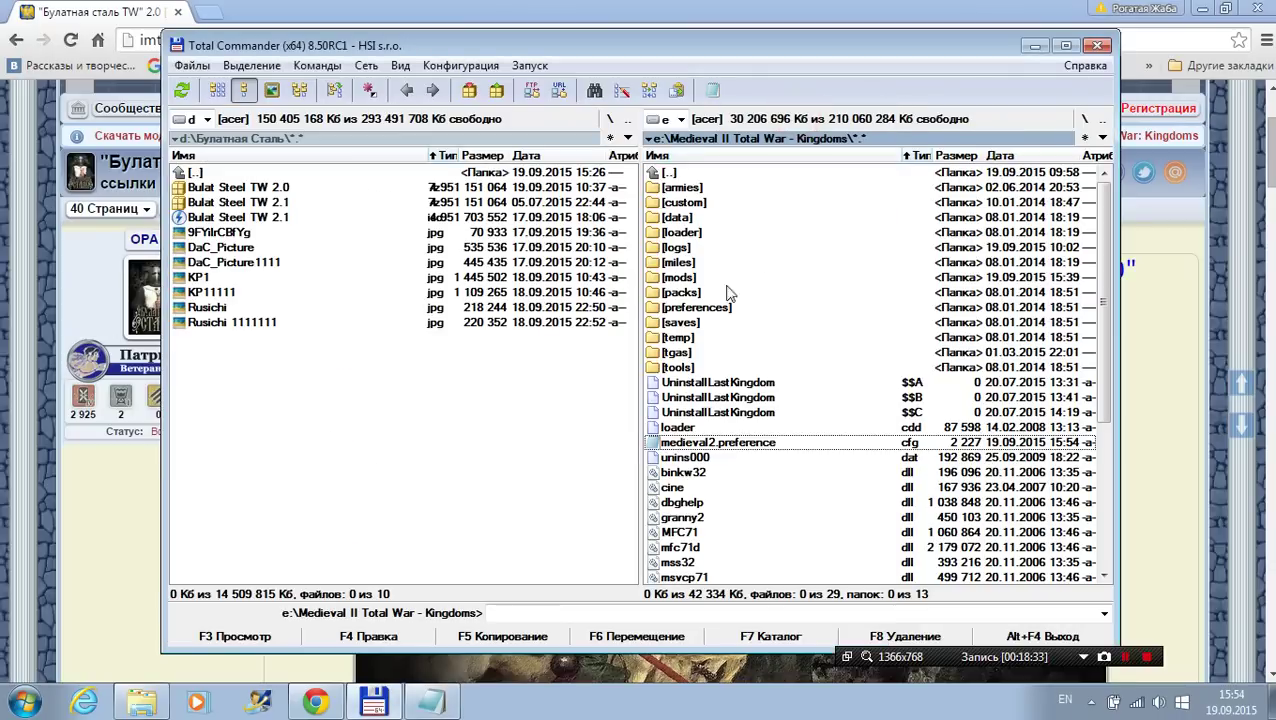
# Step: Open the default configuration file in the mods\Bulat Steel TW 2.0 folder and look through its launcher, video and game settings
pyautogui.doubleClick(692, 277)
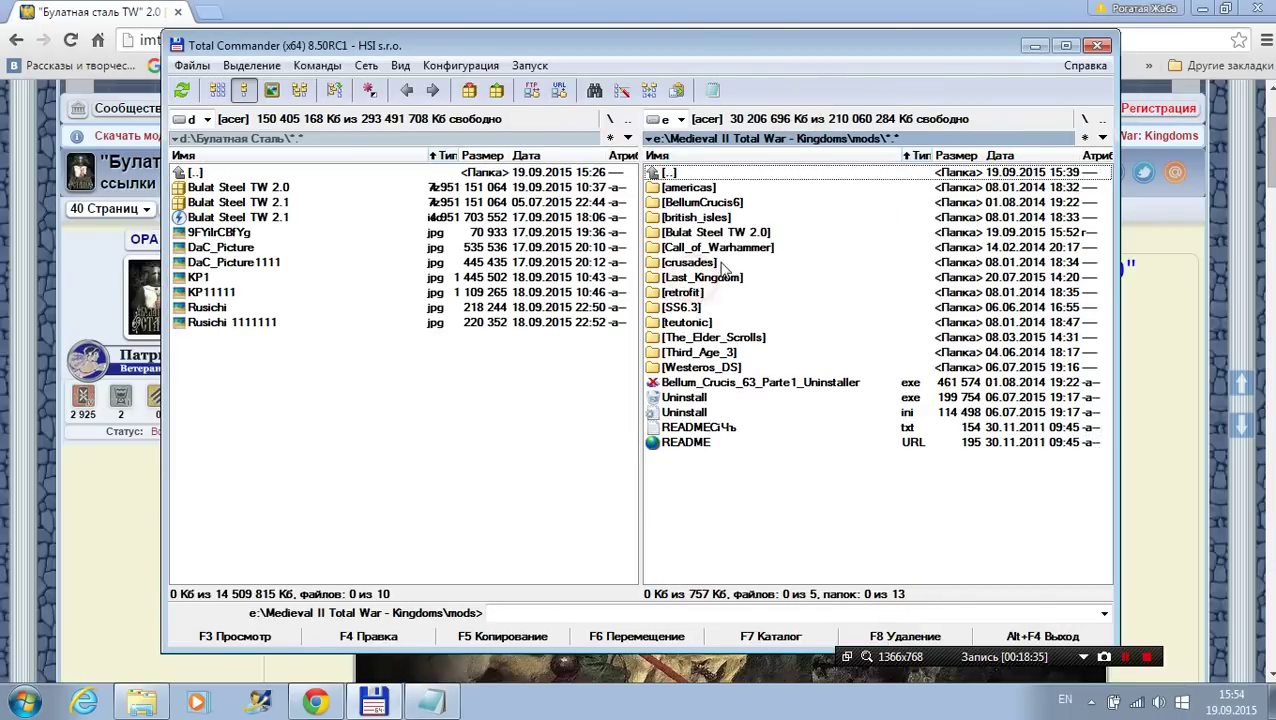
pyautogui.doubleClick(716, 233)
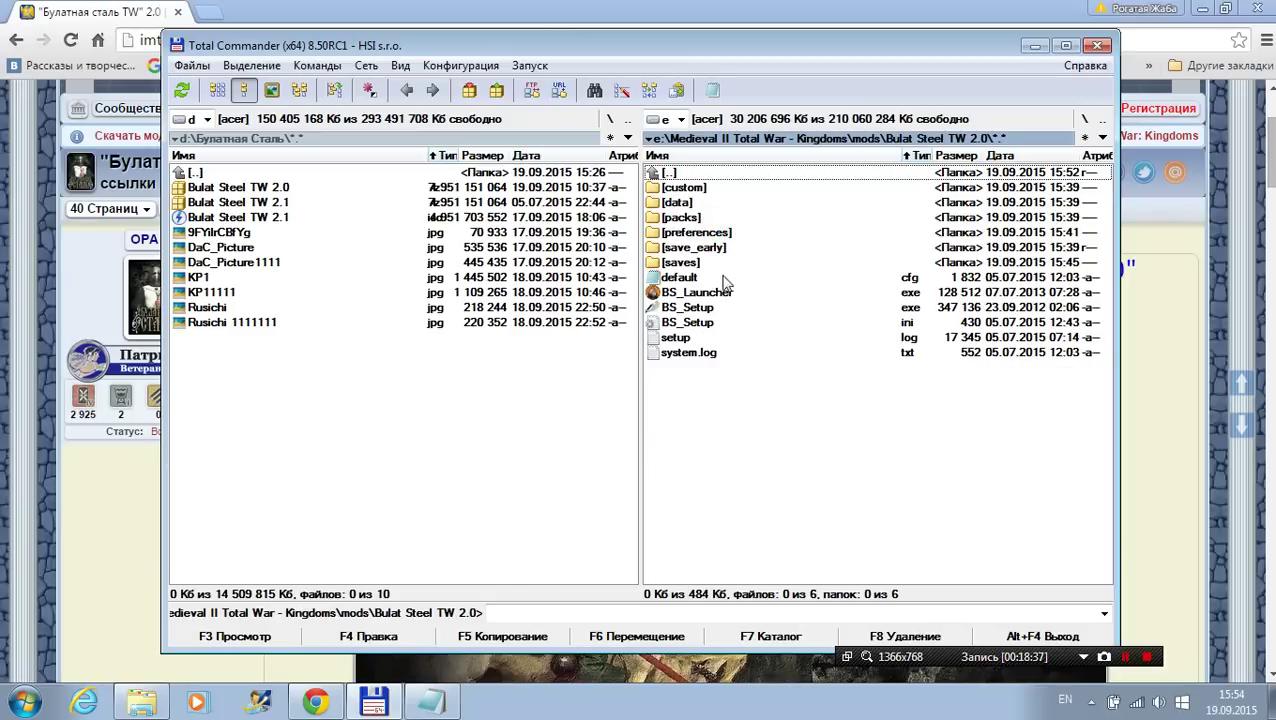
pyautogui.doubleClick(692, 280)
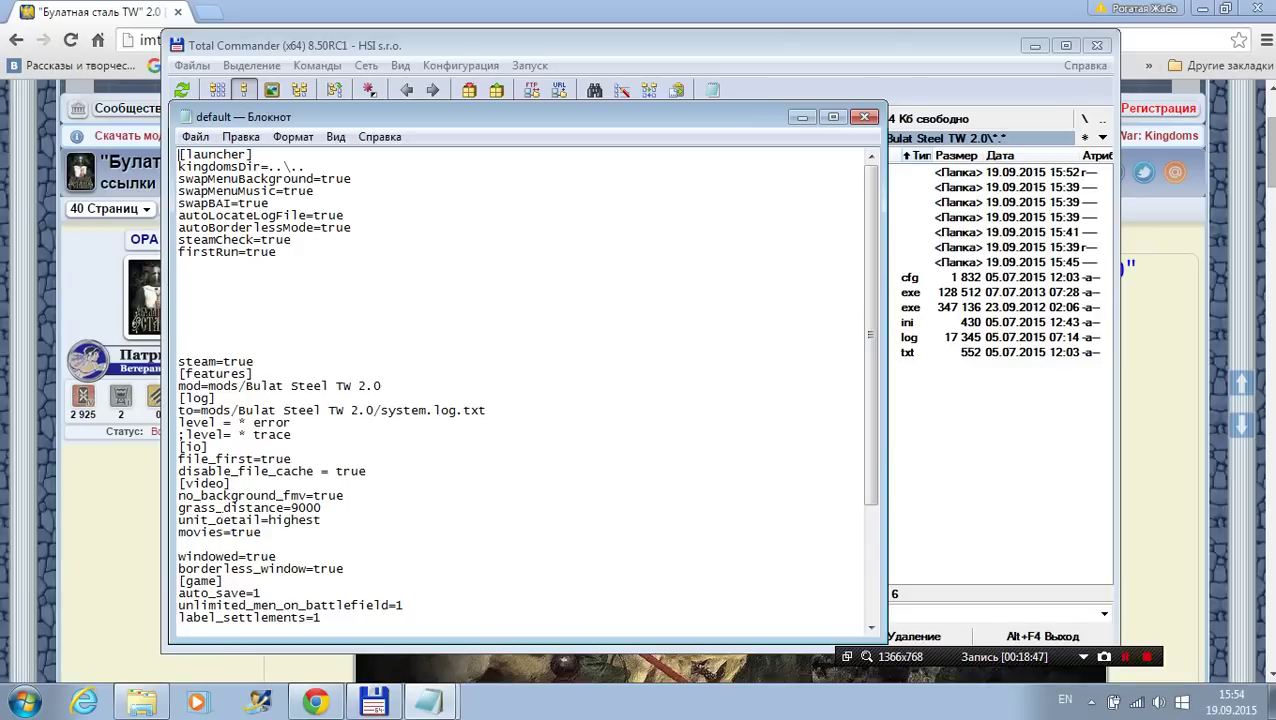
pyautogui.scroll(-4, 520, 385)
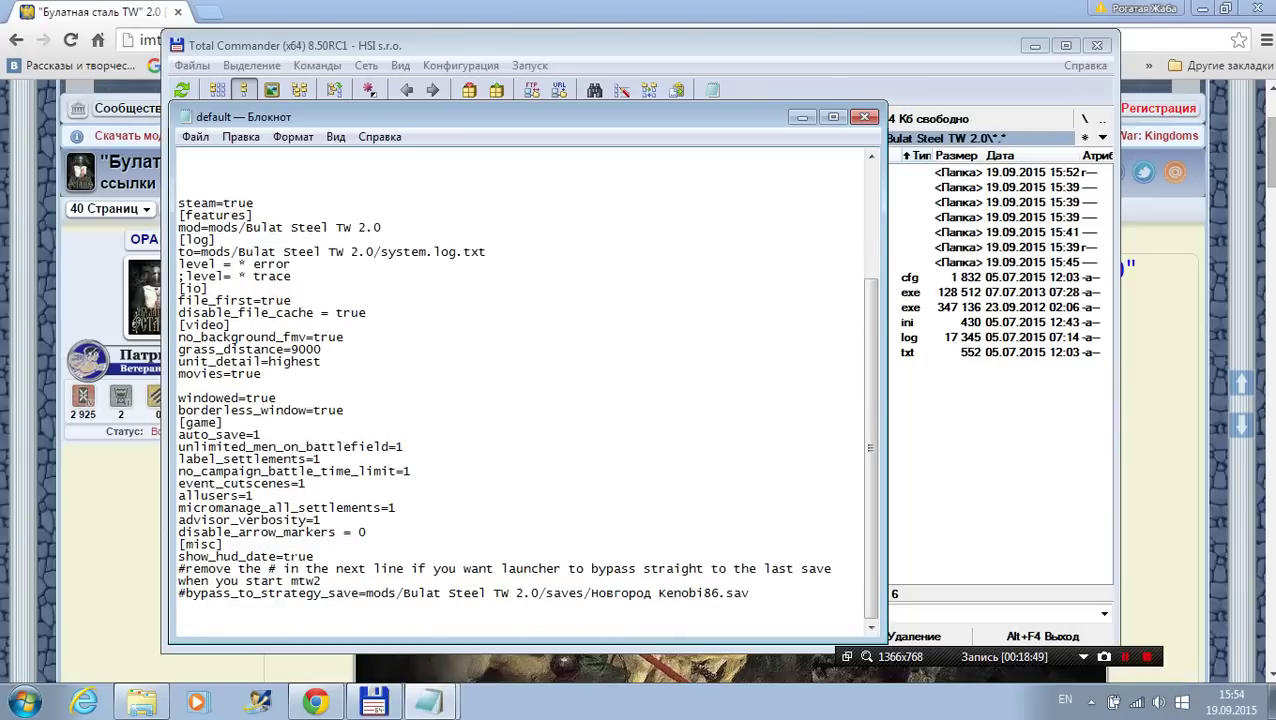
pyautogui.click(802, 118)
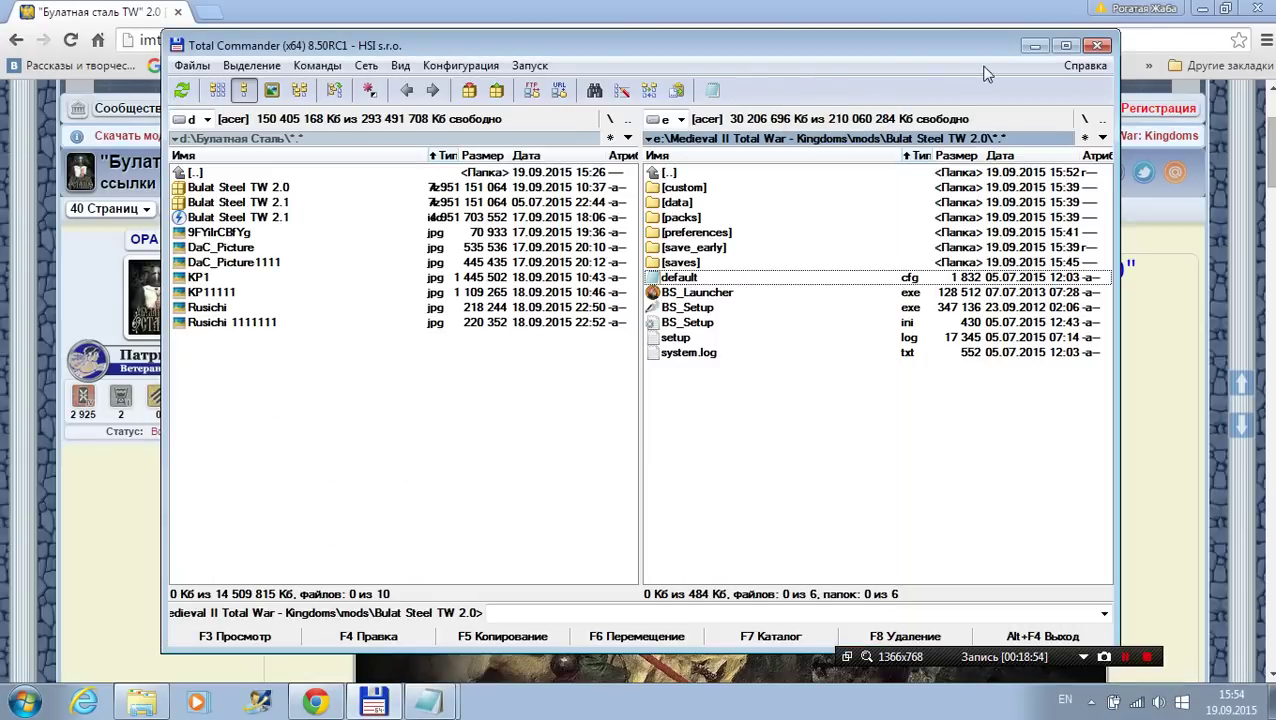
# Step: Switch to the forum topic in Chrome and review the installation and launch instructions and the problem list
pyautogui.click(1032, 47)
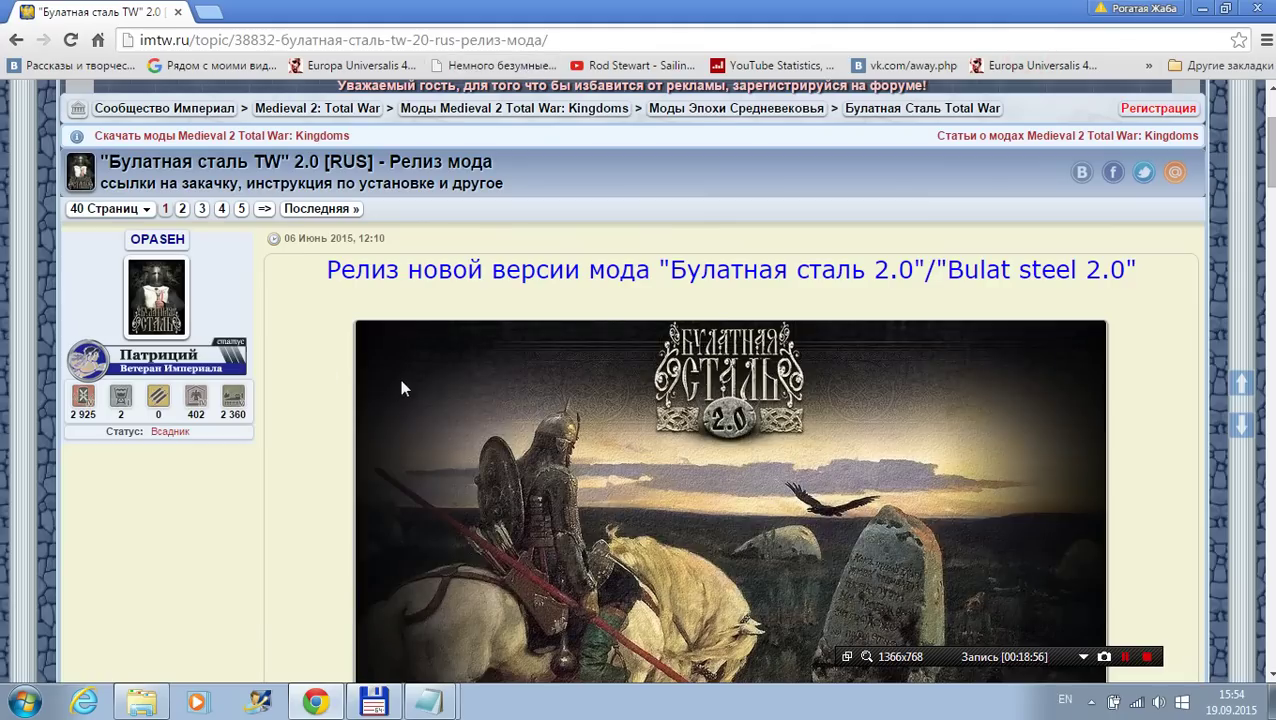
pyautogui.scroll(-10, 397, 381)
pyautogui.scroll(2, 450, 379)
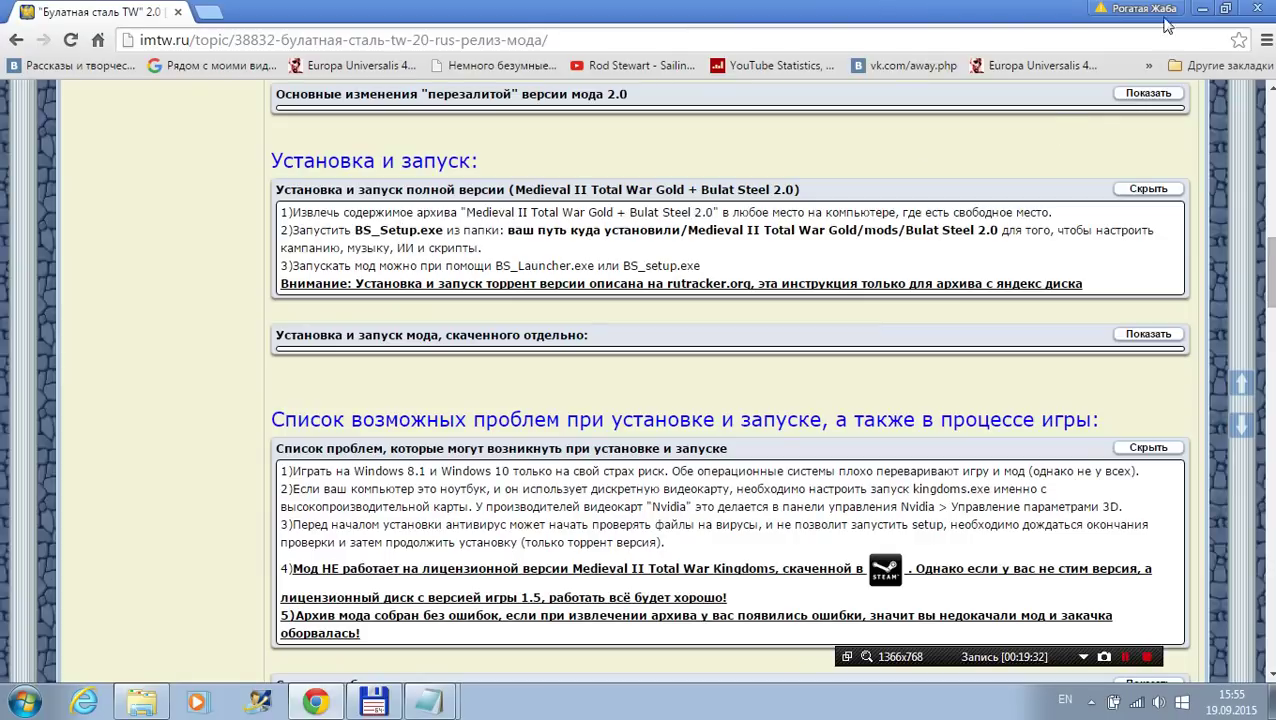
# Step: Switch to Total Commander and run BS_Setup.exe from the Bulat Steel TW 2.0 folder
pyautogui.click(1200, 8)
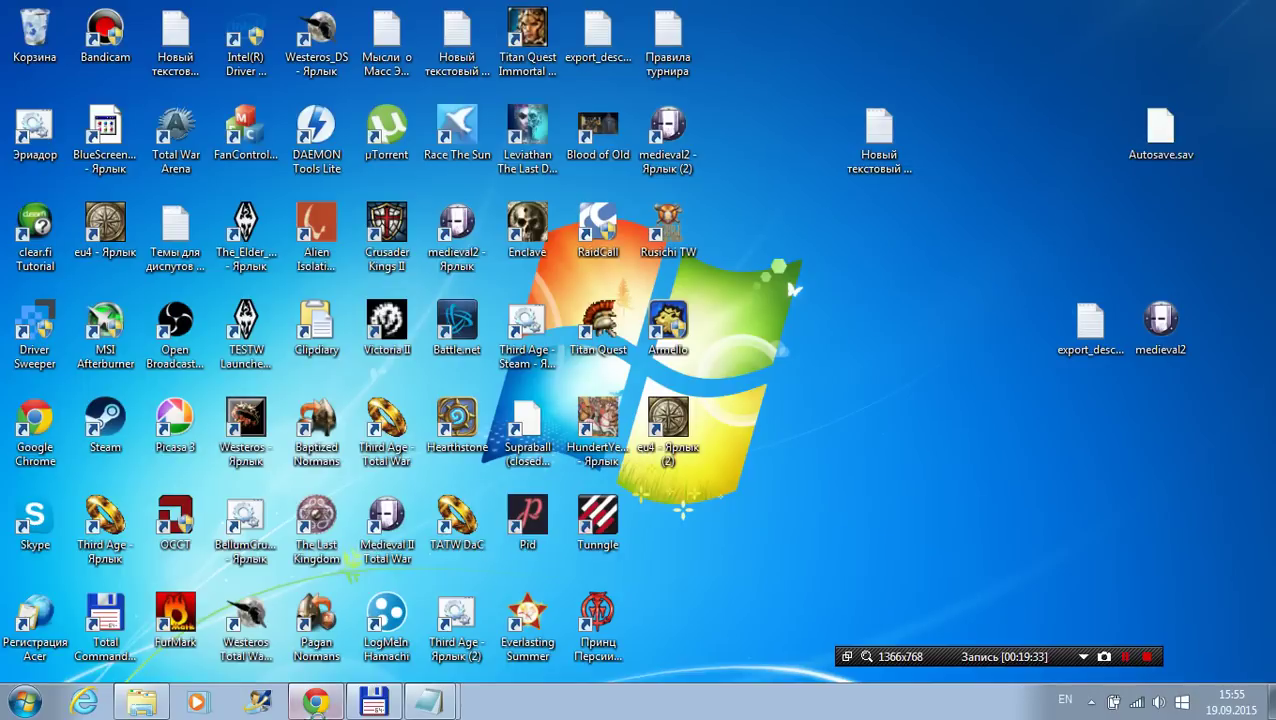
pyautogui.click(372, 703)
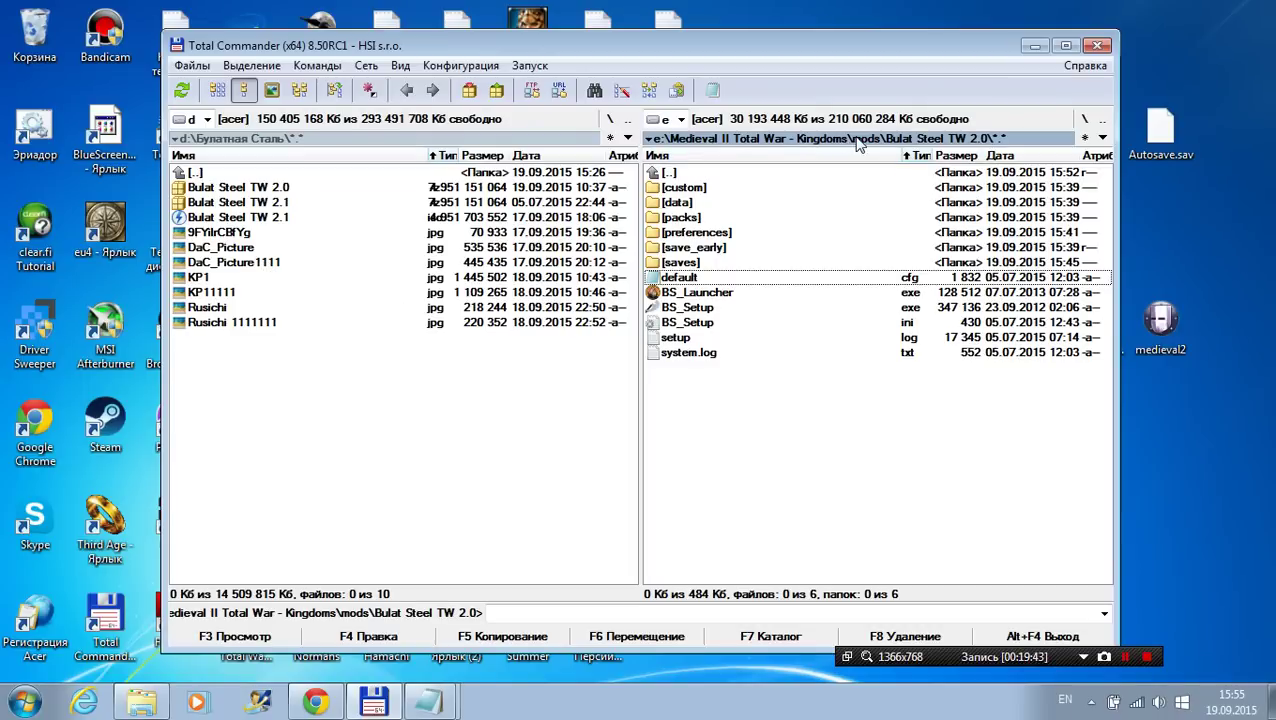
pyautogui.click(695, 309)
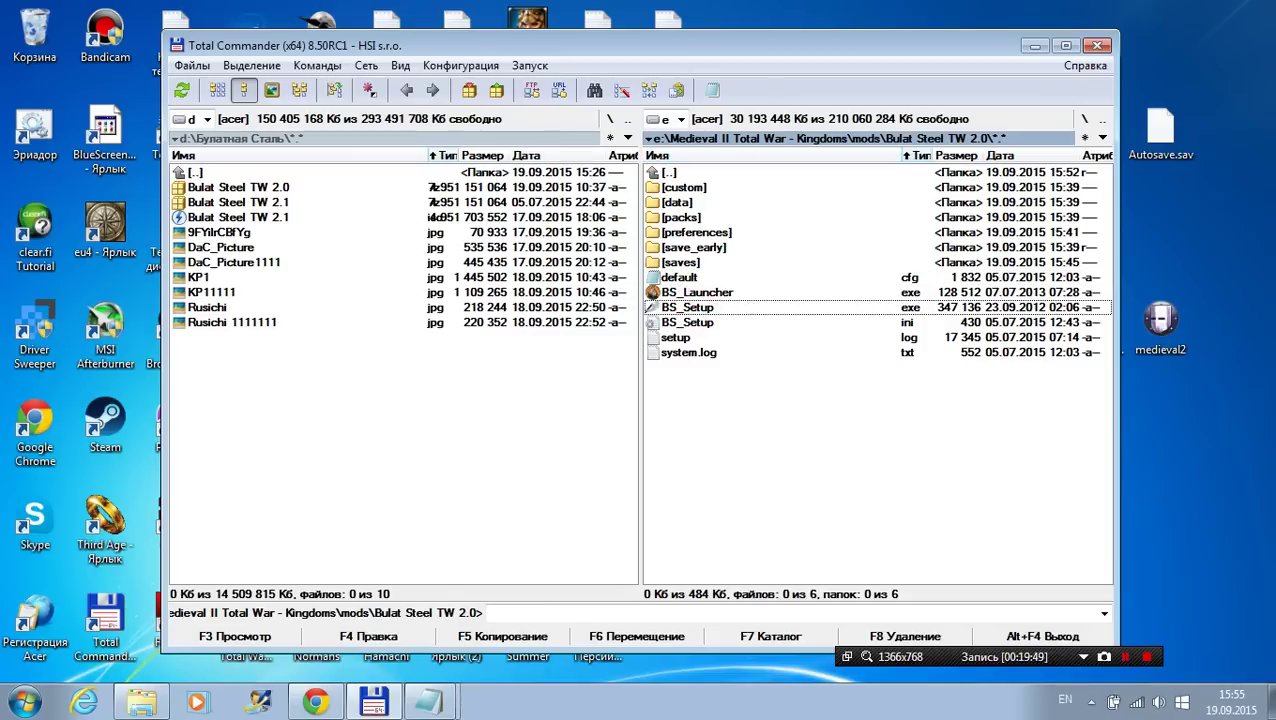
pyautogui.press('Return')
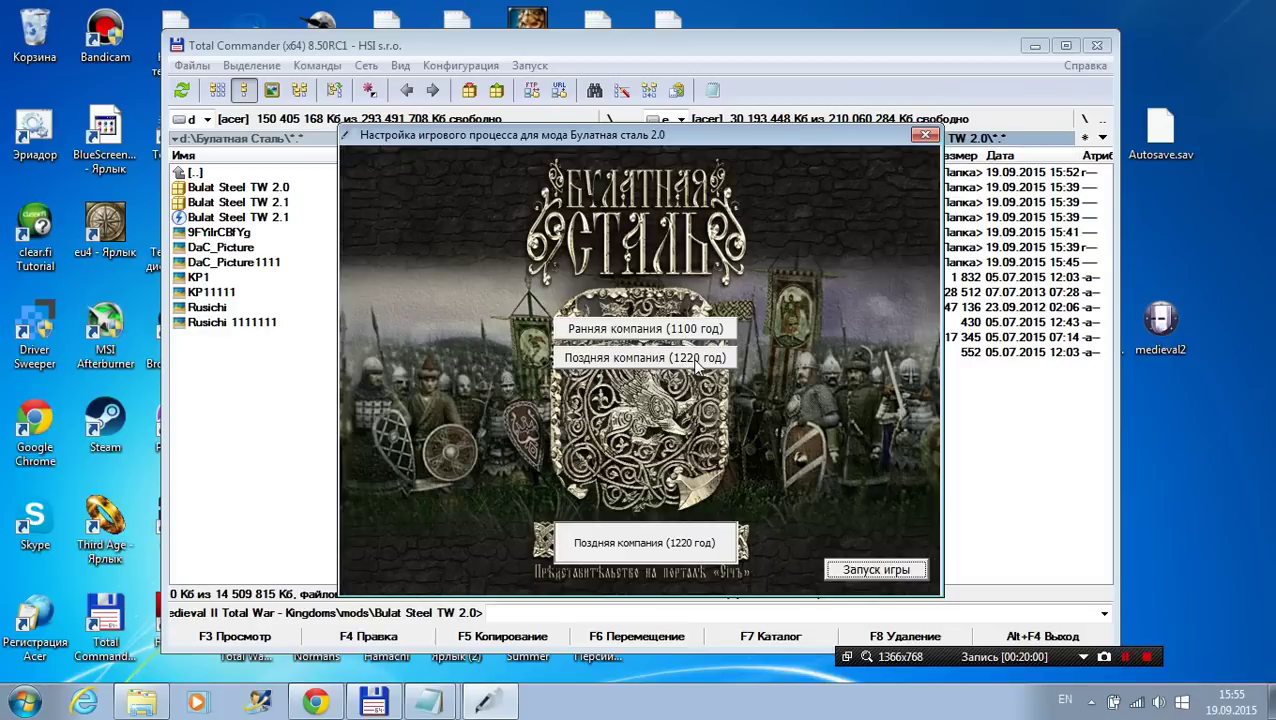
# Step: Open the settings of the early campaign (1100) and enable "БГР II", "Военный скрипт для ИИ" and "Гарнизонный скрипт"
pyautogui.click(673, 333)
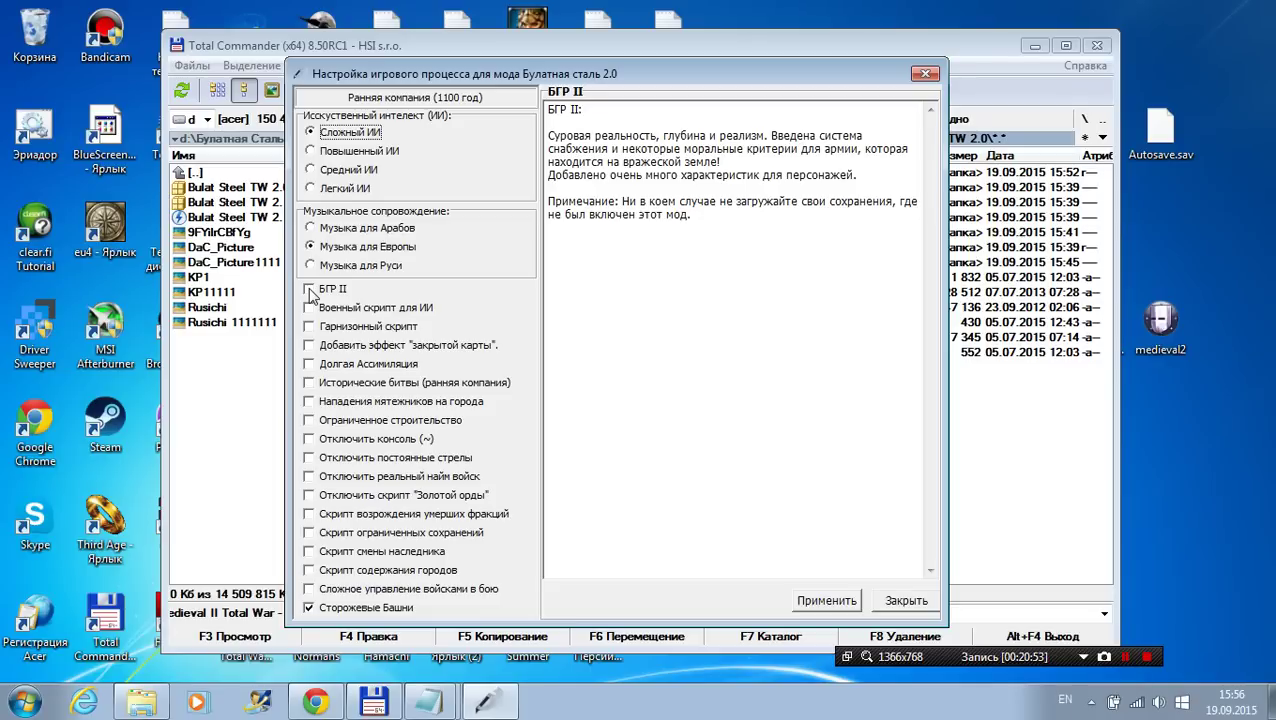
pyautogui.click(310, 290)
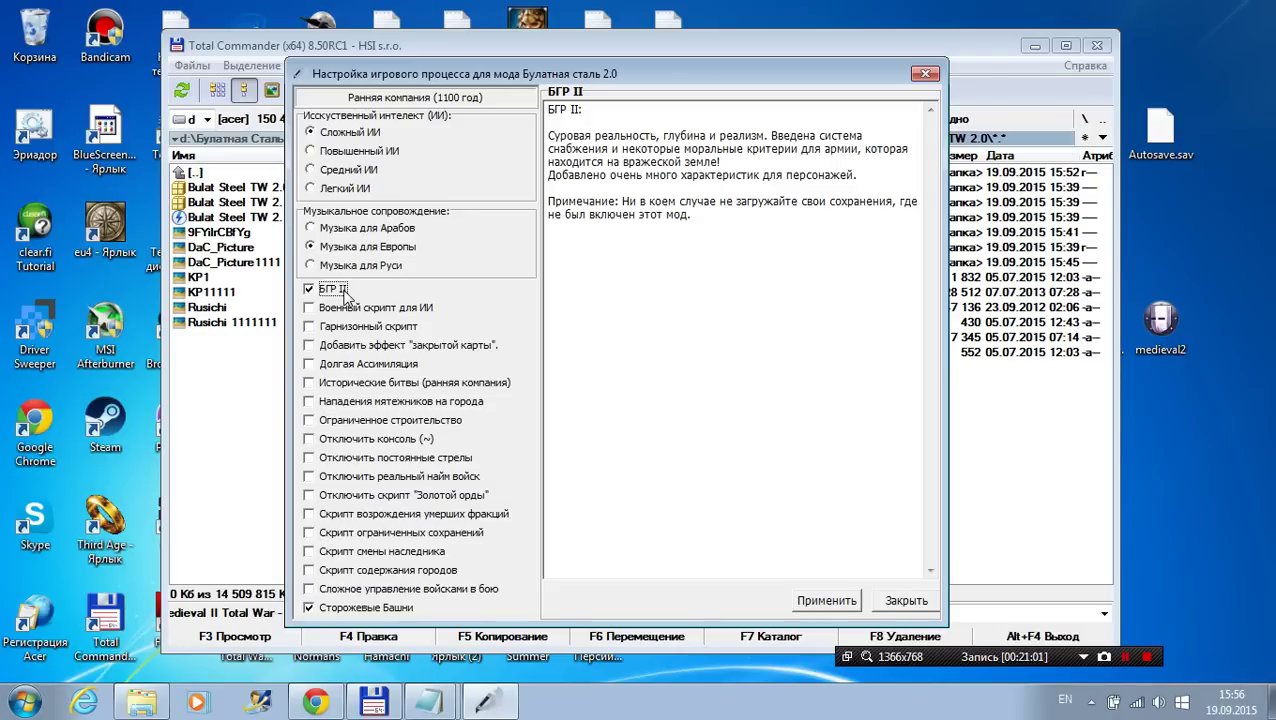
pyautogui.moveTo(340, 316)
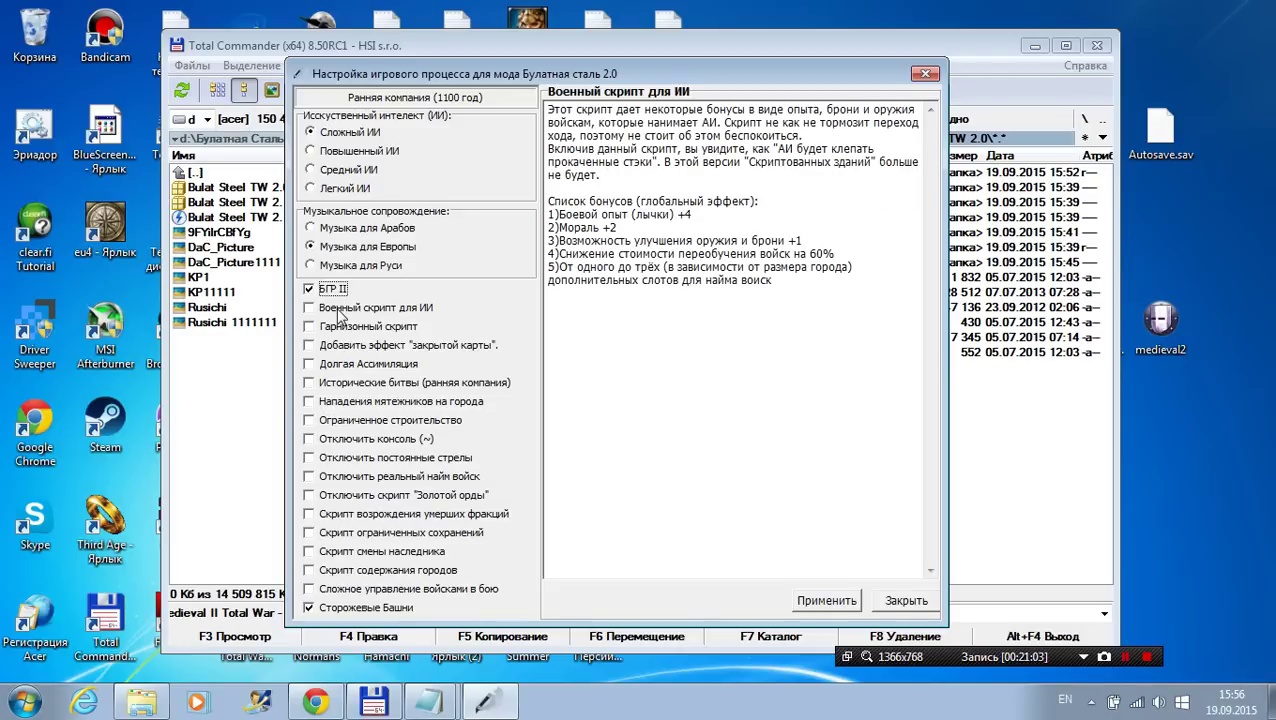
pyautogui.moveTo(333, 289)
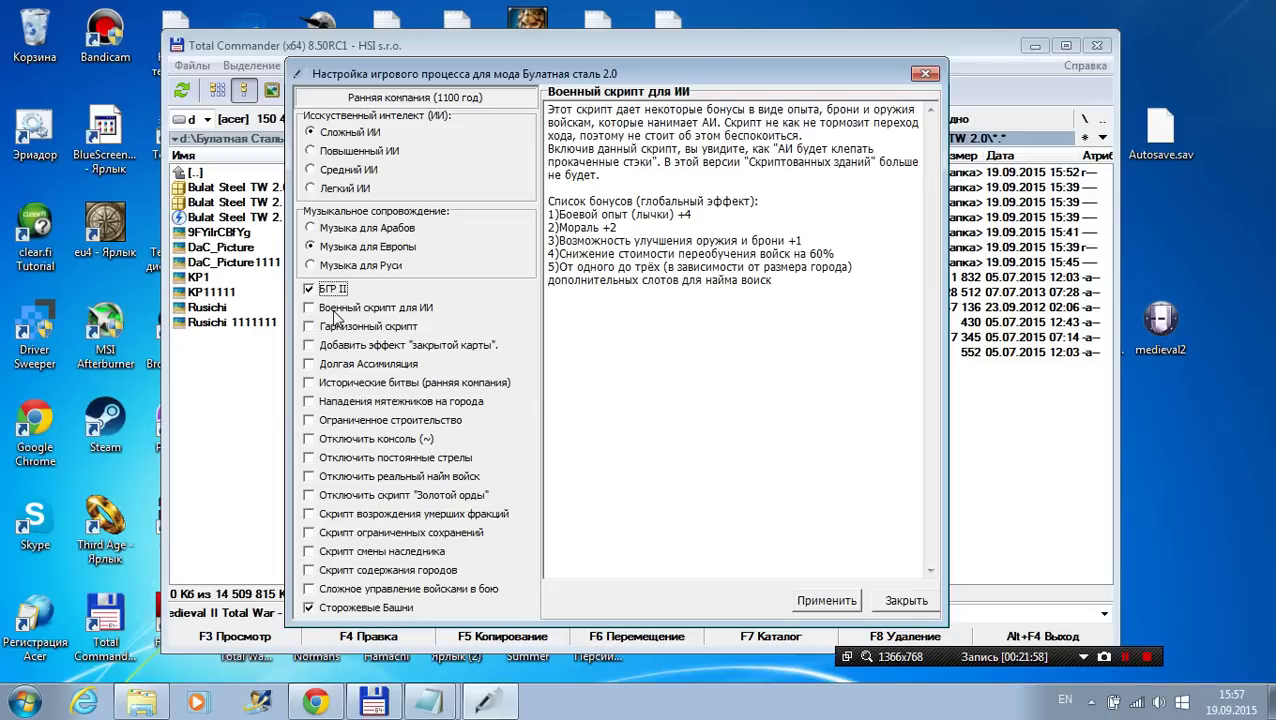
pyautogui.click(310, 308)
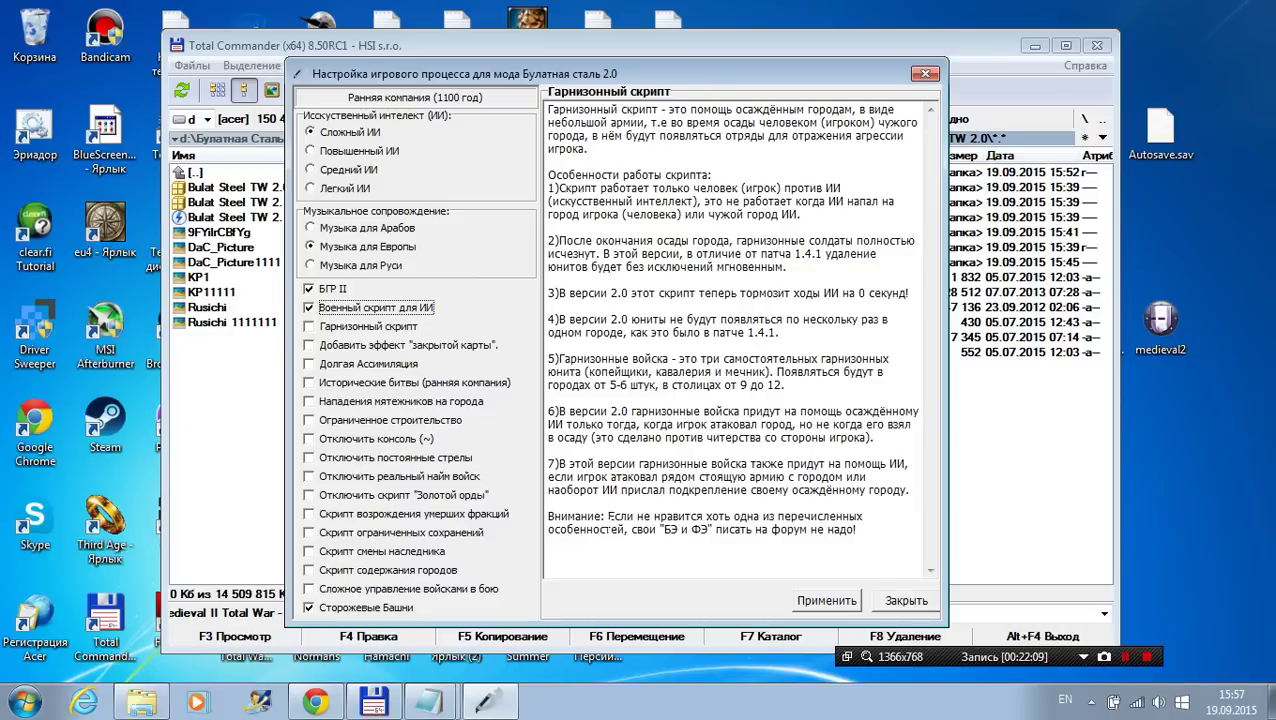
pyautogui.click(310, 327)
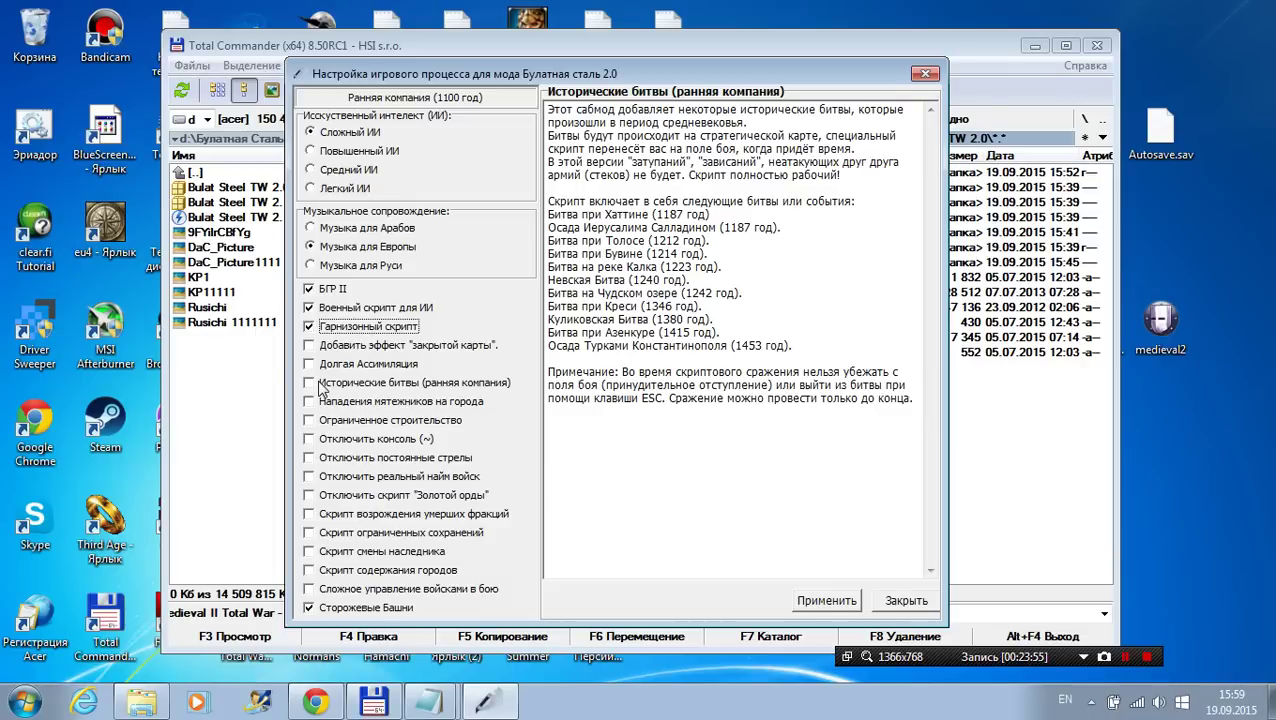
# Step: Enable "Исторические битвы (ранняя компания)", "Нападения мятежников на города", "Ограниченное строительство" and "Отключить постоянные стрелы" for the early campaign
pyautogui.click(309, 383)
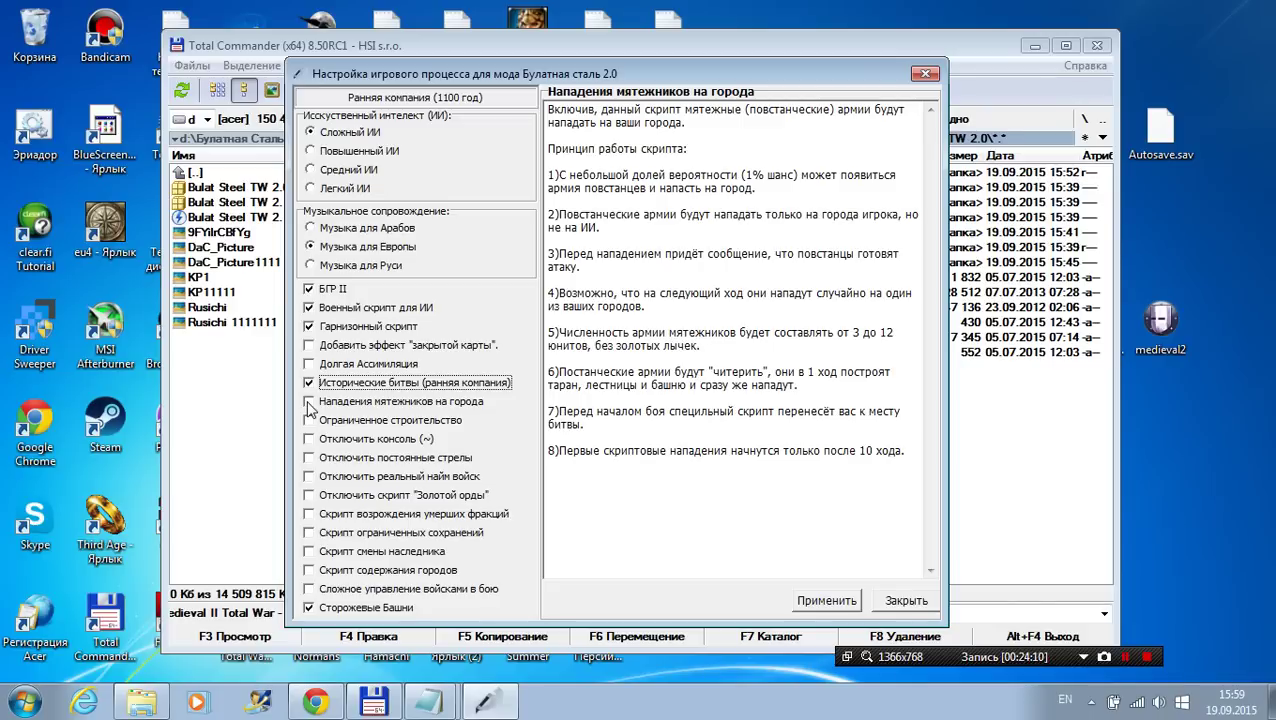
pyautogui.click(309, 402)
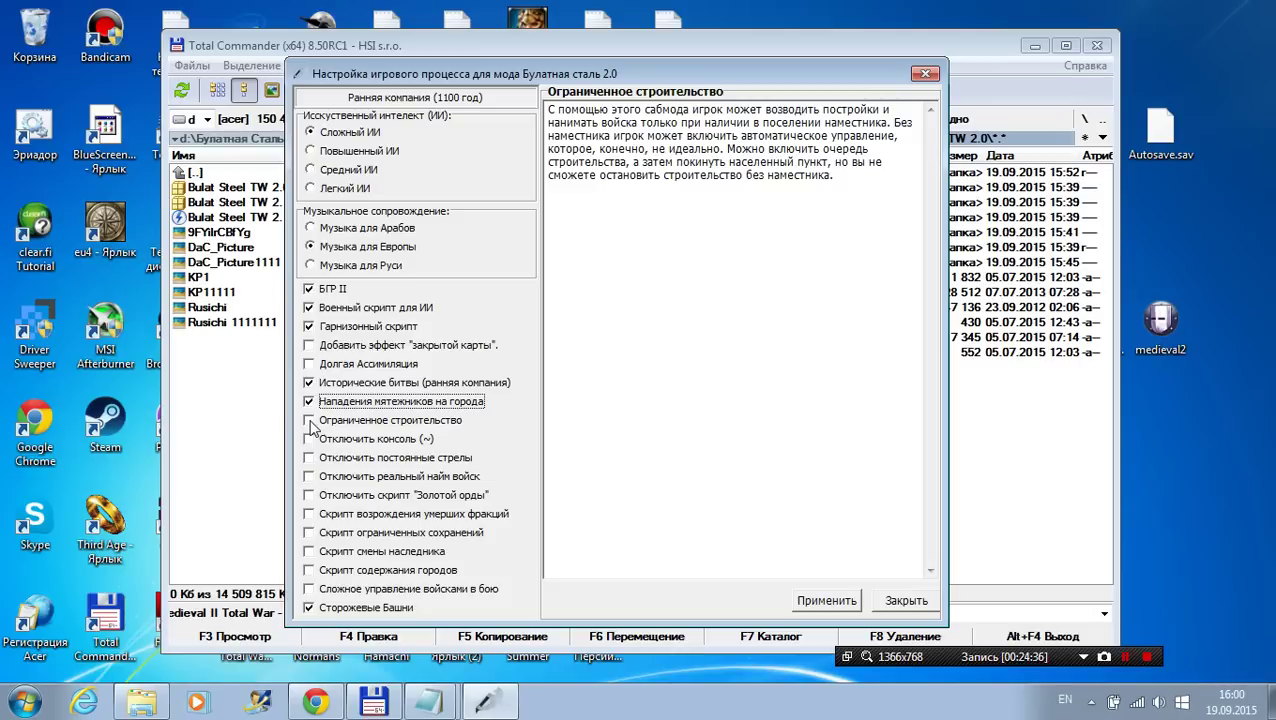
pyautogui.click(310, 421)
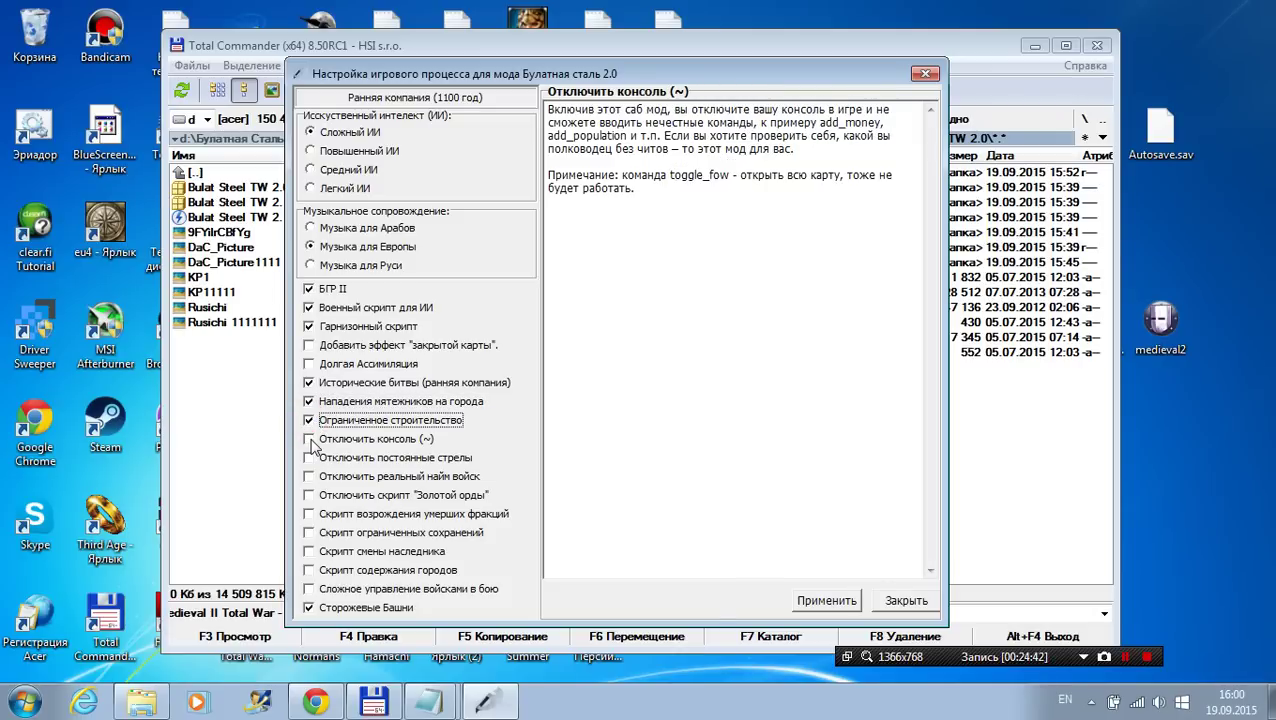
pyautogui.moveTo(311, 462)
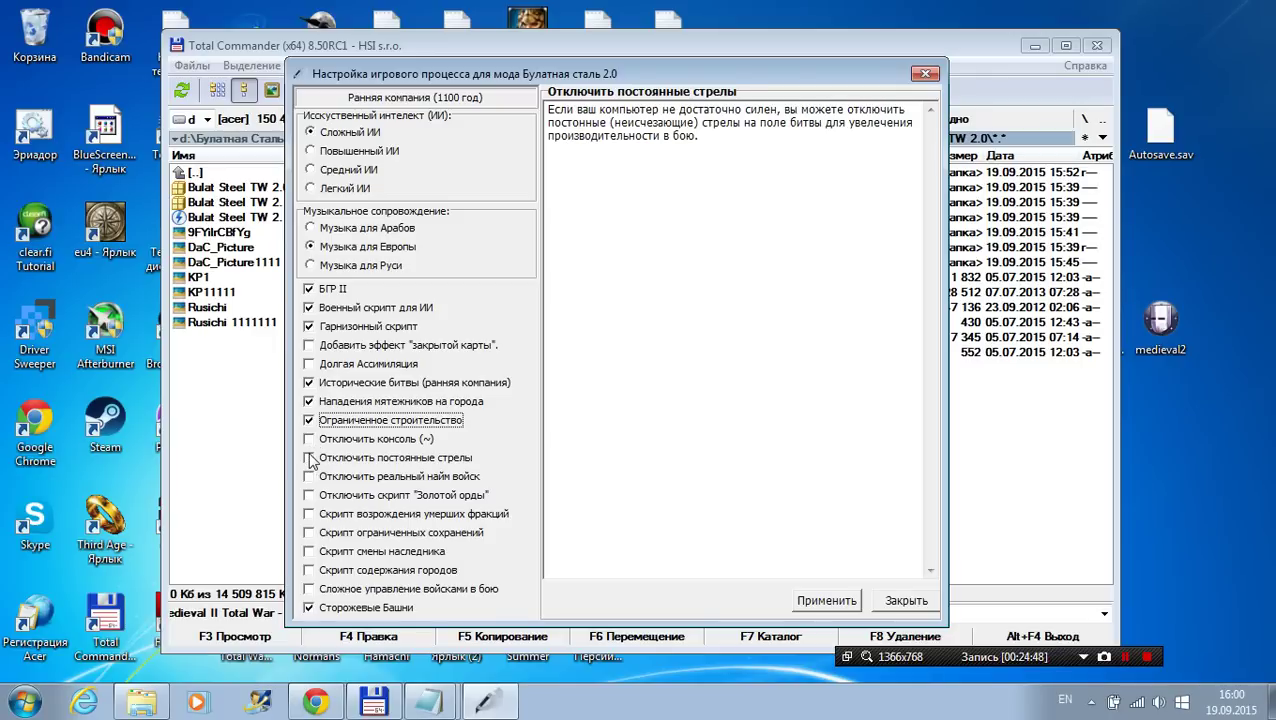
pyautogui.click(310, 458)
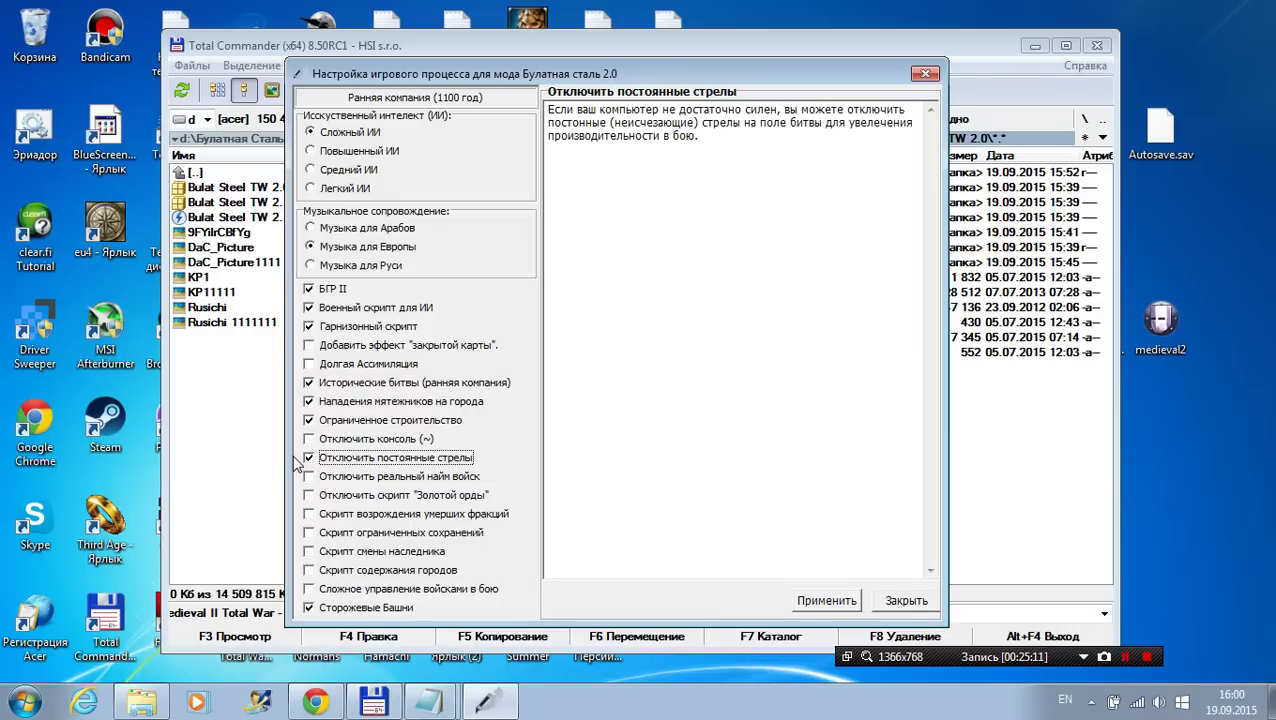
# Step: Review the remaining script options, enable "Скрипт смены наследника", then apply the early campaign settings and close them
pyautogui.moveTo(309, 478)
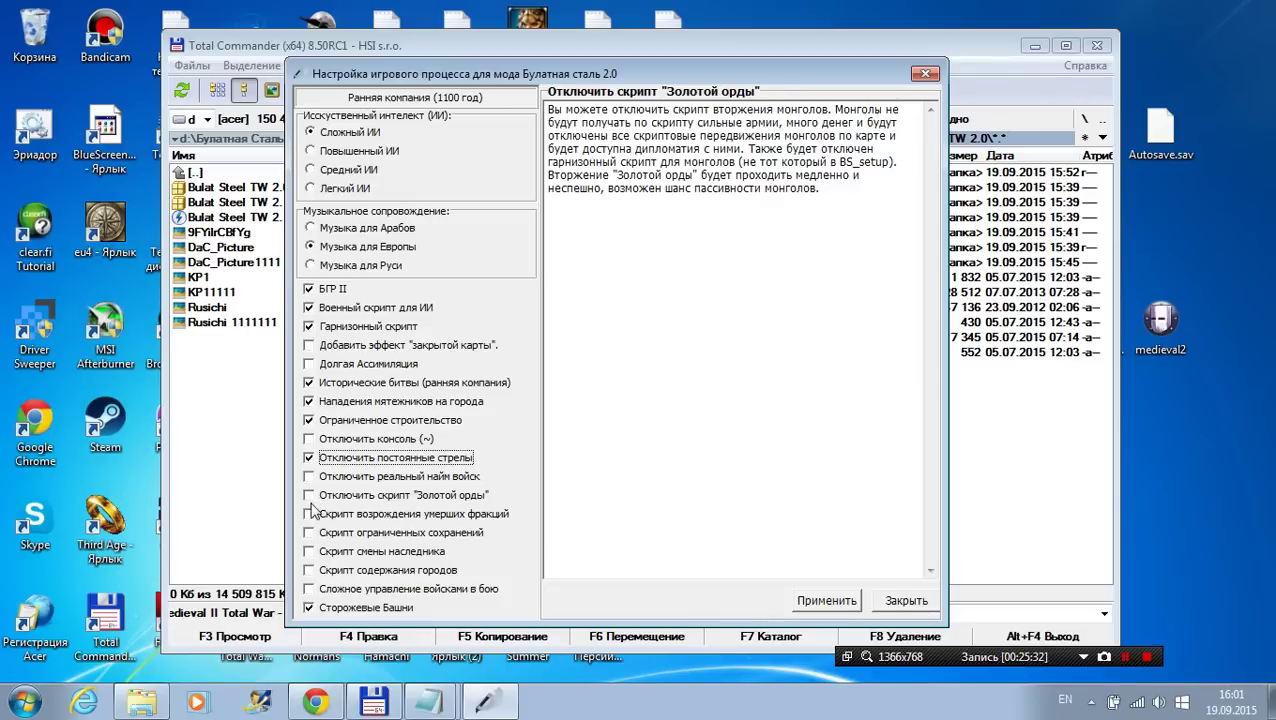
pyautogui.moveTo(311, 520)
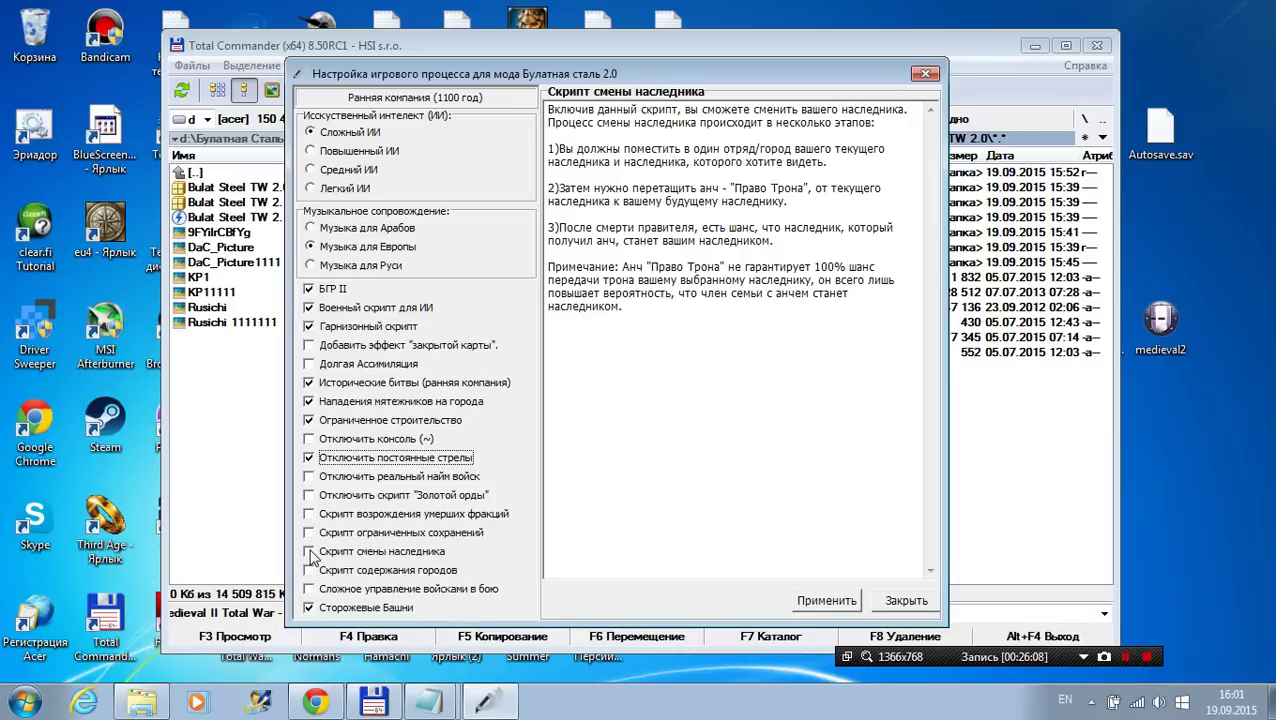
pyautogui.click(311, 551)
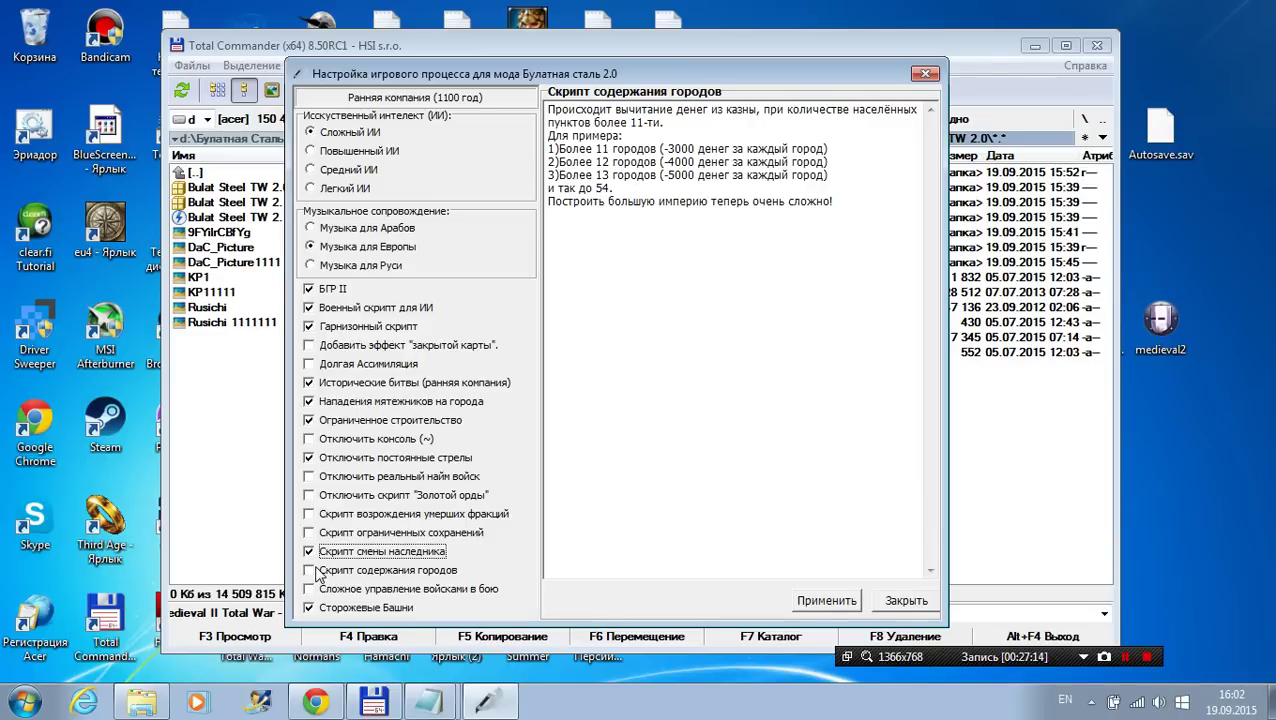
pyautogui.moveTo(312, 594)
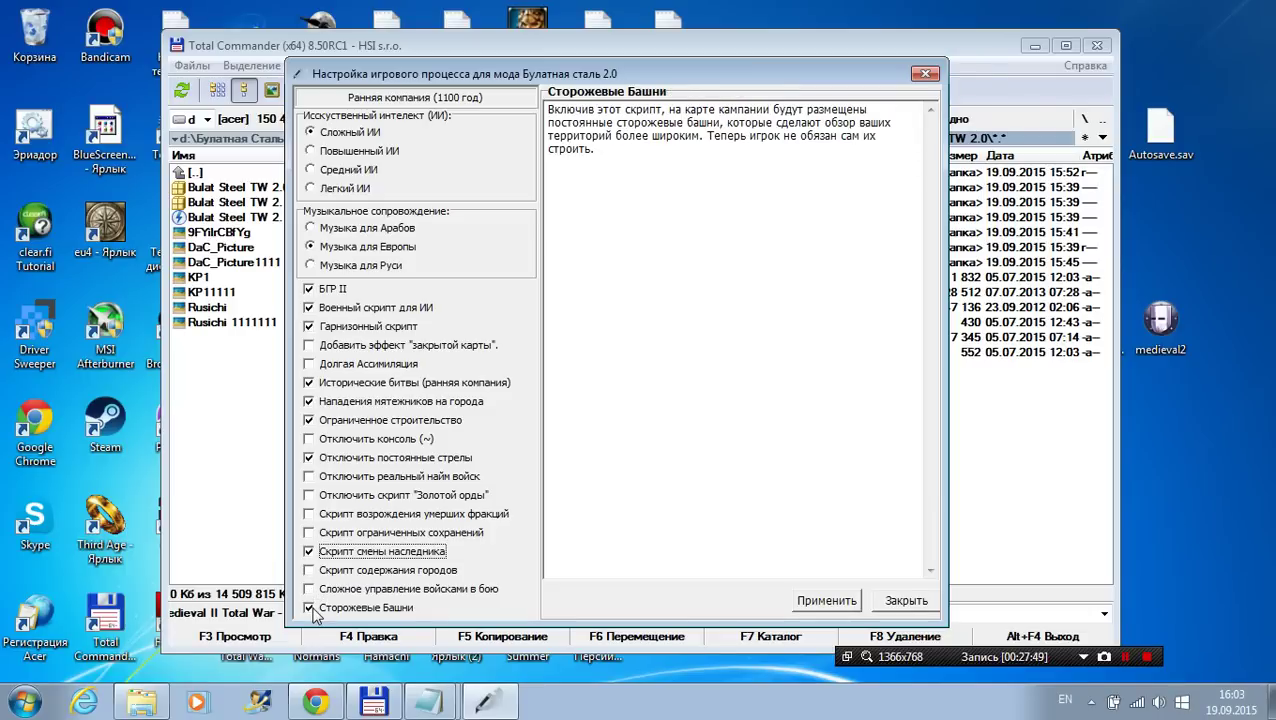
pyautogui.moveTo(322, 350)
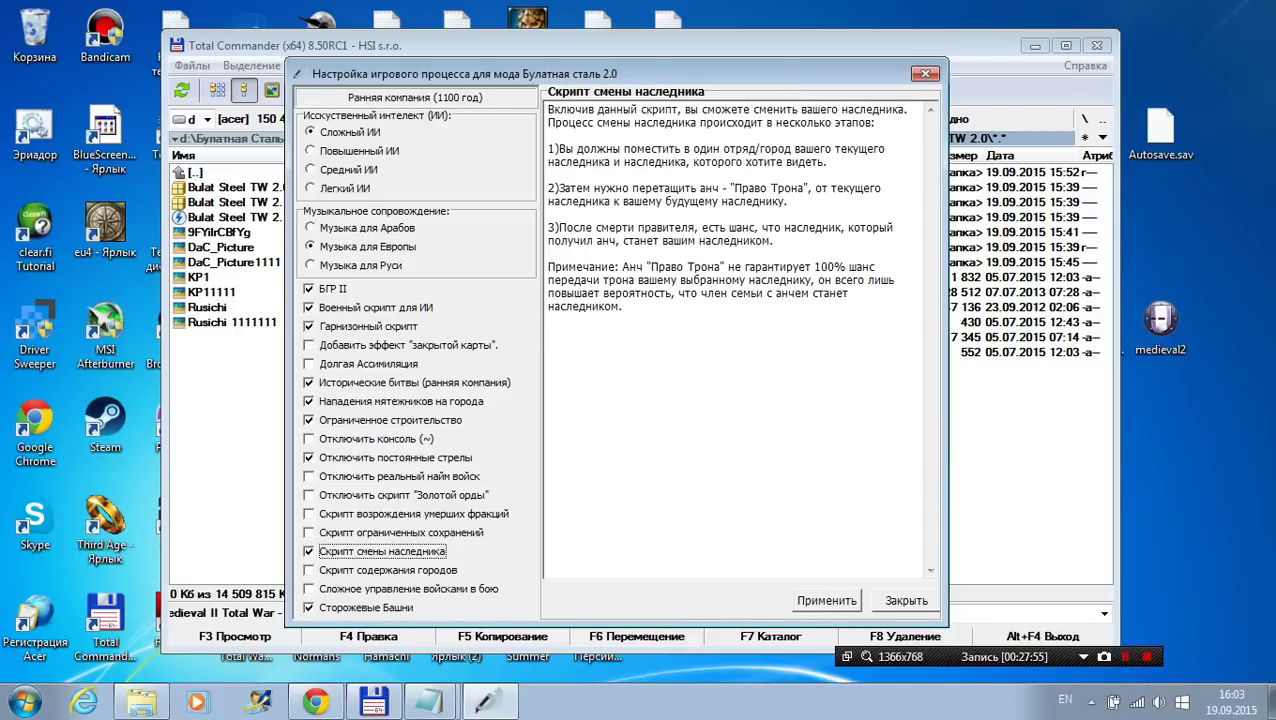
pyautogui.click(826, 600)
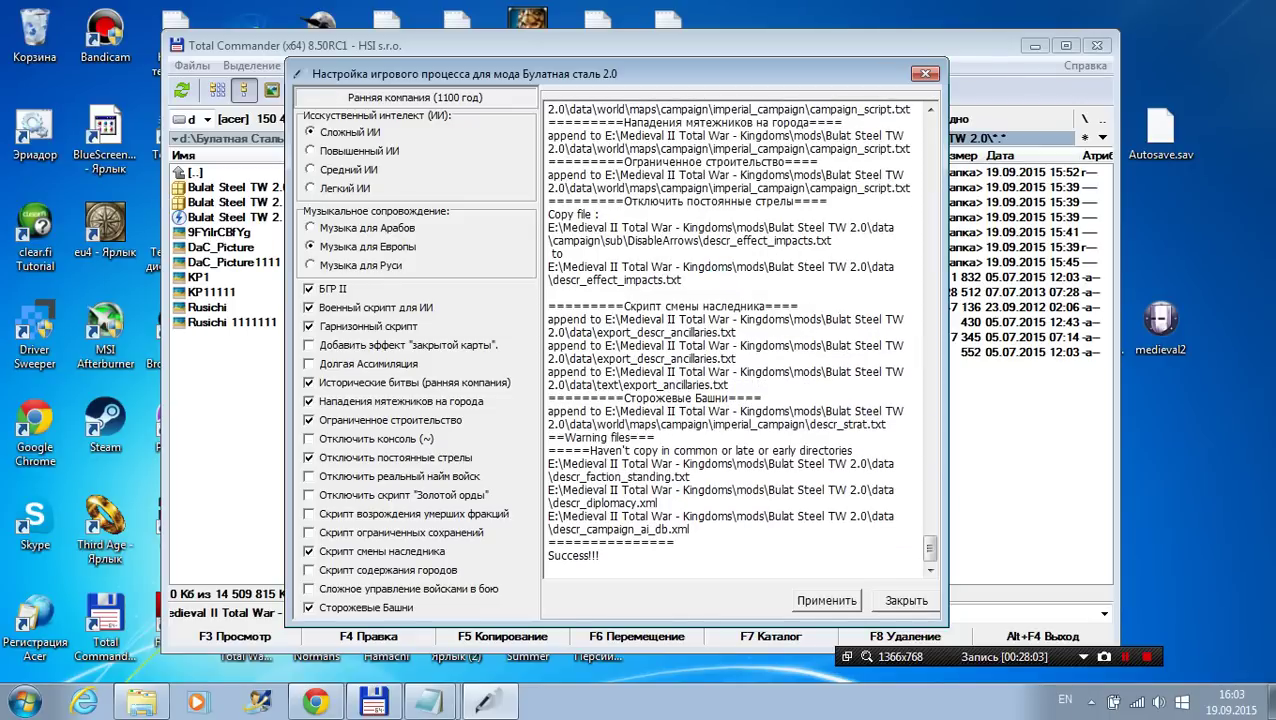
pyautogui.click(895, 603)
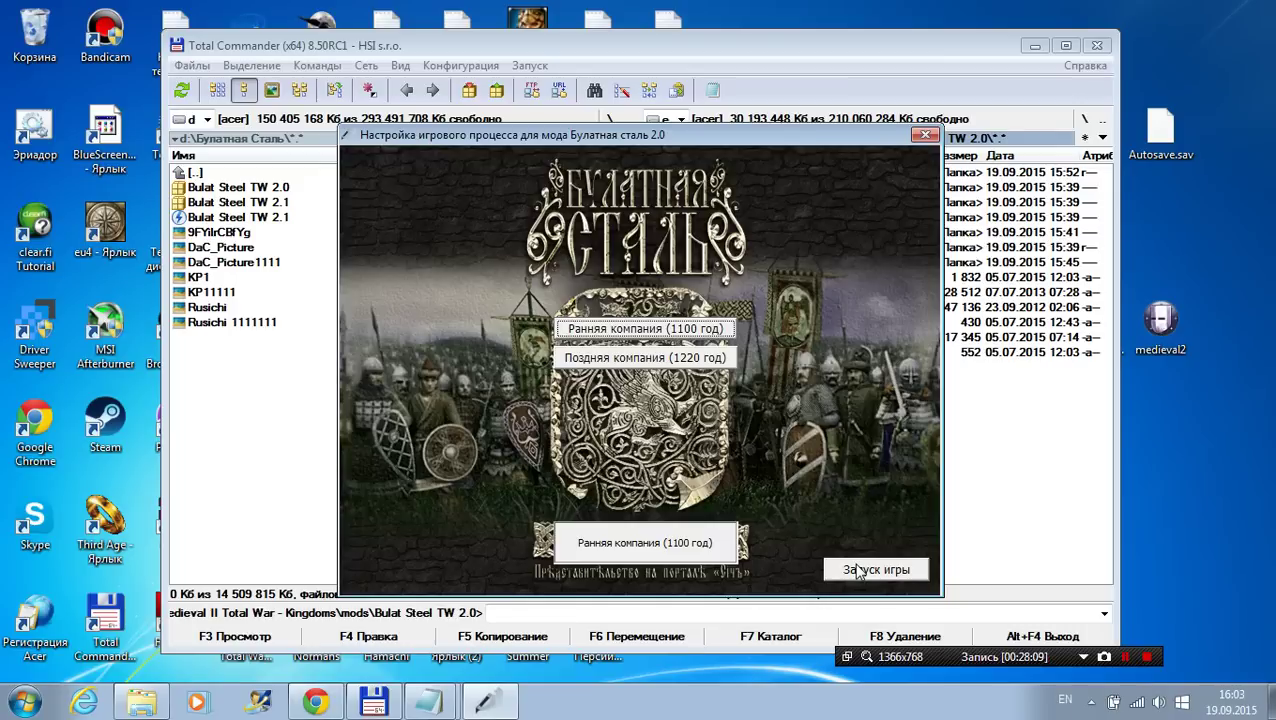
# Step: Launch the game from the mod's setup program and exit back to Total Commander
pyautogui.click(857, 571)
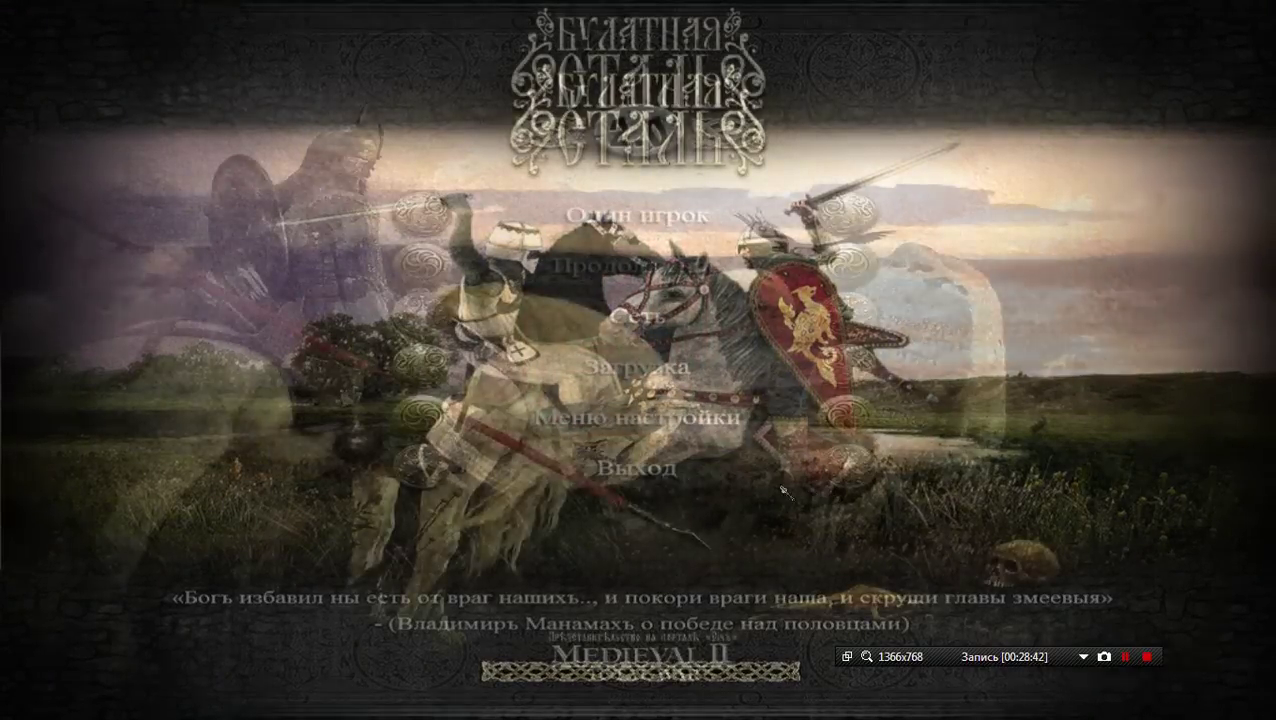
pyautogui.press('Escape')
pyautogui.press('Escape')
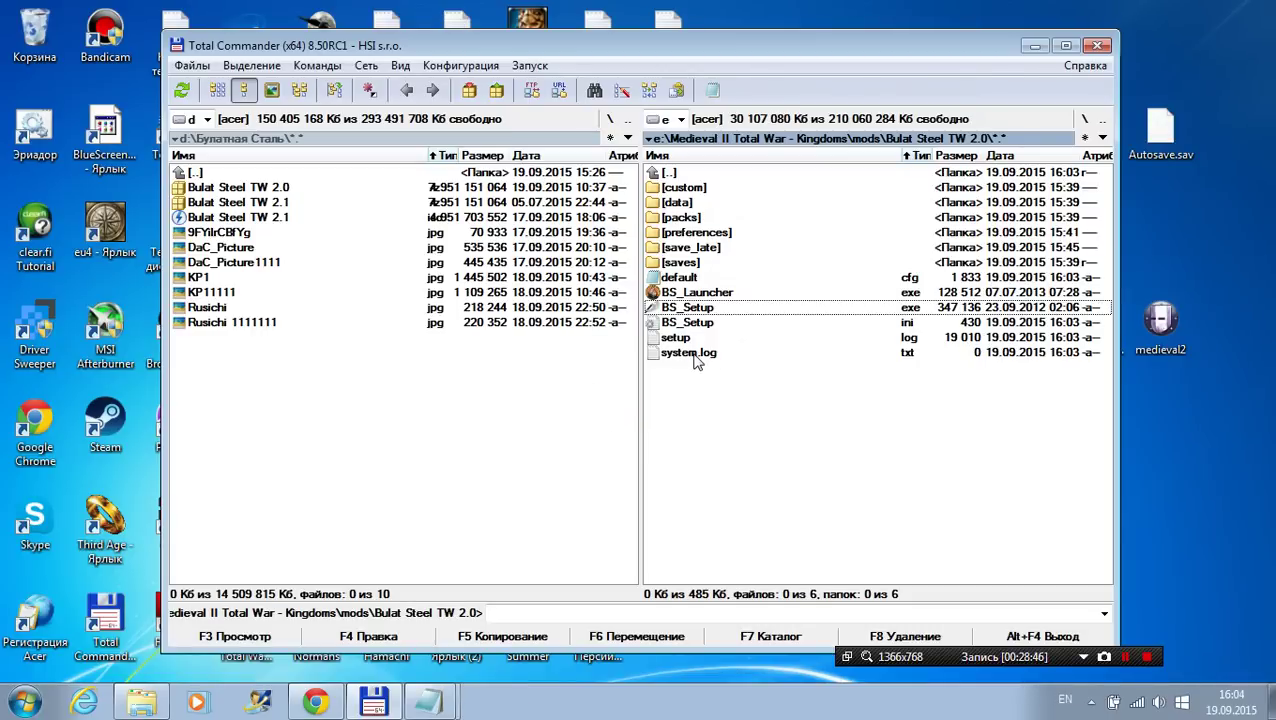
# Step: Open the default configuration file in the Bulat Steel TW 2.0 folder and check its windowed and game settings
pyautogui.doubleClick(709, 278)
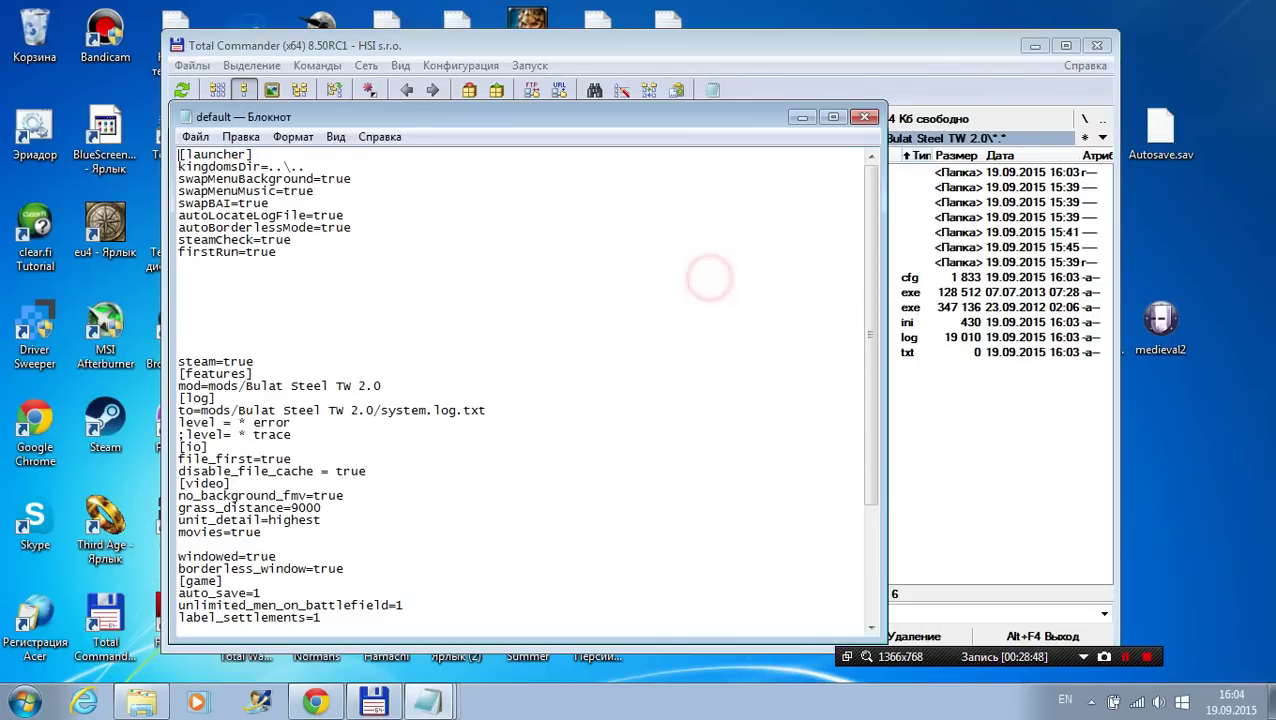
pyautogui.scroll(-4, 709, 278)
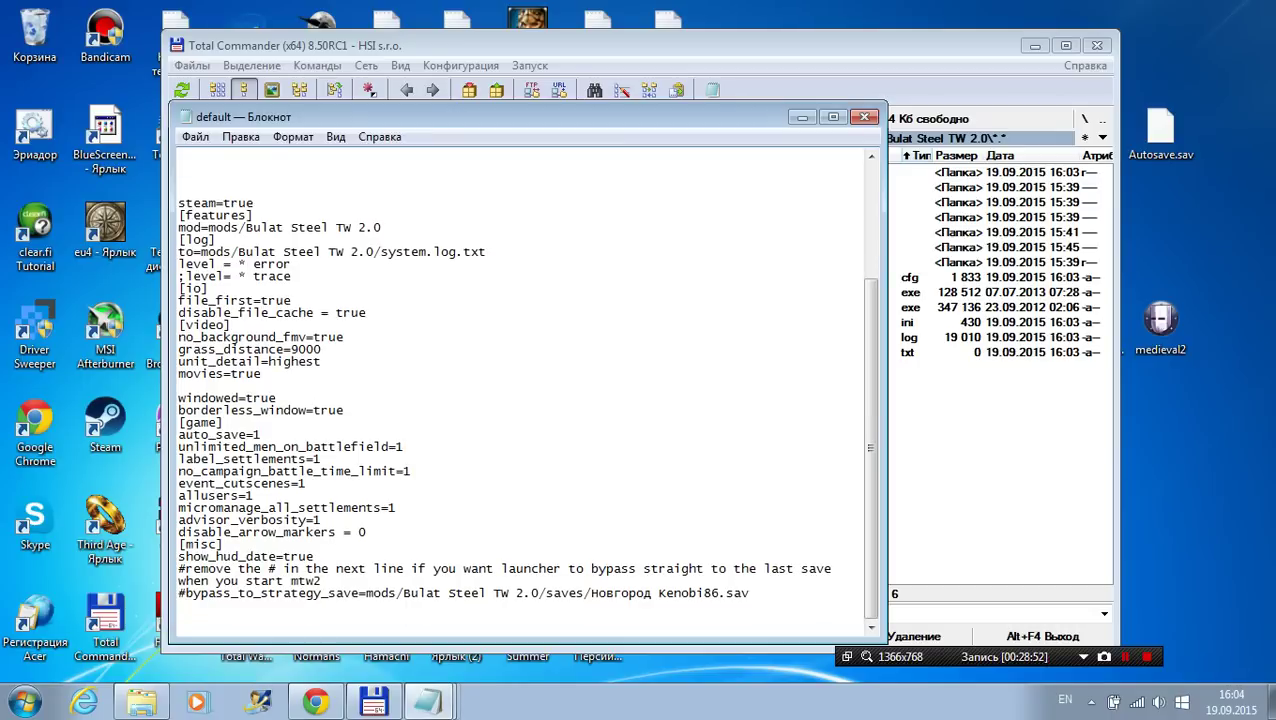
pyautogui.click(803, 117)
# Step: Open the medieval2.preference file from the Medieval II Total War - Kingdoms root folder and go to its end
pyautogui.click(685, 173)
pyautogui.doubleClick(685, 173)
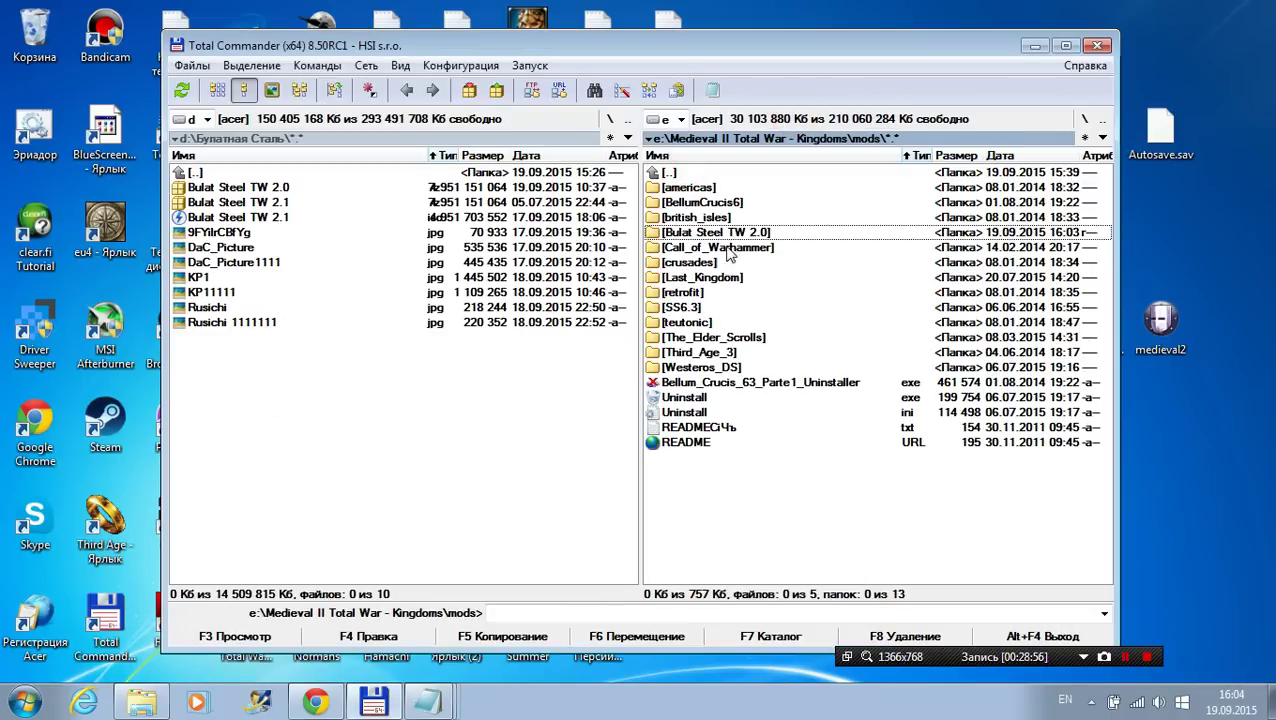
pyautogui.doubleClick(704, 175)
pyautogui.click(734, 445)
pyautogui.doubleClick(734, 445)
pyautogui.press('pagedown')
pyautogui.press('pagedown')
pyautogui.press('pagedown')
pyautogui.press('pagedown')
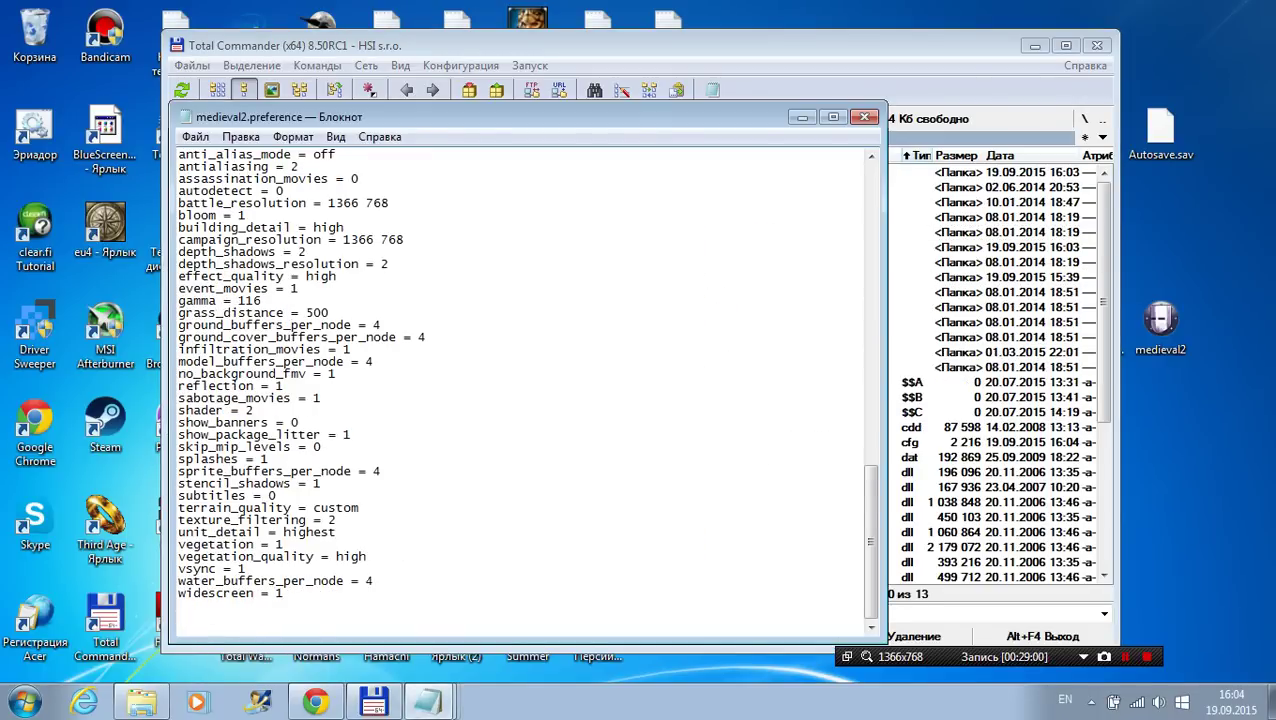
# Step: Add the line "windowed = true" below "widescreen = 1", save the file and minimize it
pyautogui.press('Return')
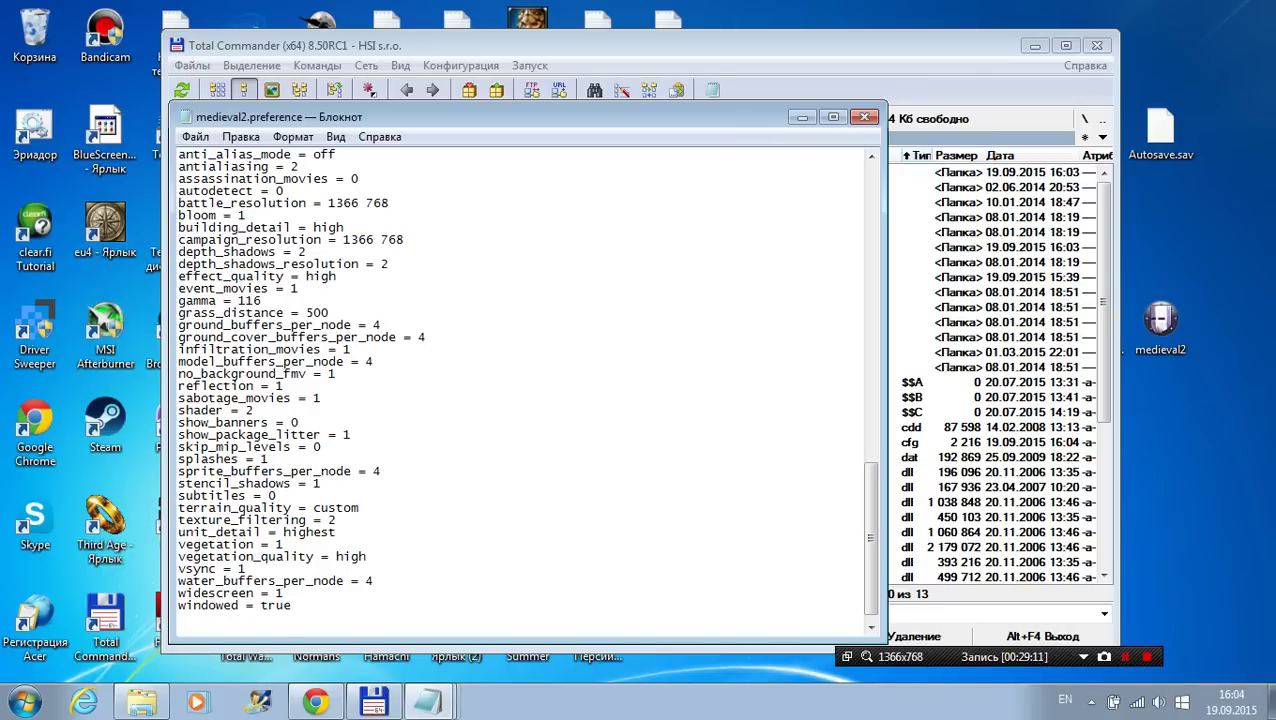
pyautogui.click(195, 137)
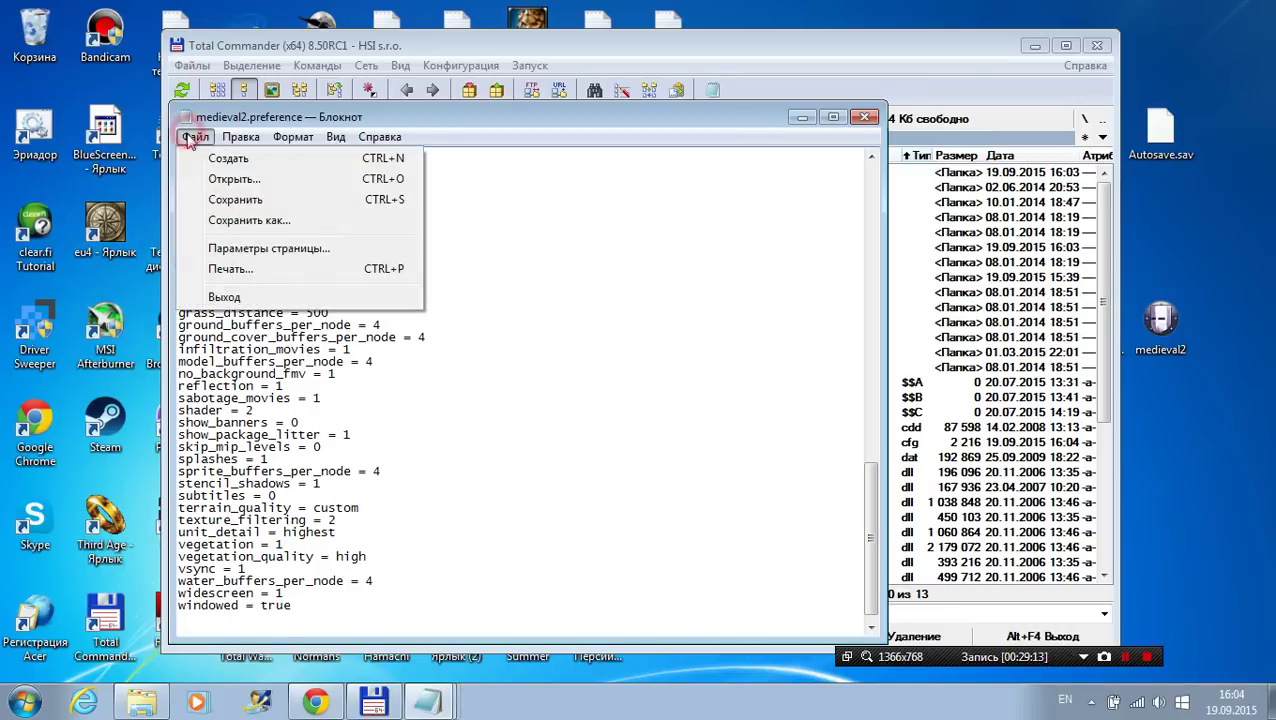
pyautogui.click(258, 200)
pyautogui.click(808, 117)
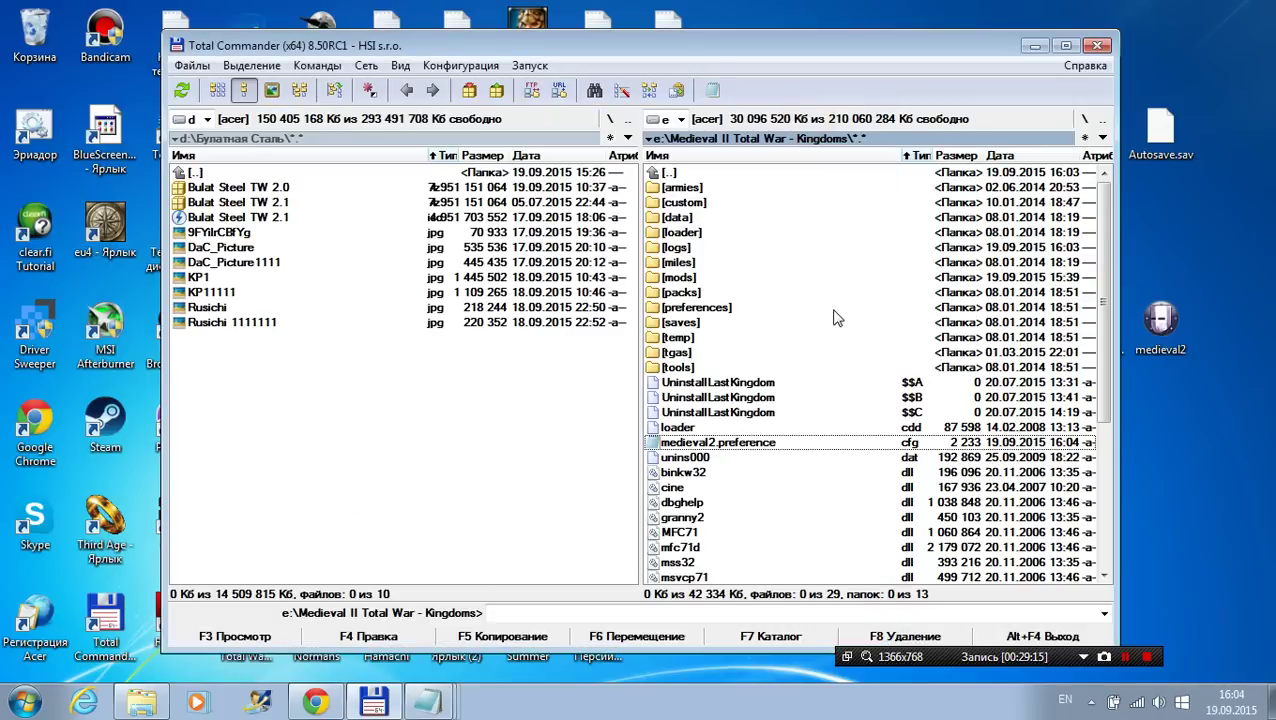
# Step: Run BS_Launcher.exe from the mods\Bulat Steel TW 2.0 folder to test the game, and exit from its main menu
pyautogui.click(686, 281)
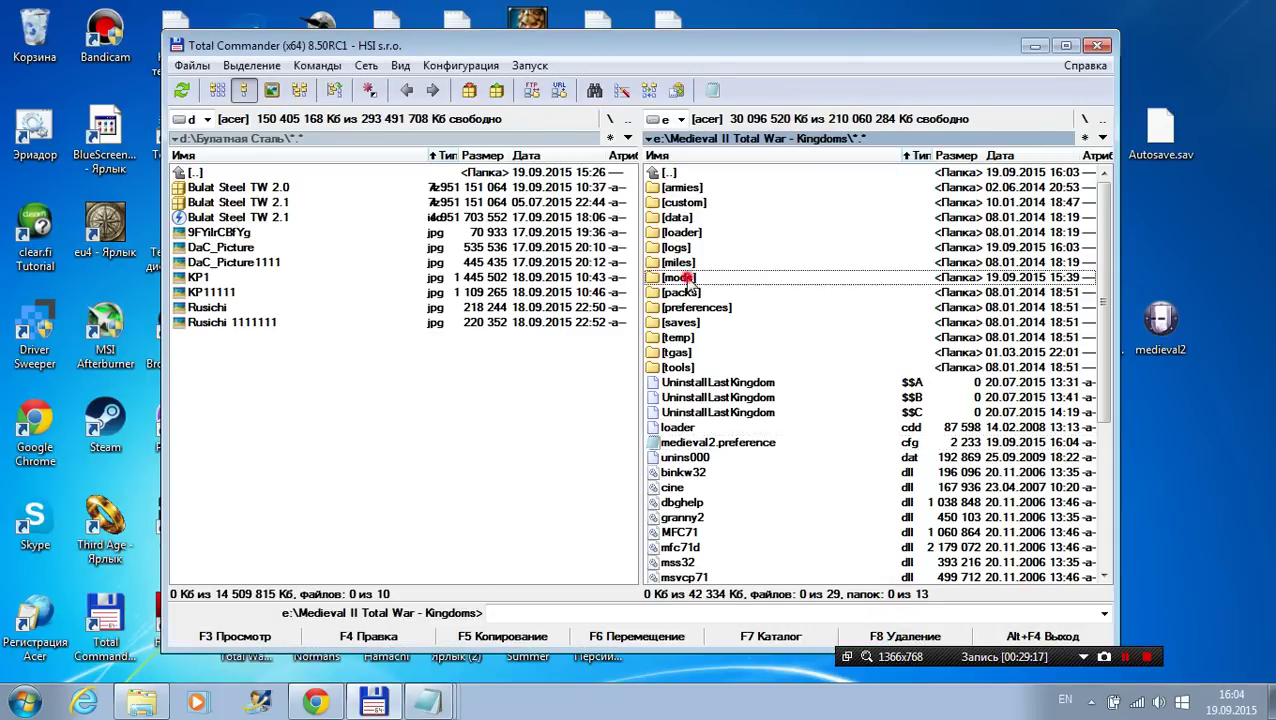
pyautogui.doubleClick(687, 280)
pyautogui.doubleClick(711, 234)
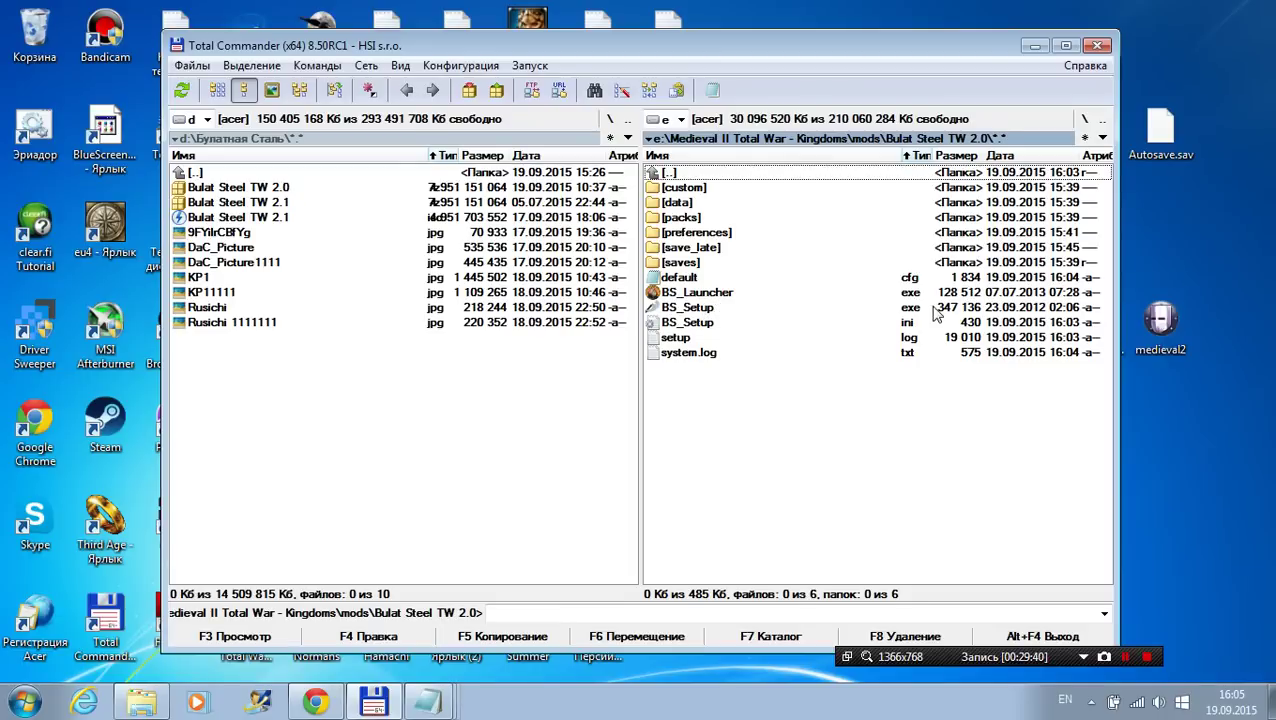
pyautogui.click(703, 293)
pyautogui.doubleClick(703, 293)
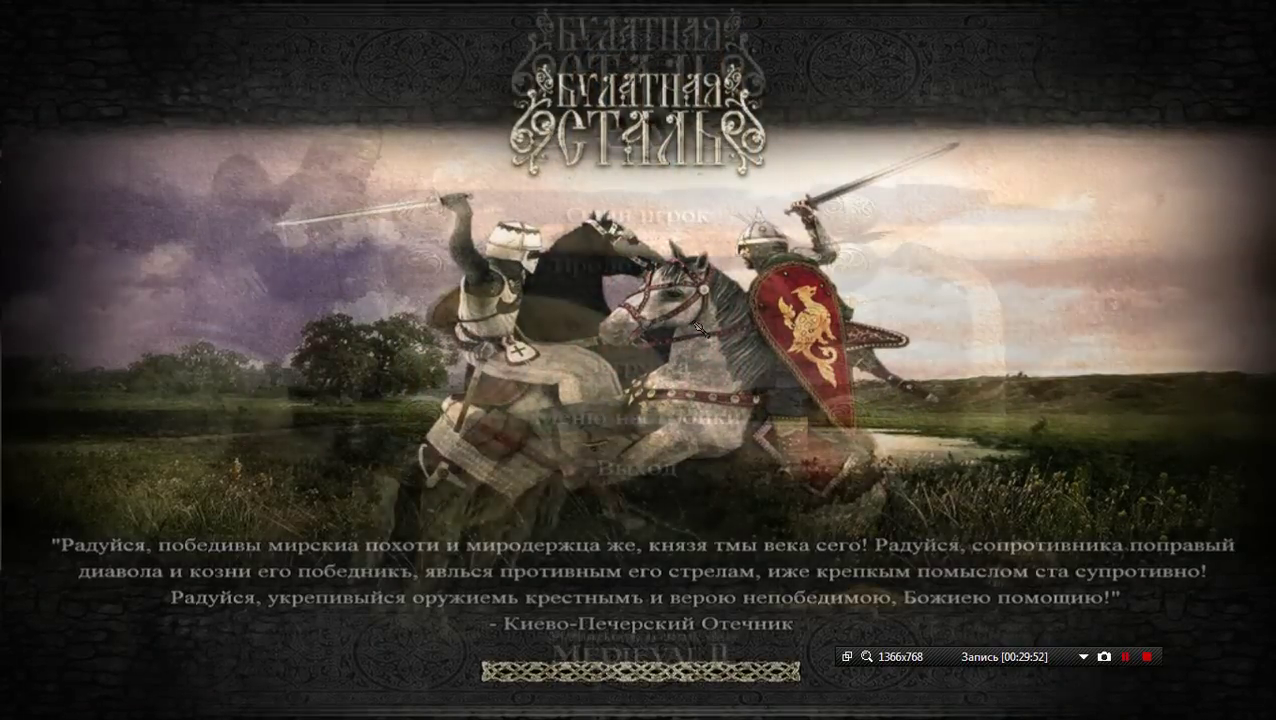
pyautogui.click(632, 466)
pyautogui.click(612, 416)
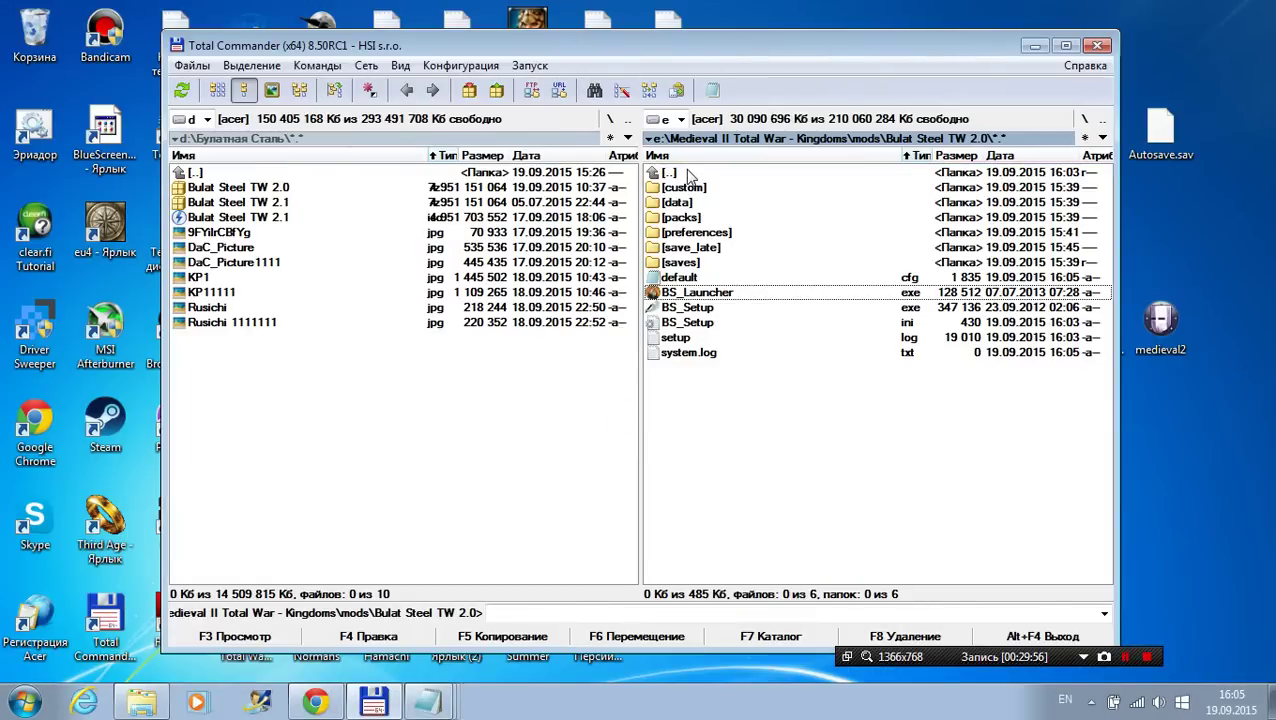
# Step: Close all the minimized Notepad windows of the medieval2.preference and default files
pyautogui.click(440, 703)
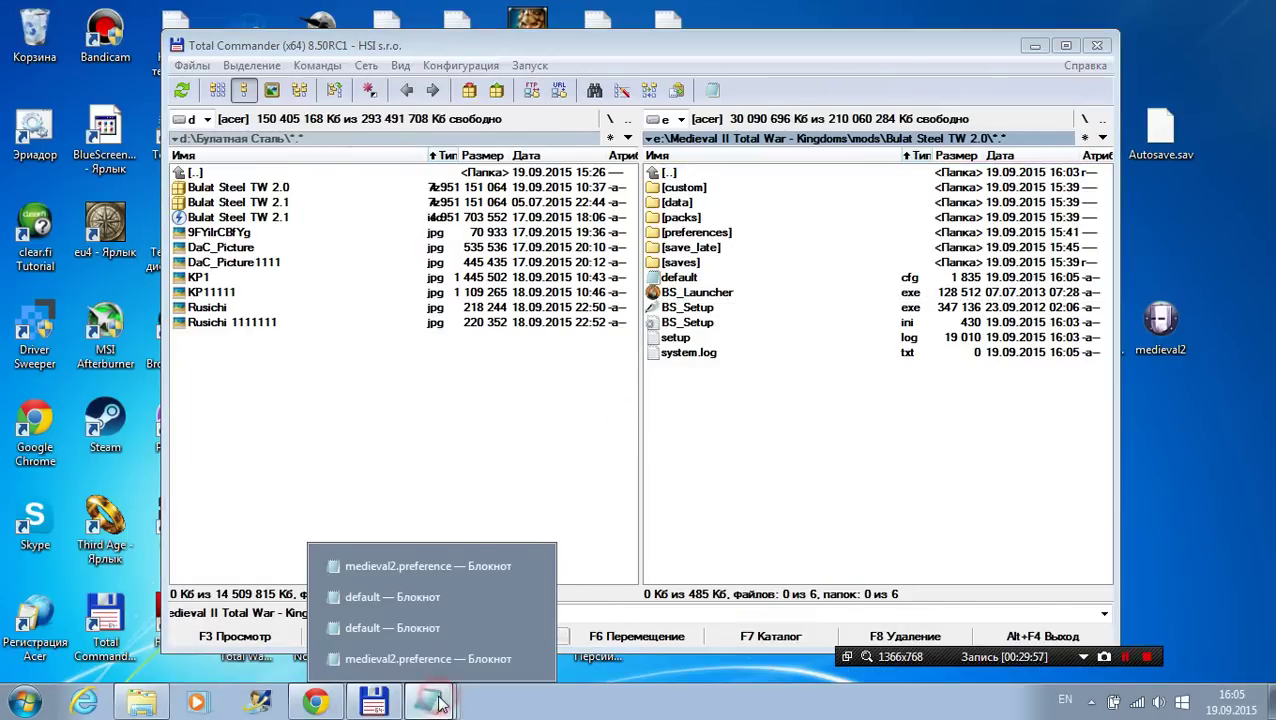
pyautogui.click(533, 660)
pyautogui.click(533, 660)
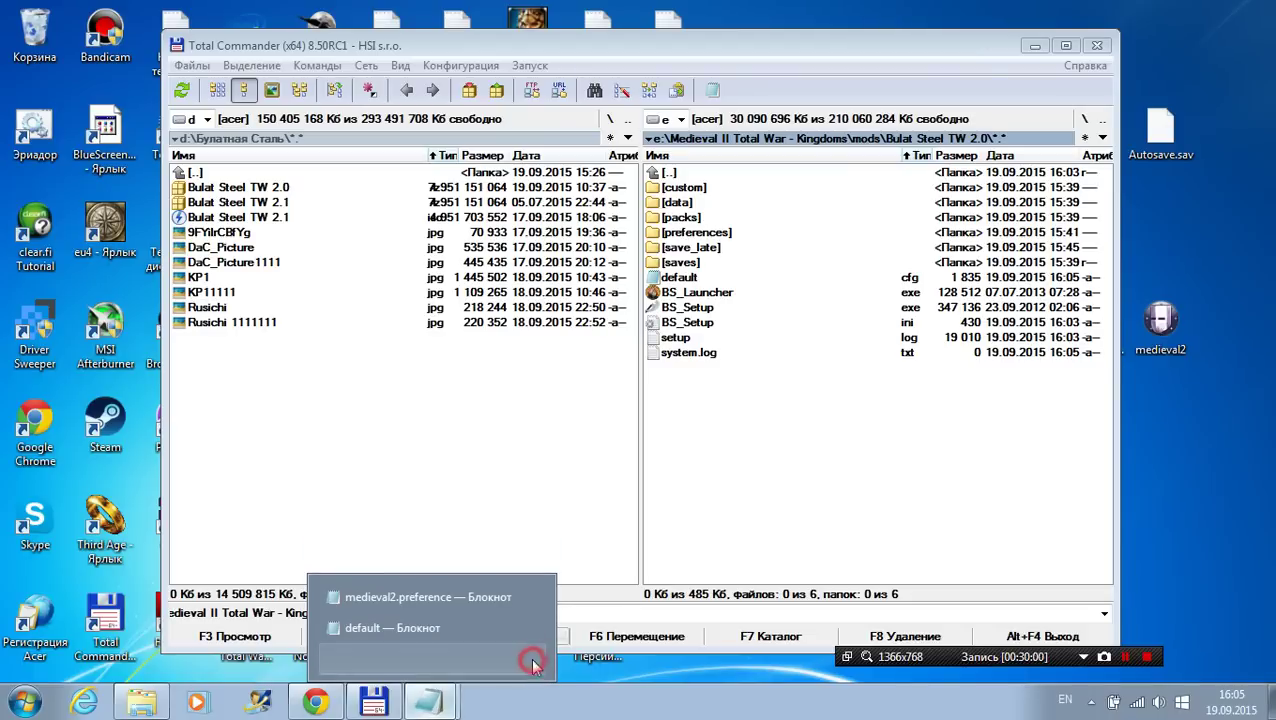
pyautogui.click(533, 660)
pyautogui.click(533, 660)
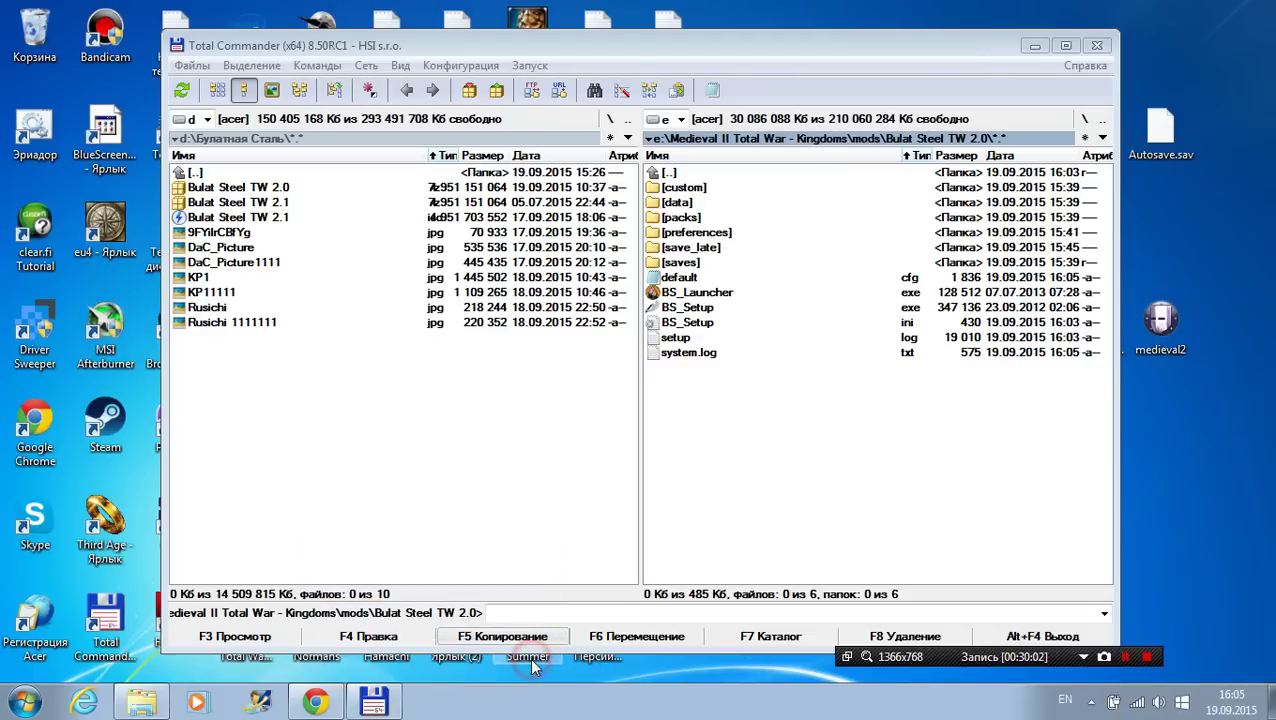
# Step: Reopen the medieval2.preference file from the Medieval II Total War - Kingdoms root folder and go to its last line
pyautogui.doubleClick(688, 173)
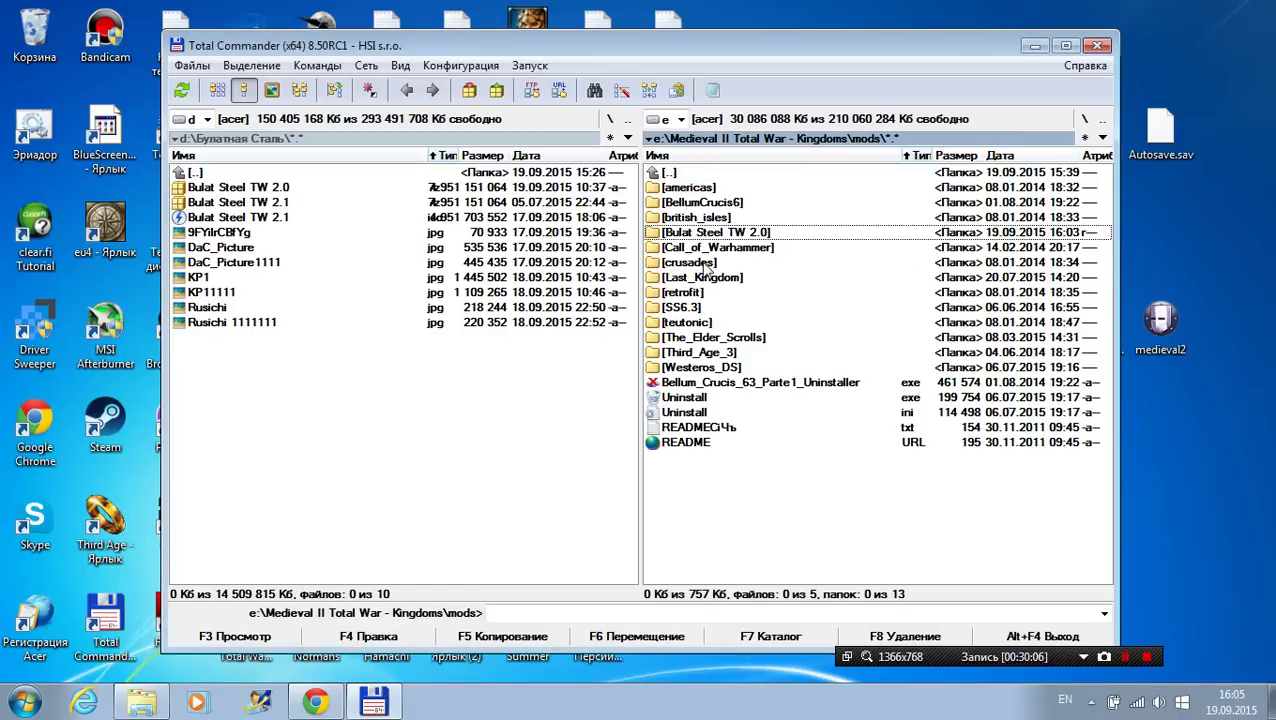
pyautogui.doubleClick(704, 173)
pyautogui.doubleClick(712, 443)
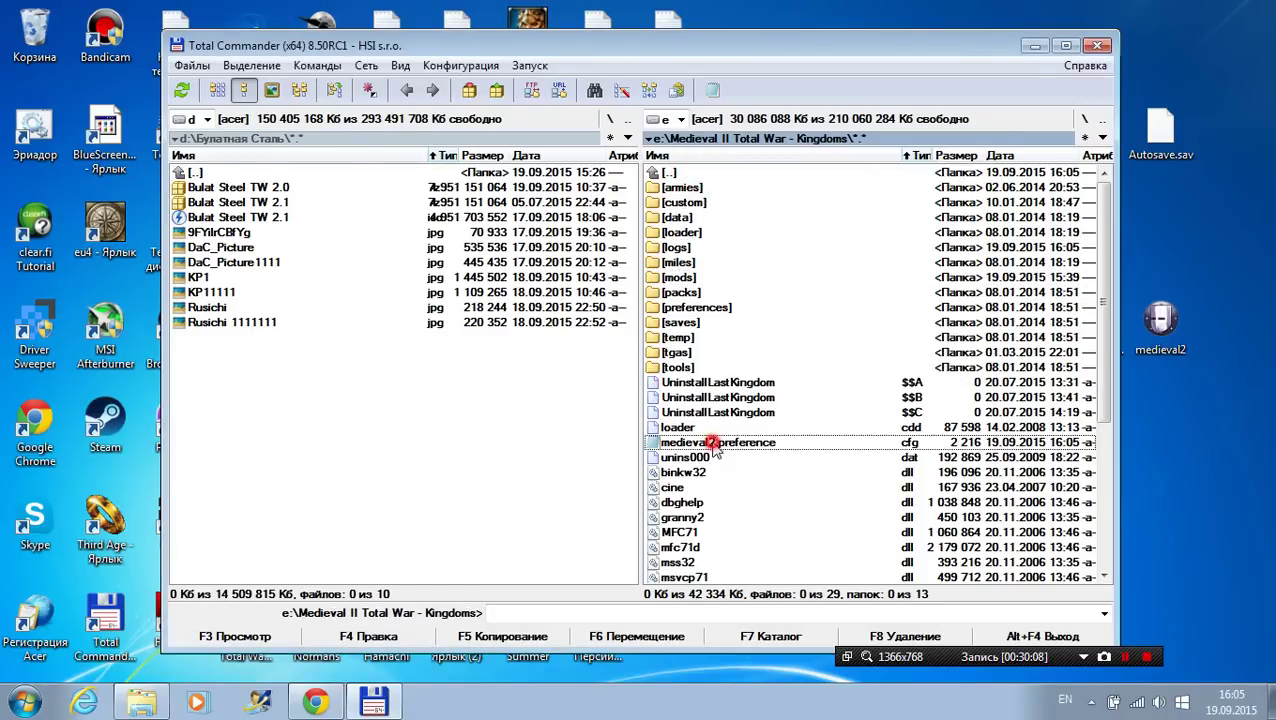
pyautogui.scroll(-20, 712, 443)
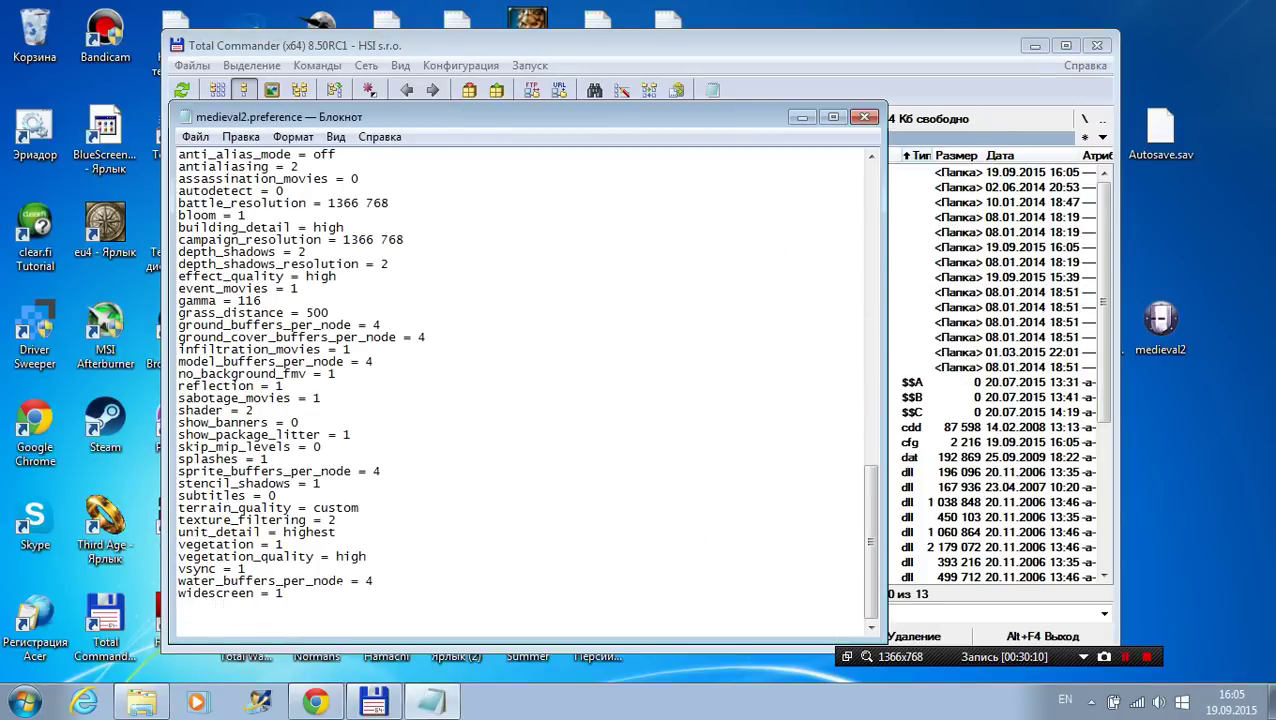
# Step: Add the line "windowed = true" below "widescreen = 1" again, save the file and close it
pyautogui.click(325, 603)
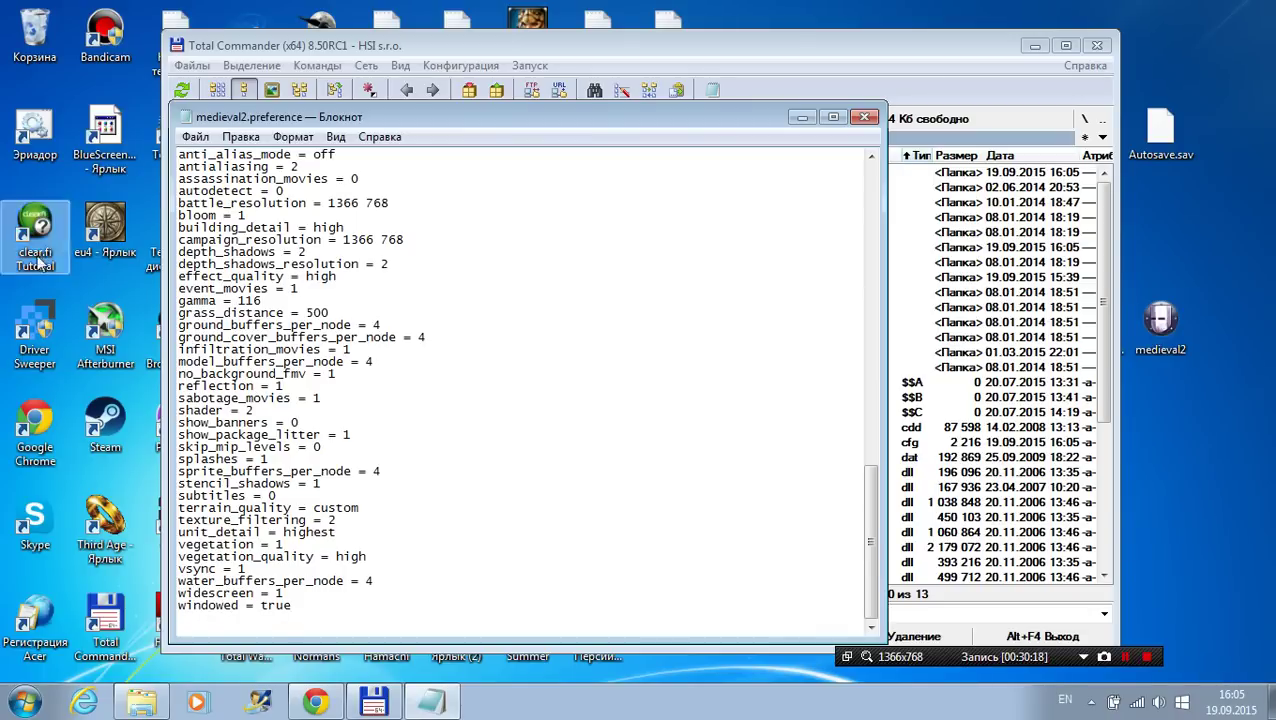
pyautogui.click(195, 136)
pyautogui.click(220, 200)
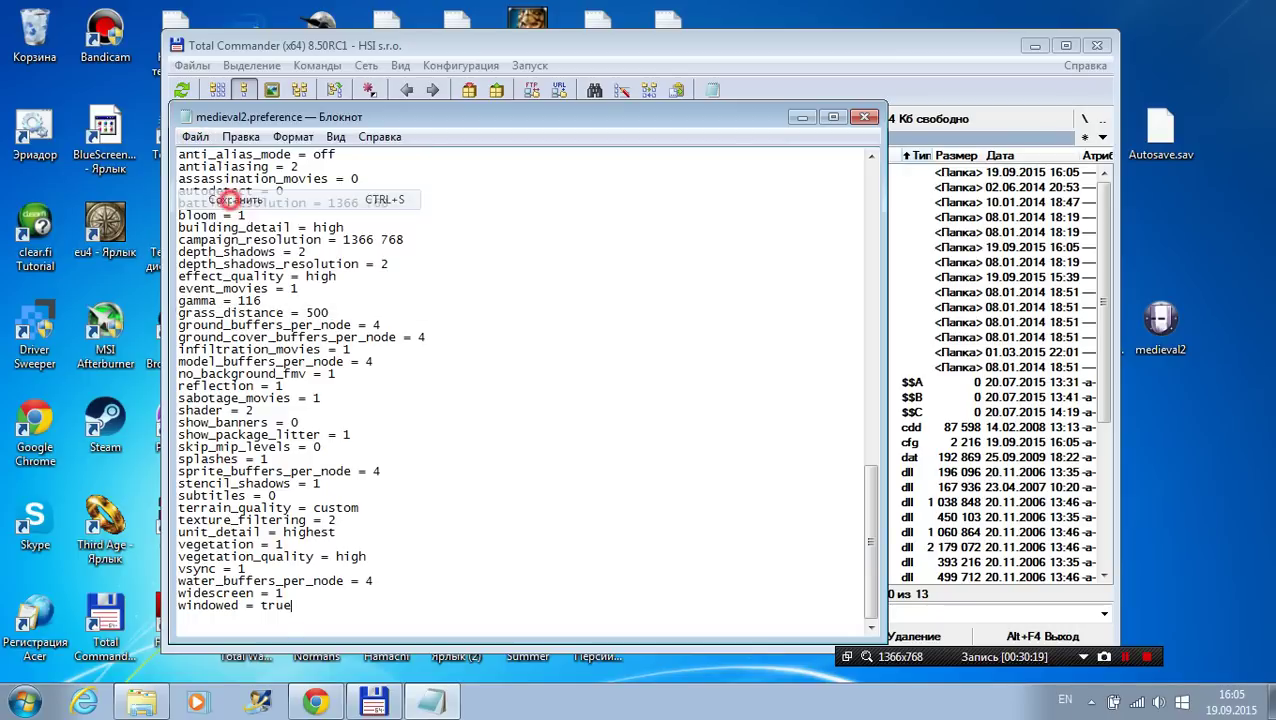
pyautogui.click(865, 117)
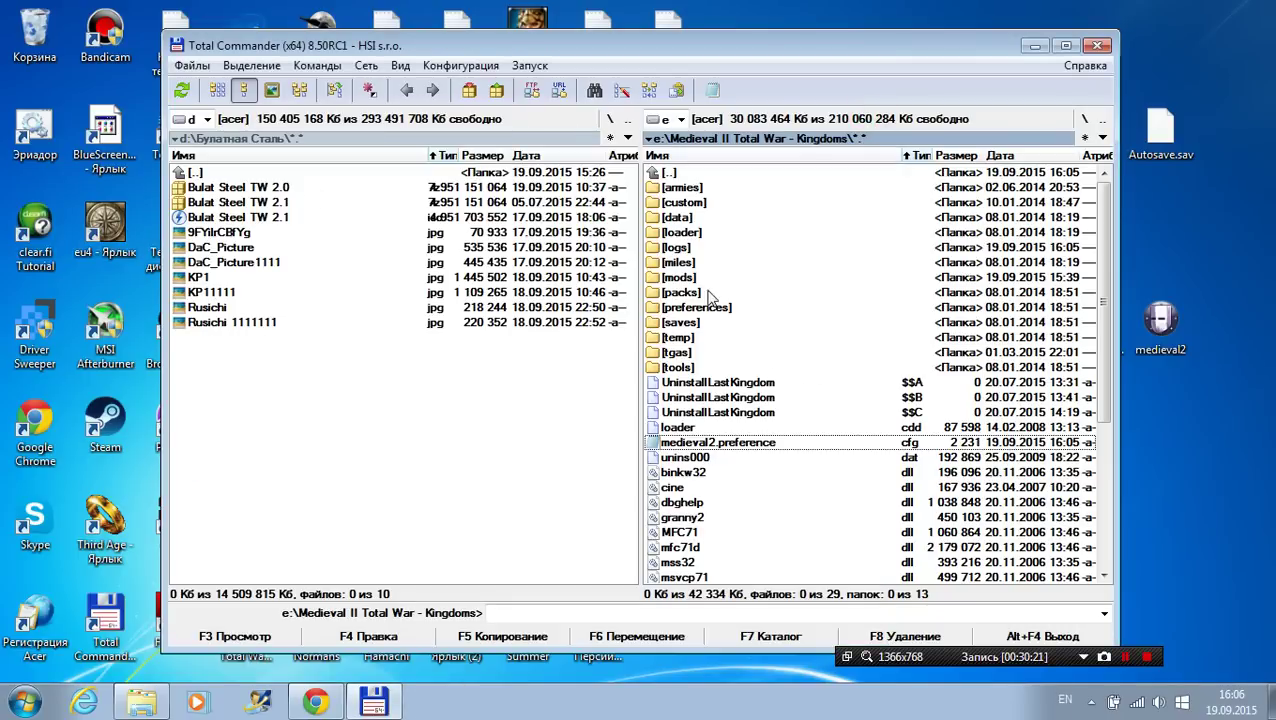
# Step: Review the default configuration file in the mods\Bulat Steel TW 2.0 folder through to its end, and minimize it
pyautogui.doubleClick(702, 277)
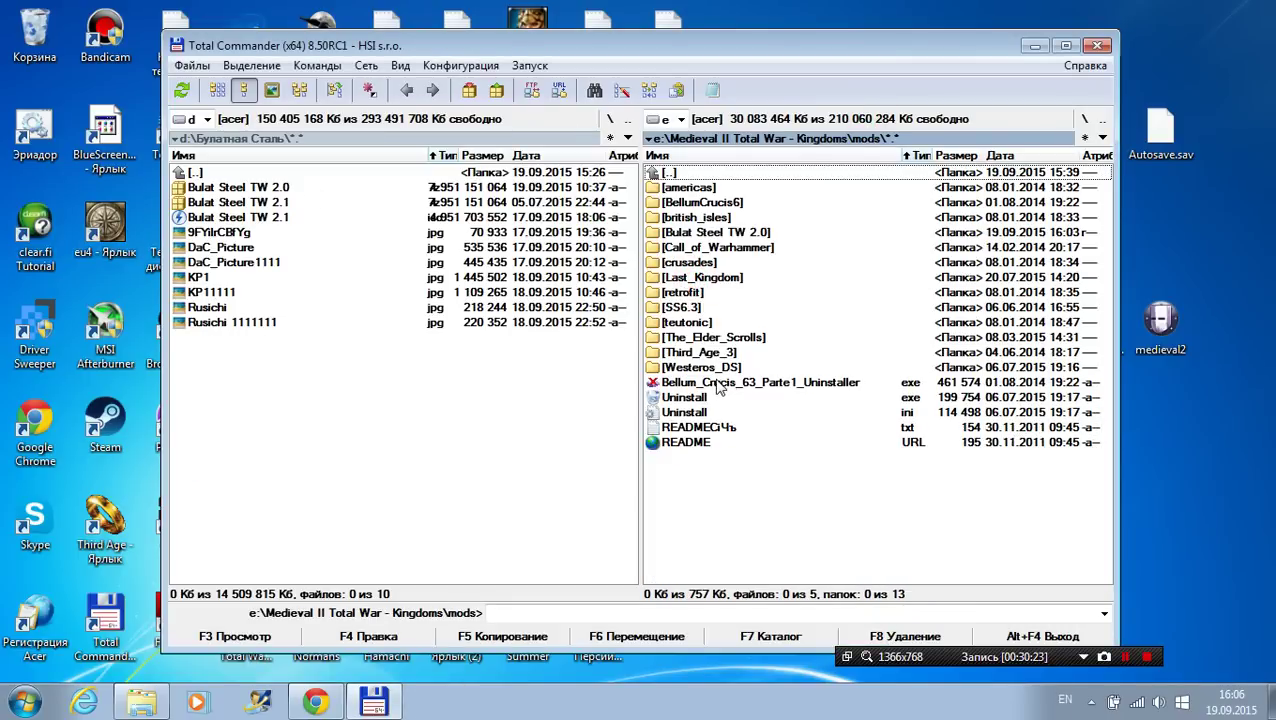
pyautogui.doubleClick(716, 233)
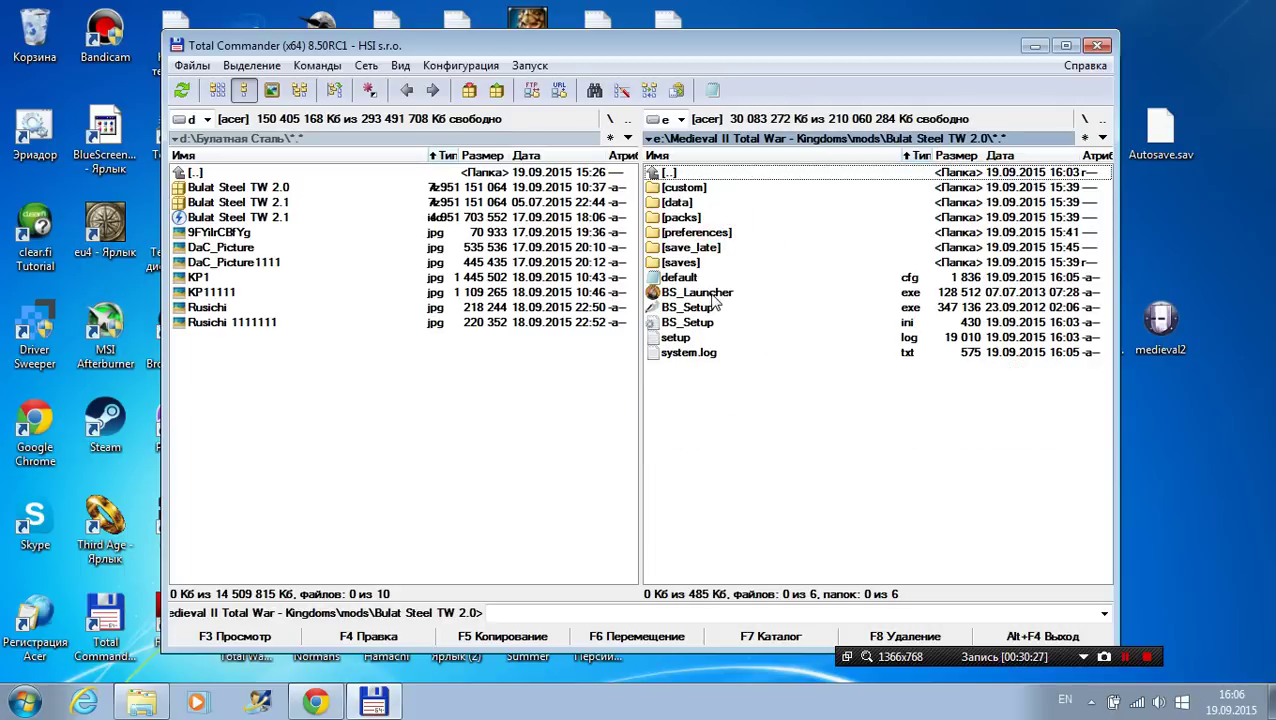
pyautogui.doubleClick(706, 277)
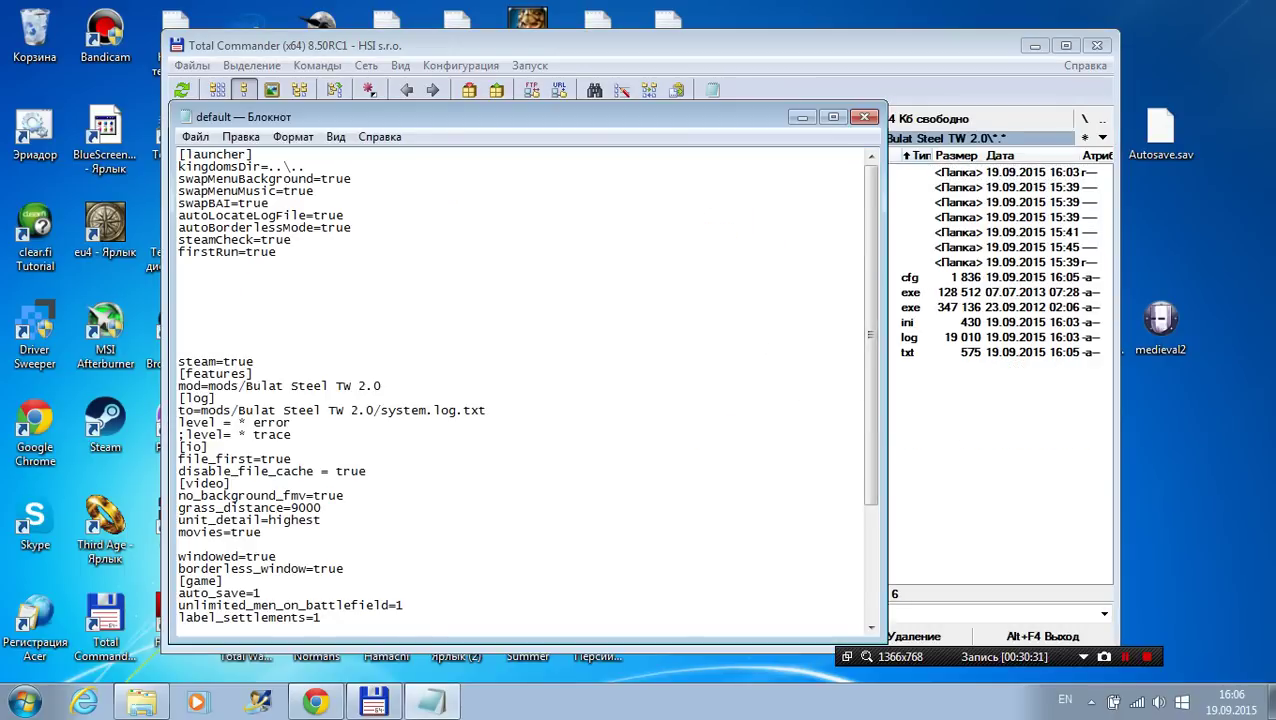
pyautogui.moveTo(870, 318); pyautogui.dragTo(857, 449)
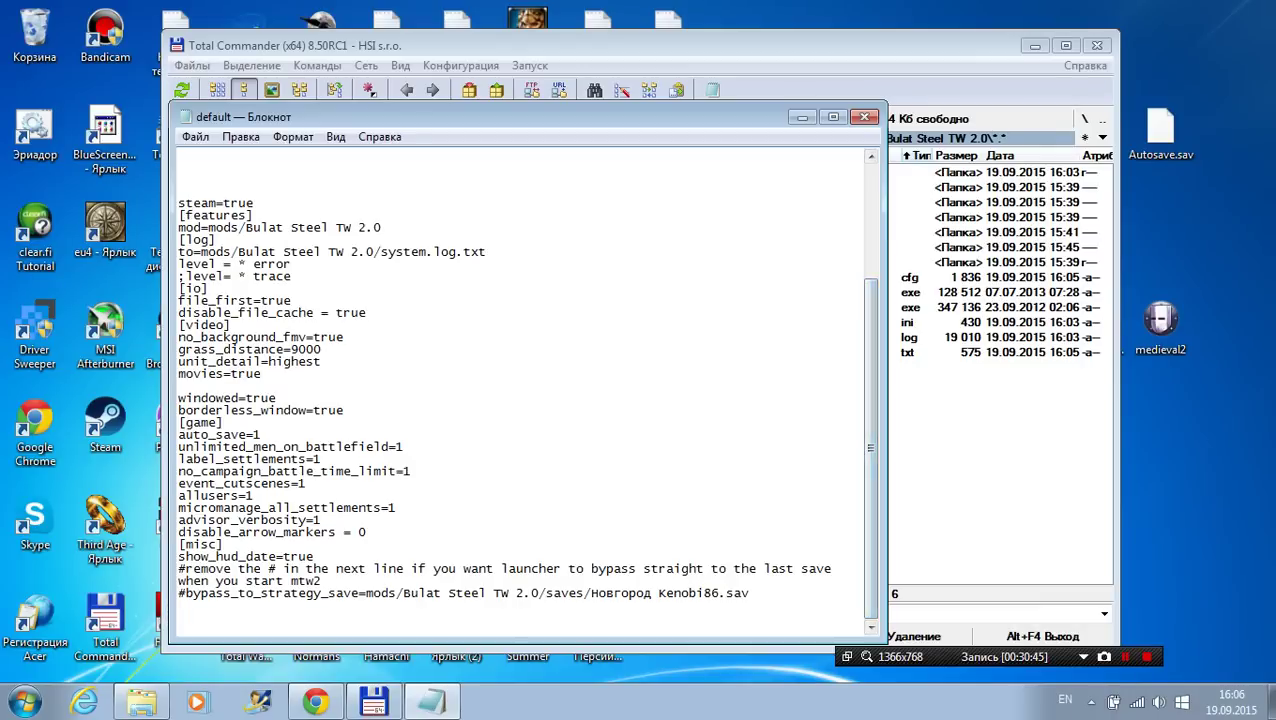
pyautogui.click(801, 117)
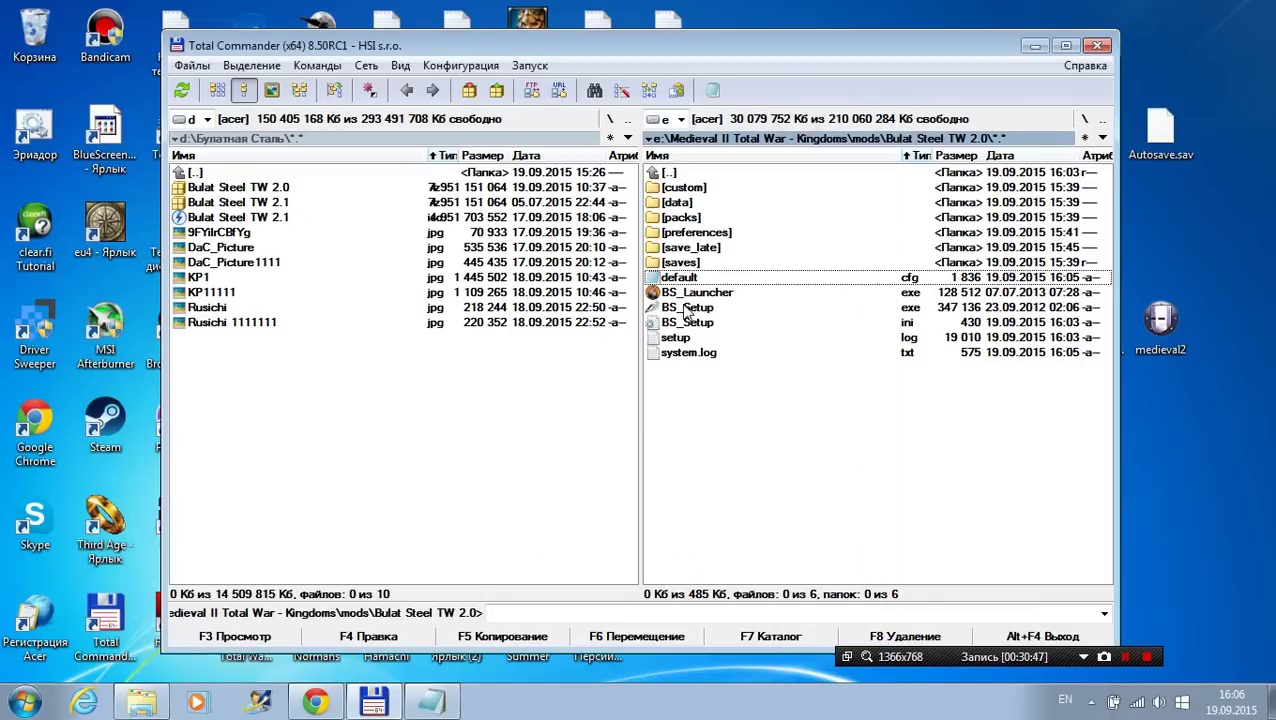
# Step: Run BS_Launcher.exe and start a single-player main campaign as the Kingdom of León and Castile
pyautogui.click(692, 294)
pyautogui.doubleClick(692, 294)
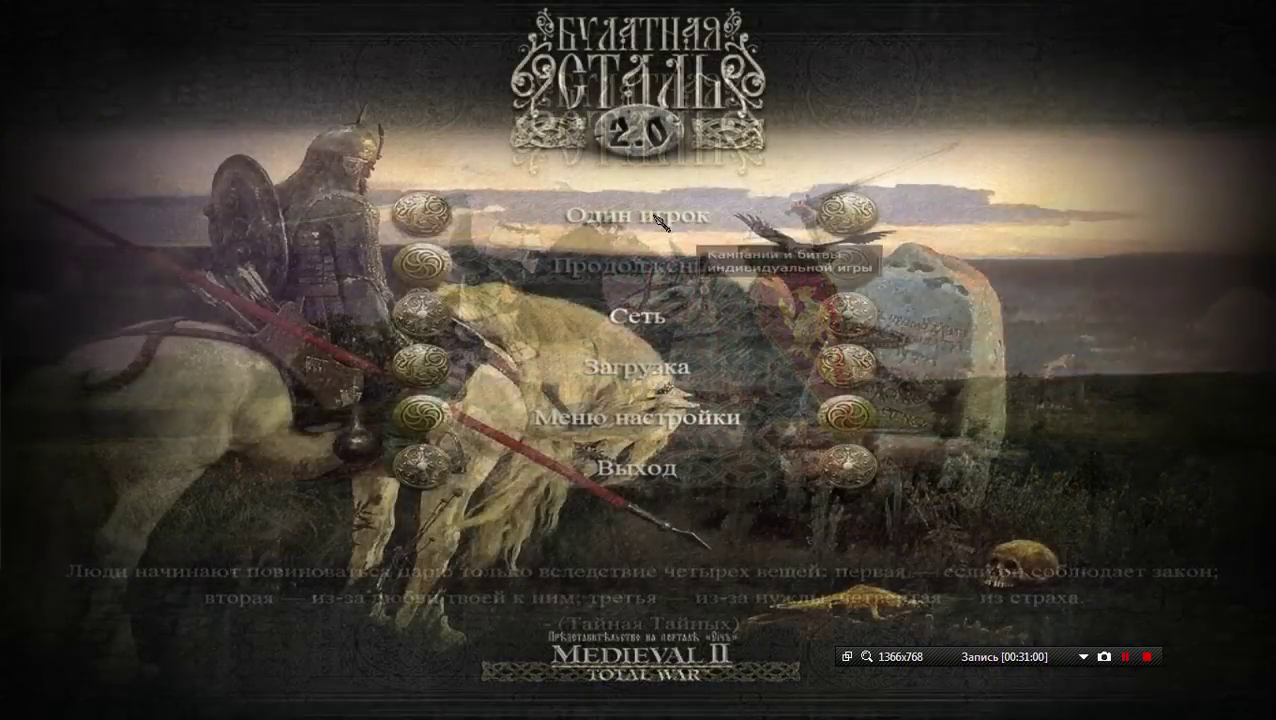
pyautogui.click(658, 220)
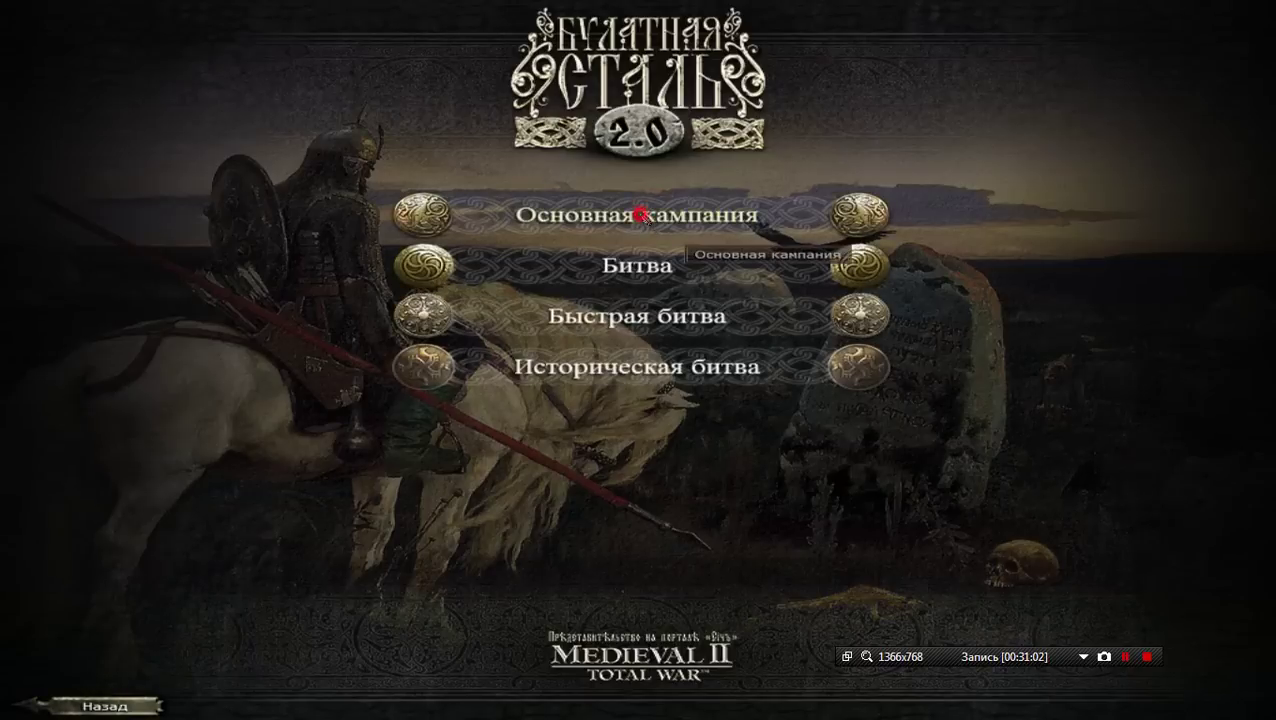
pyautogui.click(641, 214)
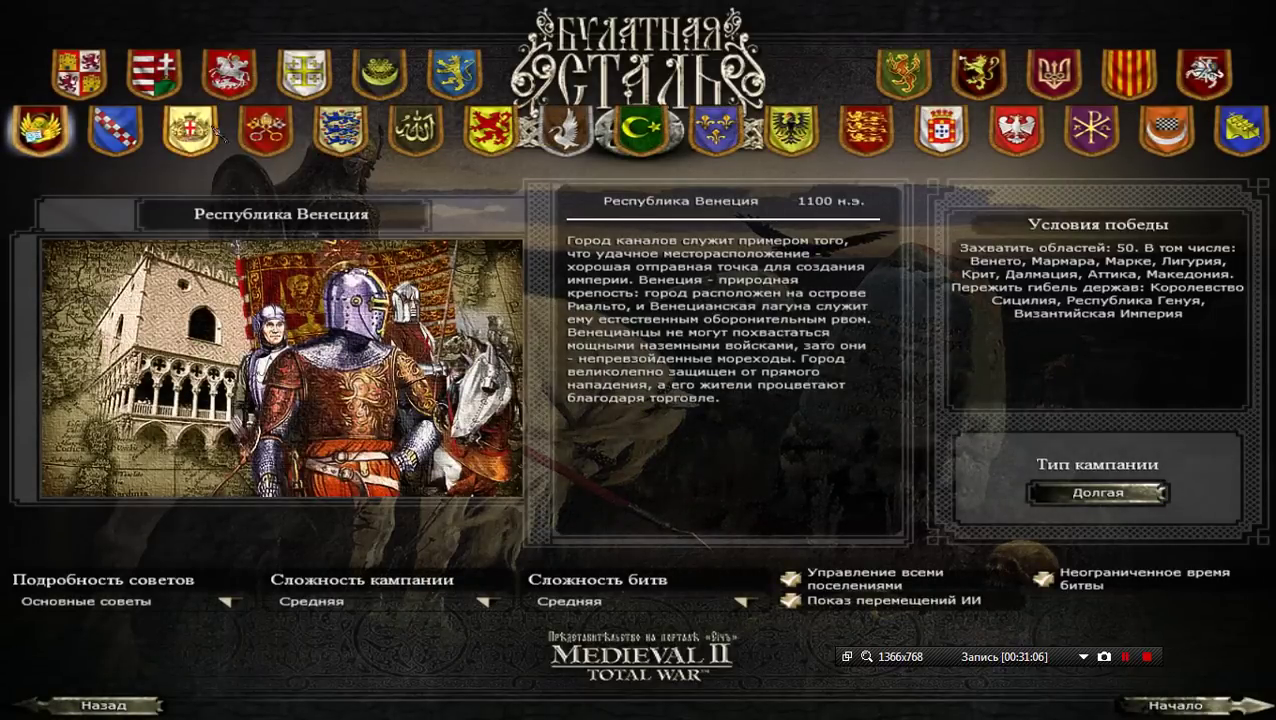
pyautogui.click(80, 72)
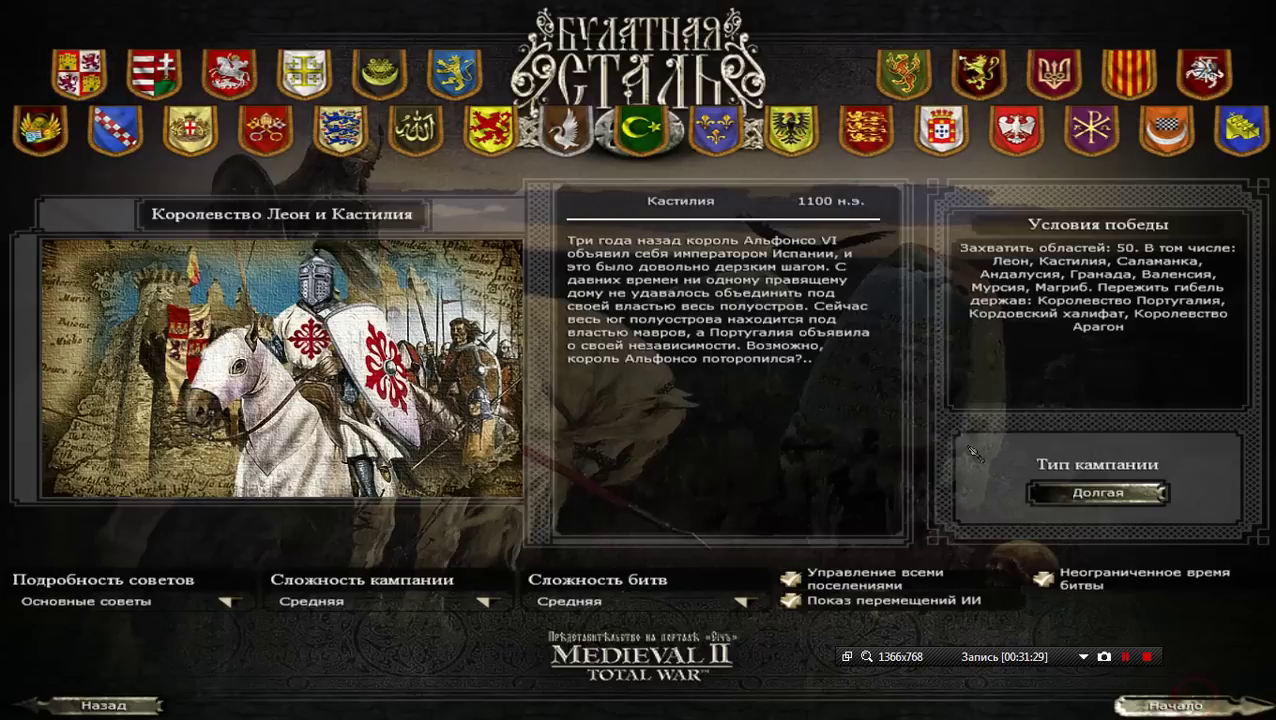
pyautogui.press('Return')
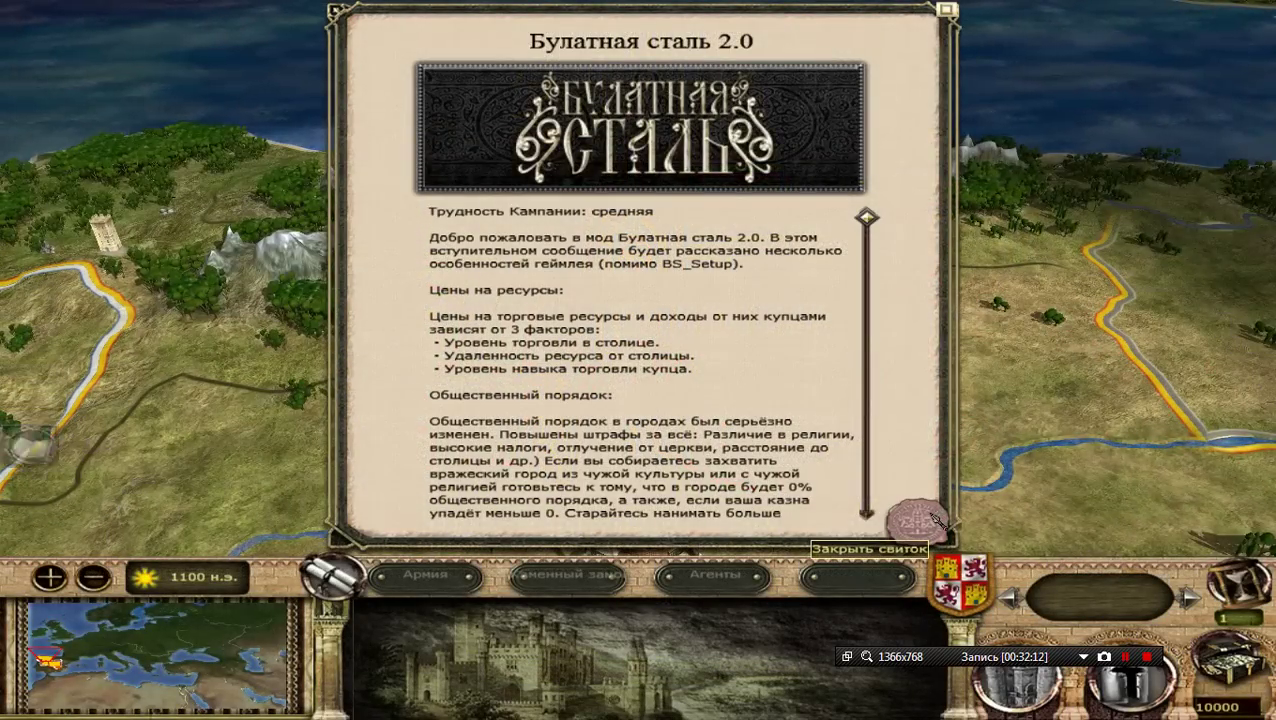
# Step: Close the Bulat Steel 2.0 welcome scroll and look over the campaign map around León and Salamanca
pyautogui.click(940, 515)
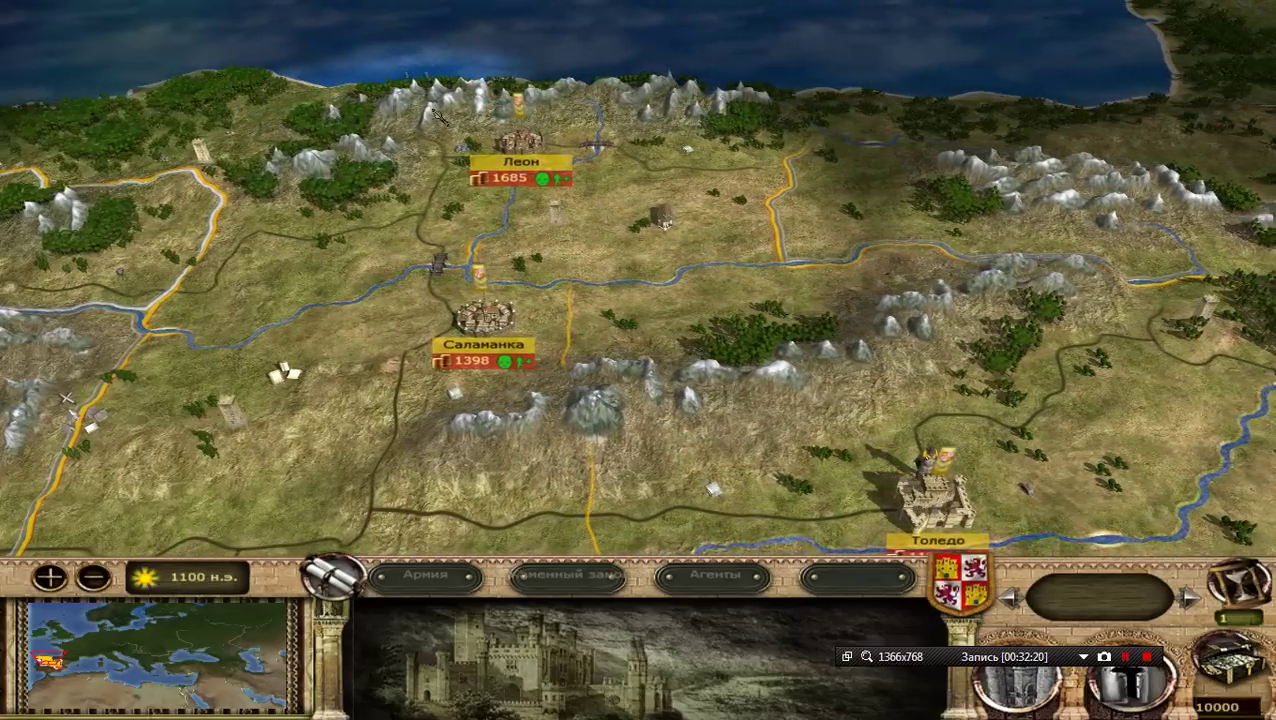
pyautogui.scroll(3, 578, 355)
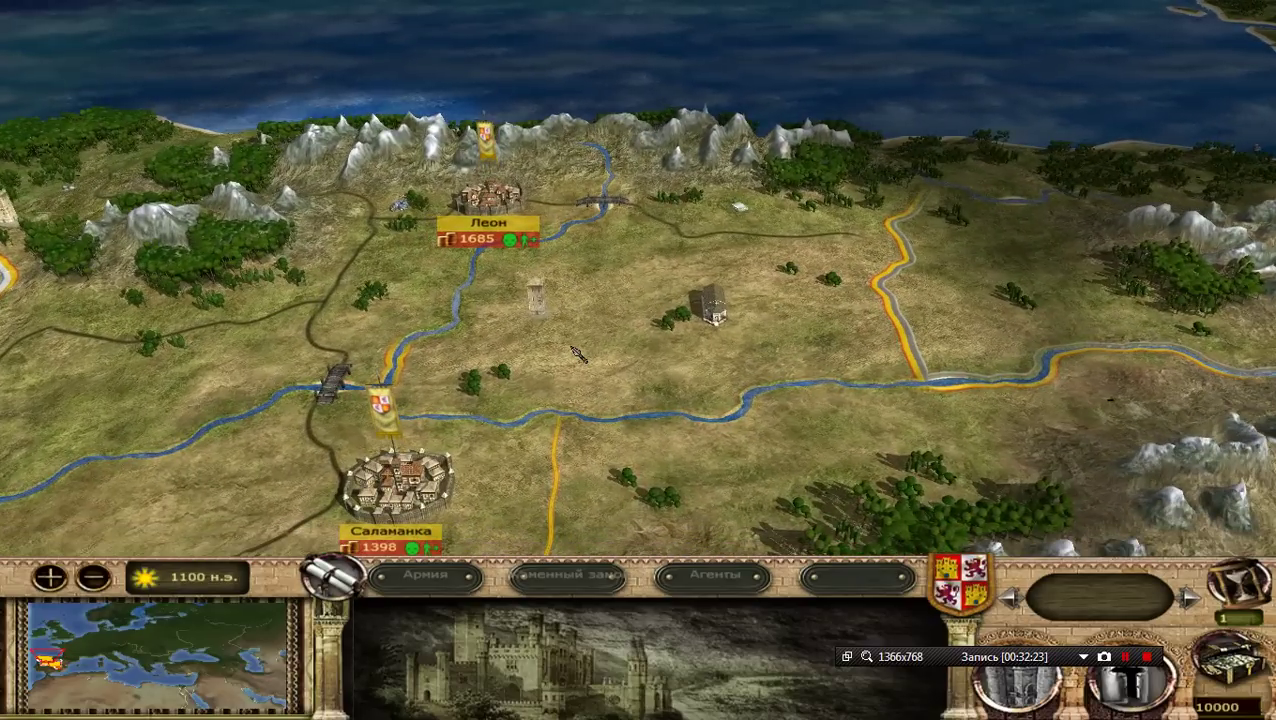
pyautogui.scroll(-5, 578, 355)
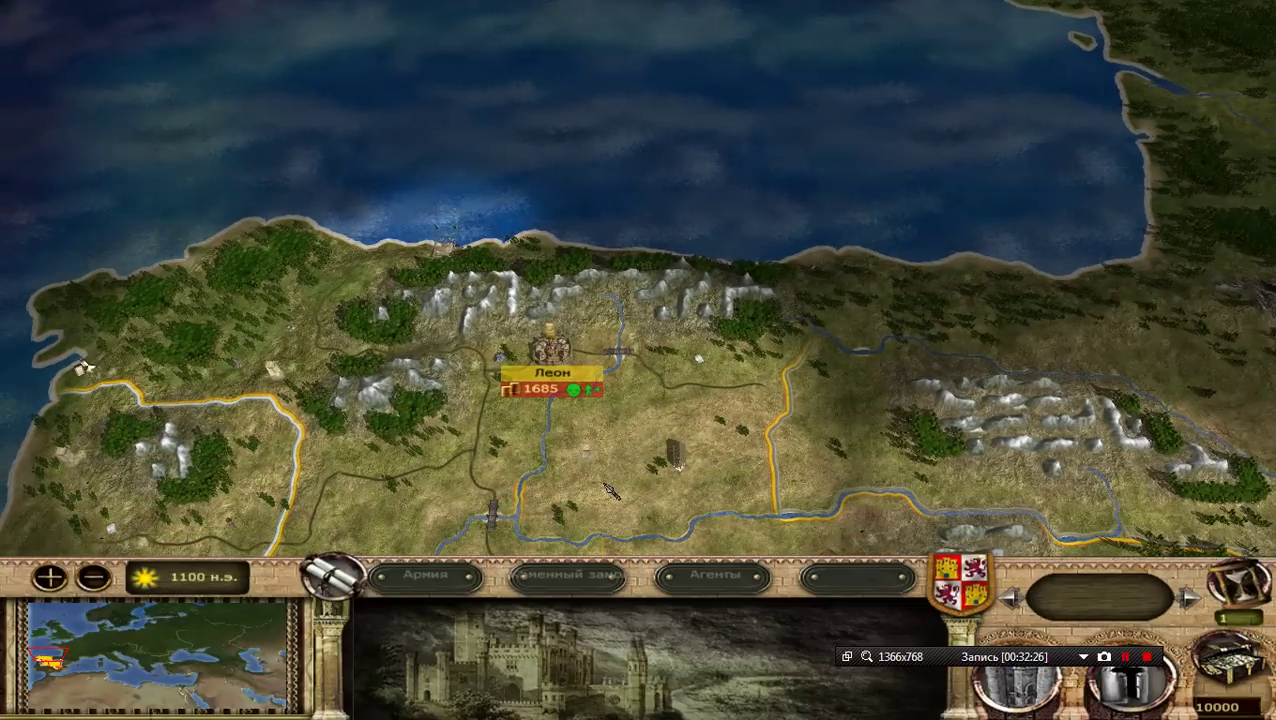
# Step: Exit the campaign to the main menu, quit the game, and minimize the file manager
pyautogui.press('Escape')
pyautogui.click(650, 432)
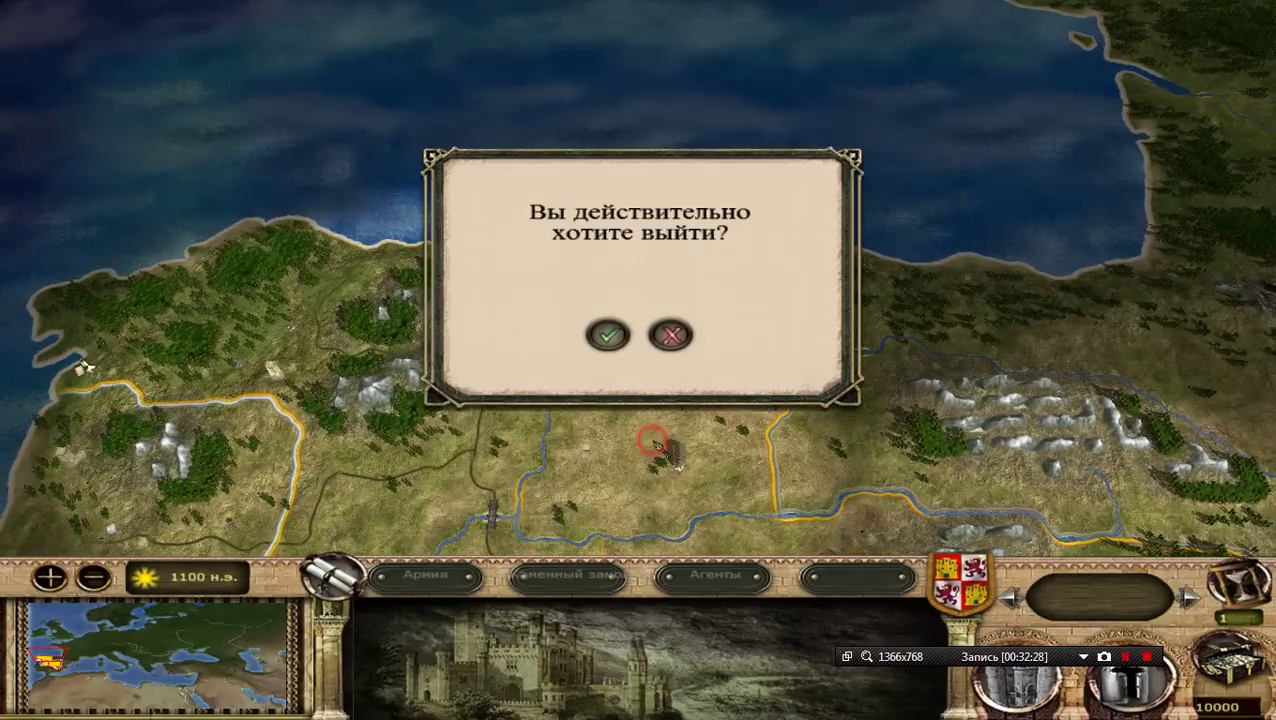
pyautogui.click(609, 336)
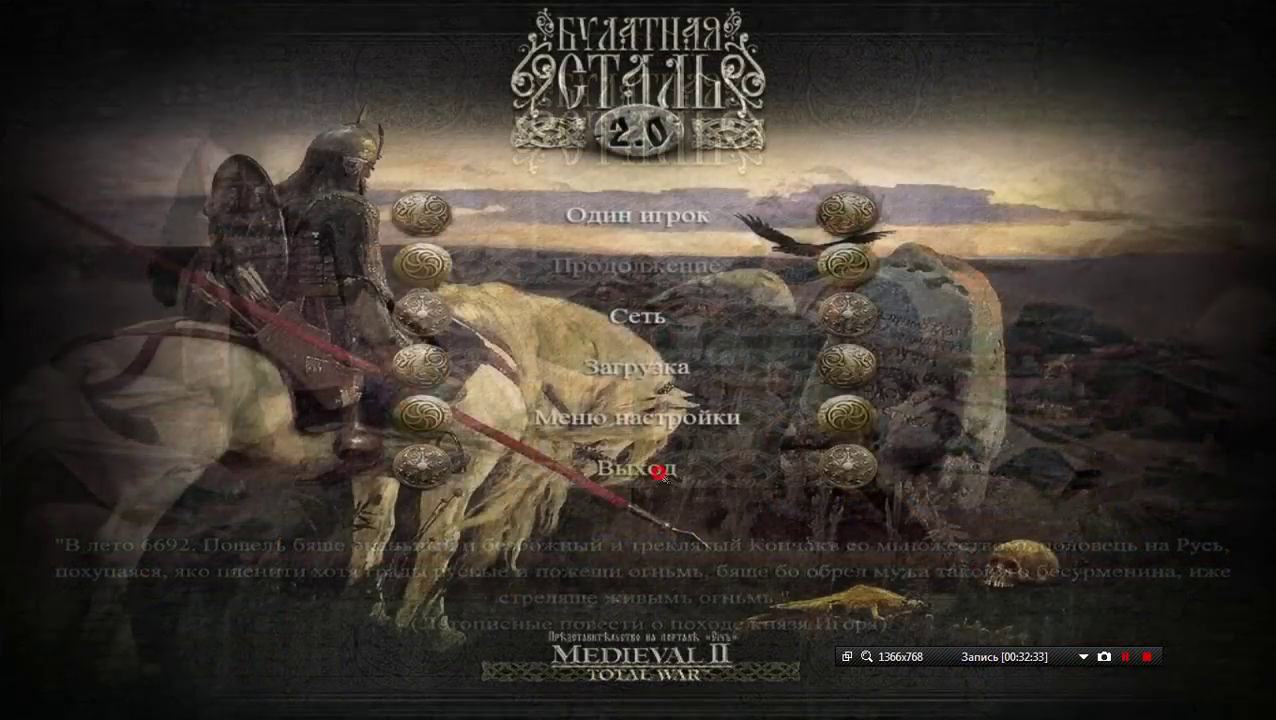
pyautogui.click(659, 473)
pyautogui.click(614, 416)
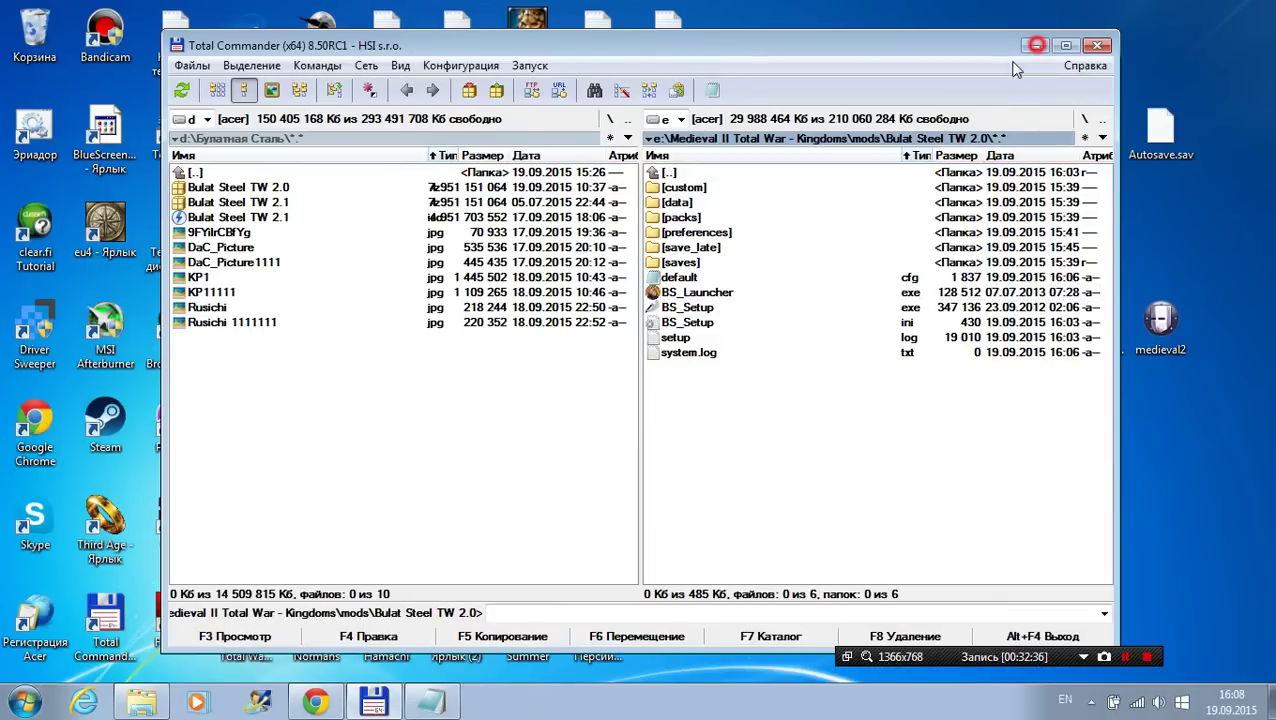
pyautogui.click(1035, 46)
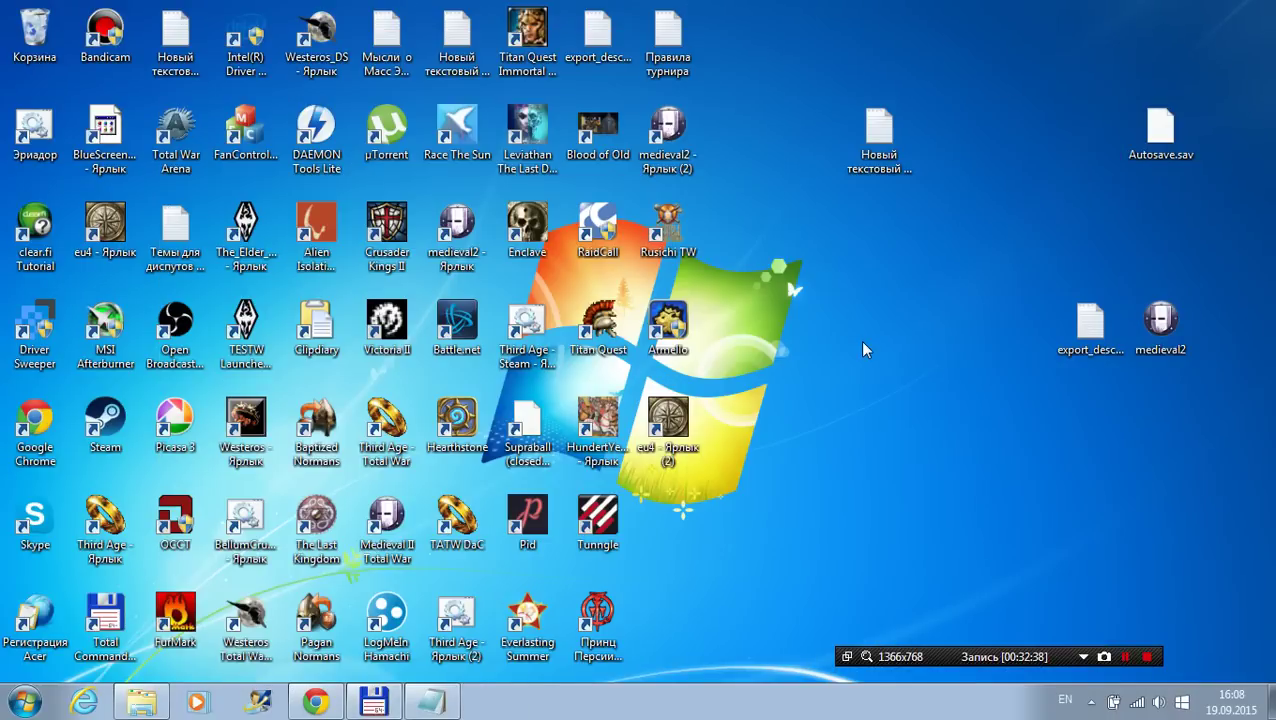